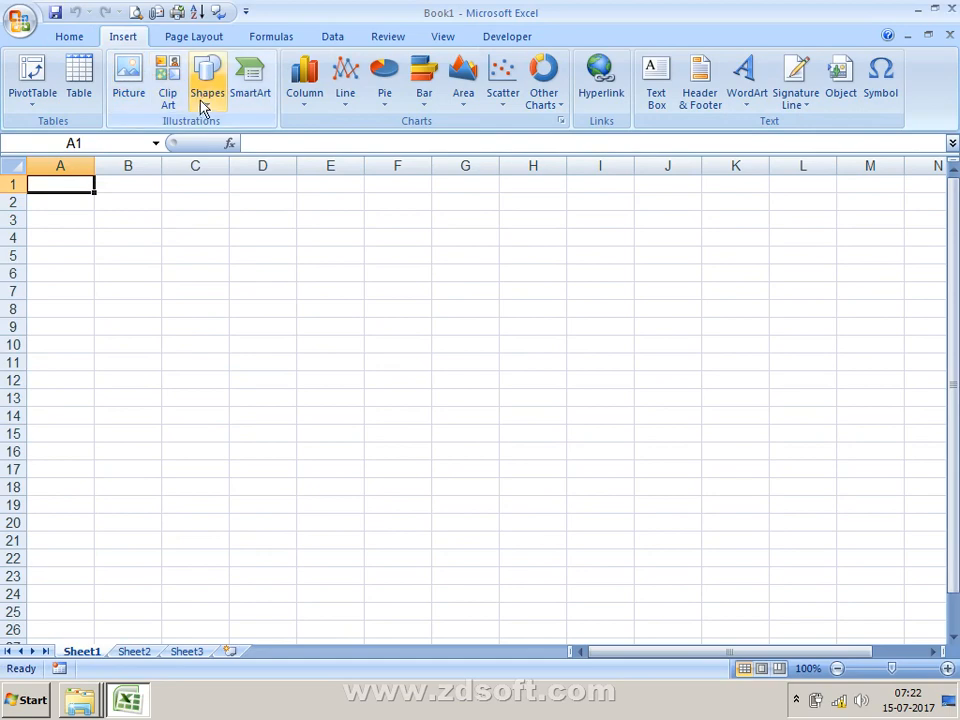
Step: Draw a freehand scribble line about 9.26 cm wide and 0.82 cm high across columns C to H around rows 7 and 8
left_click(205, 95)
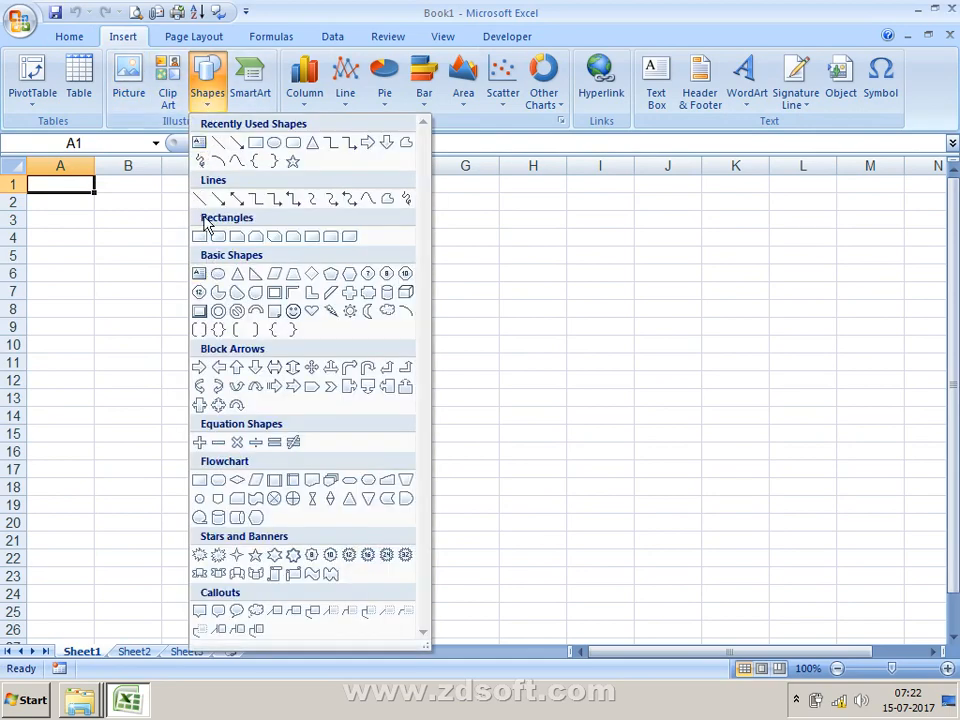
left_click(405, 200)
mouse_move(173, 287)
left_mouse_down()
mouse_move(441, 310)
mouse_move(503, 292)
left_mouse_up()
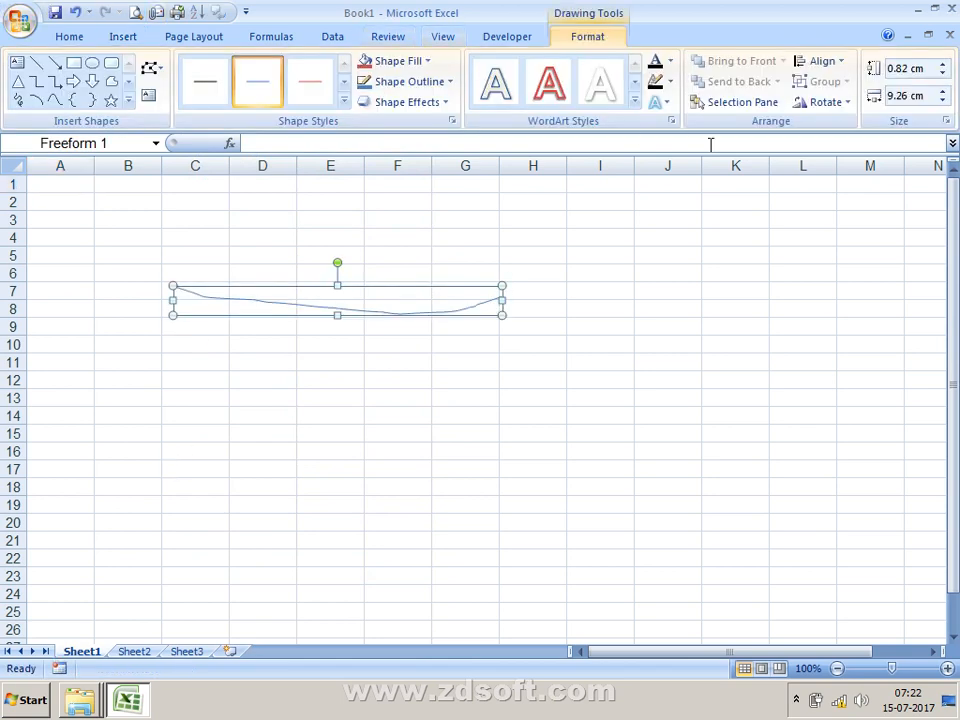
key("Escape")
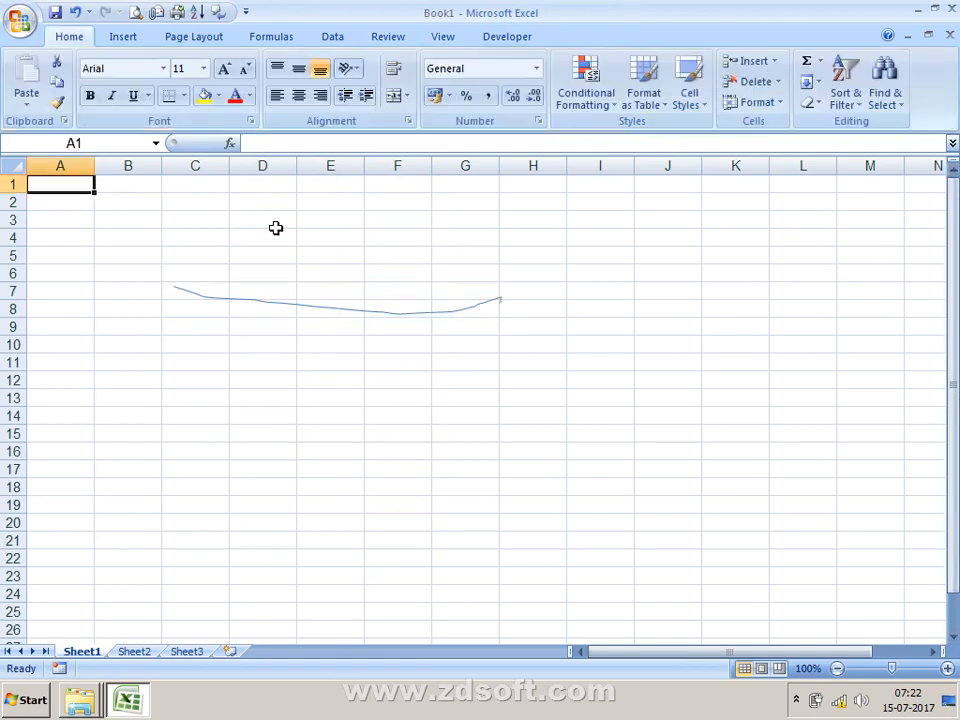
Step: Select the freehand line on the sheet and delete it
left_click(255, 307)
left_click(257, 301)
left_click(291, 288)
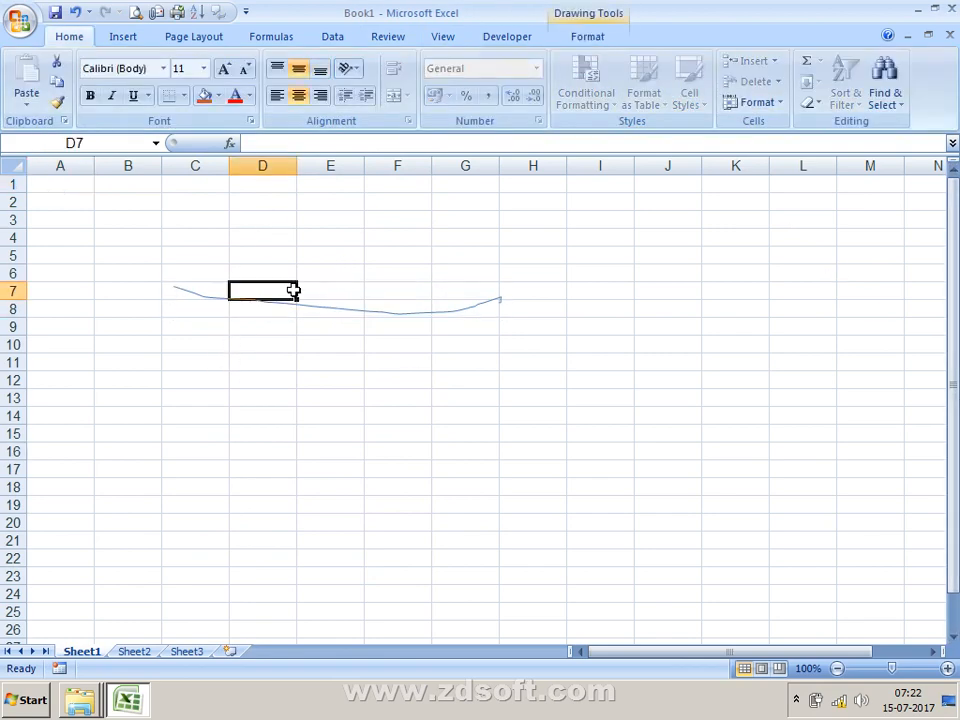
right_click(278, 297)
key("Escape")
left_click(197, 298)
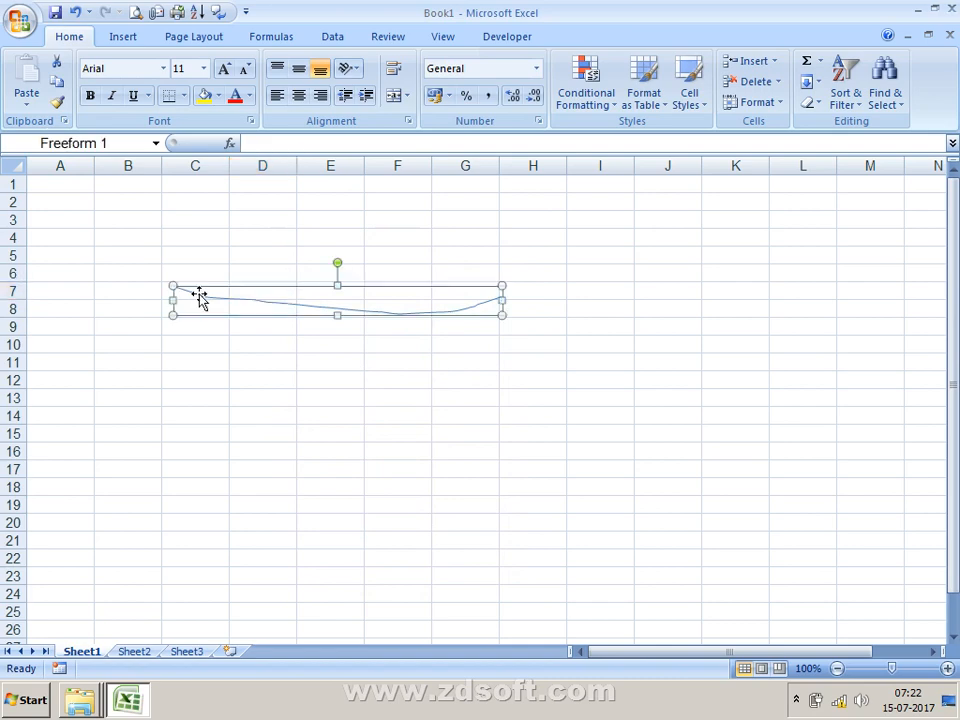
key("Delete")
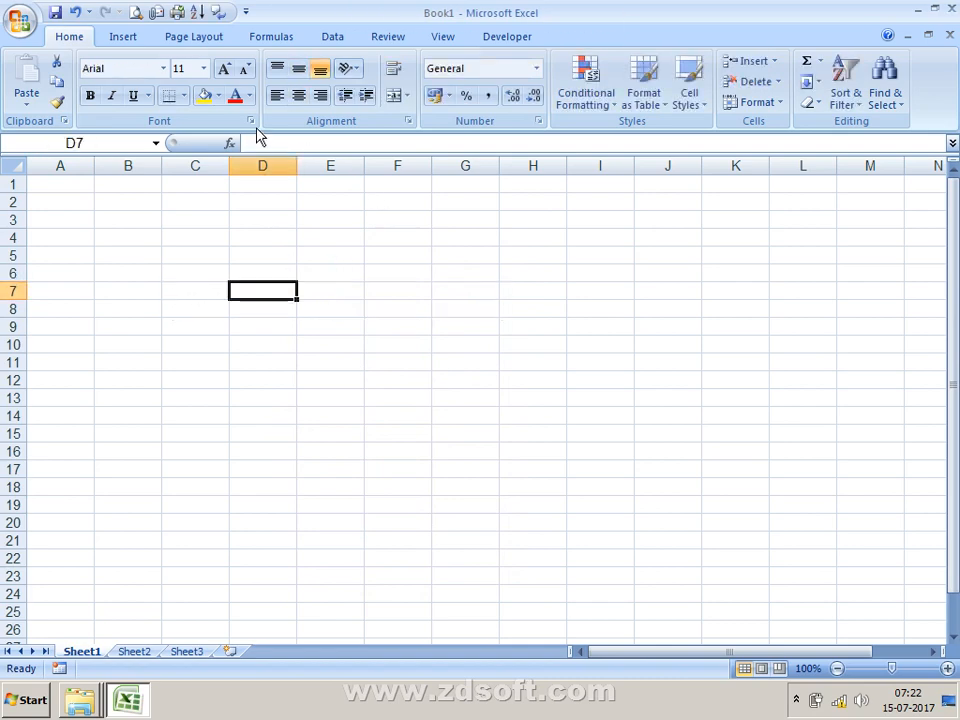
Step: Draw a freehand scribble line running from cell C5 across to the end of column G near row 4
left_click(130, 36)
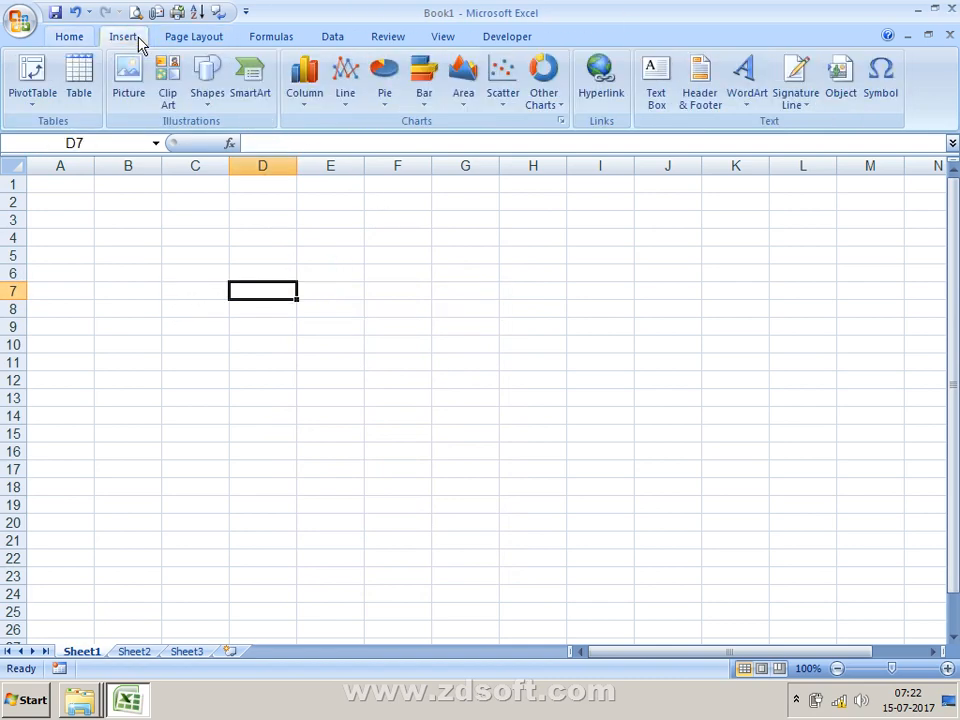
left_click(213, 108)
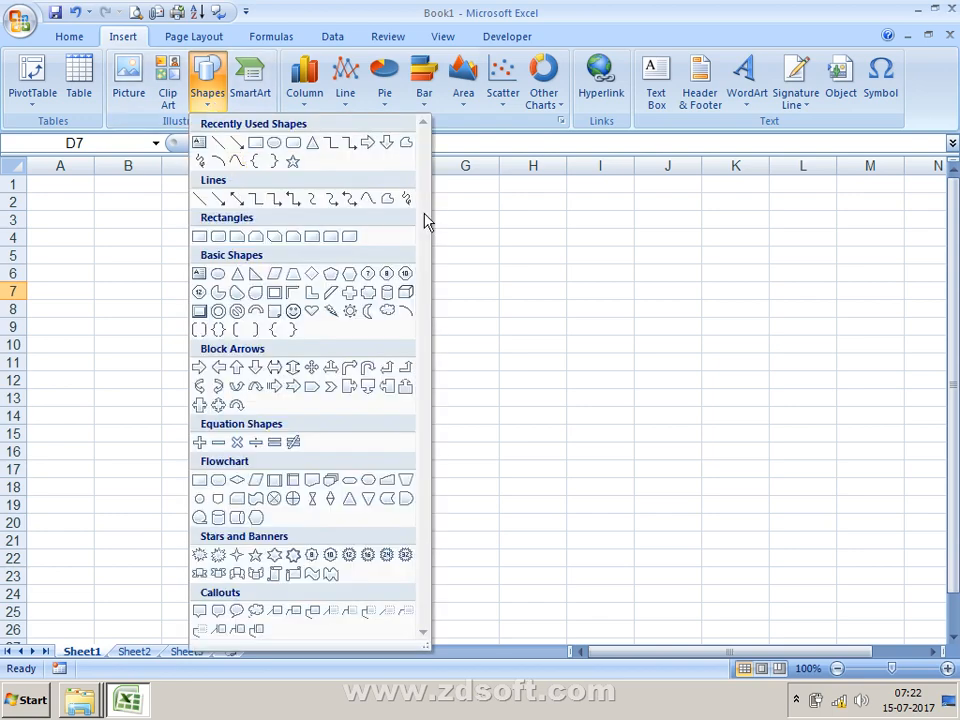
left_click(403, 199)
mouse_move(199, 255)
left_mouse_down()
mouse_move(401, 236)
mouse_move(497, 241)
left_mouse_up()
Step: Label the two ends of the line with "x" in C5 and "y" in H5
left_click(184, 255)
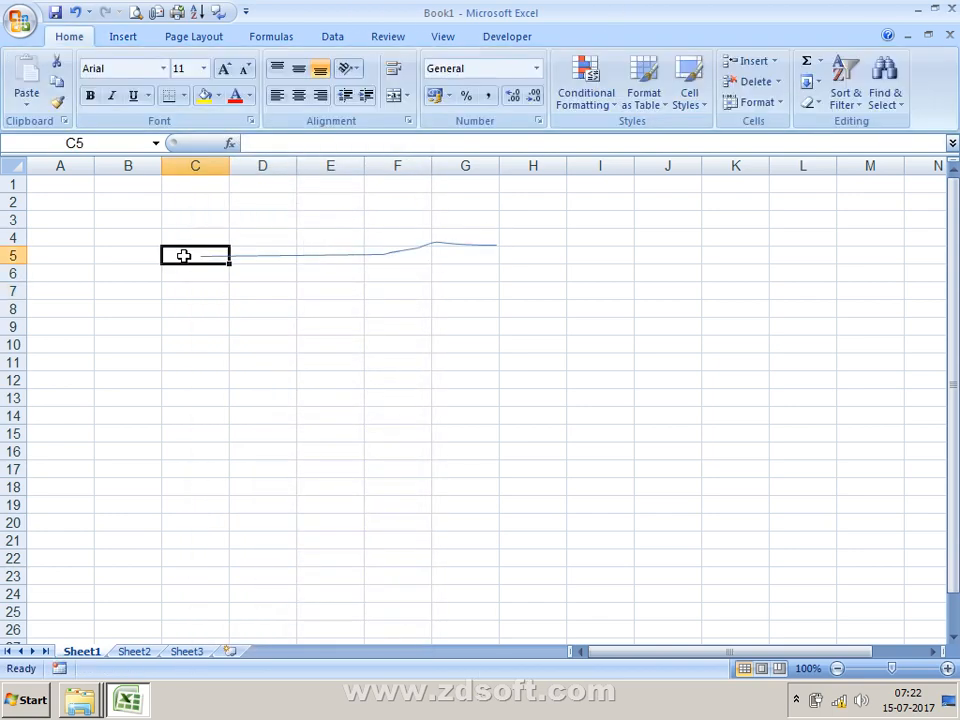
type("x")
key("Right")
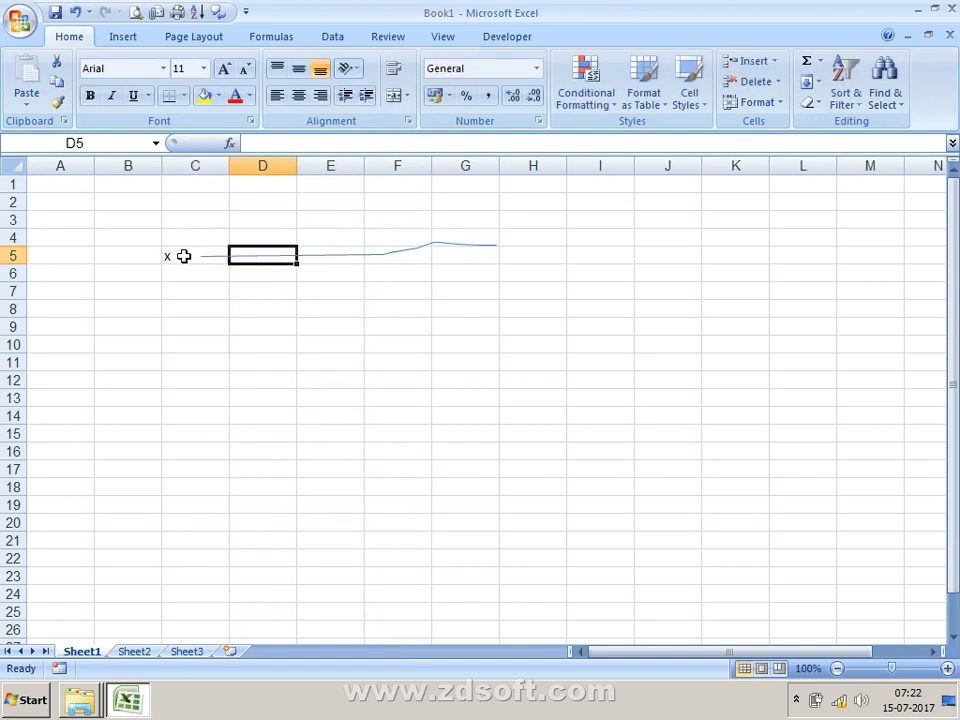
key("Right")
key("Right")
key("Right")
key("Right")
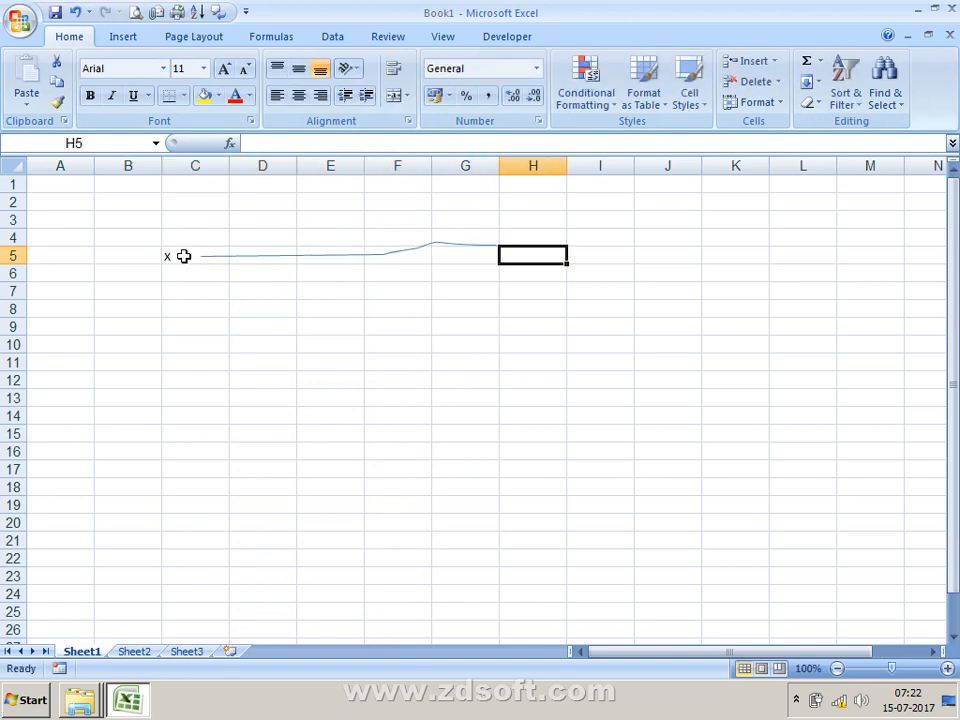
type("y")
Step: Enter "reg" in C4 above the x label
key("Up")
key("Up")
key("Left")
key("Left")
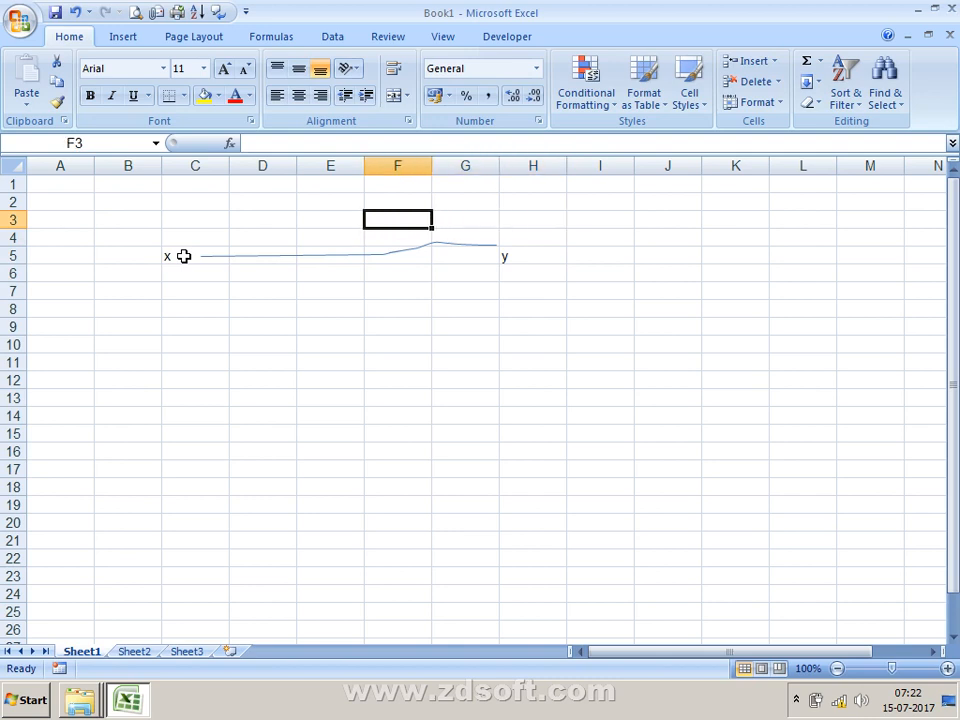
key("Left")
key("Left")
key("Left")
key("Down")
type("r")
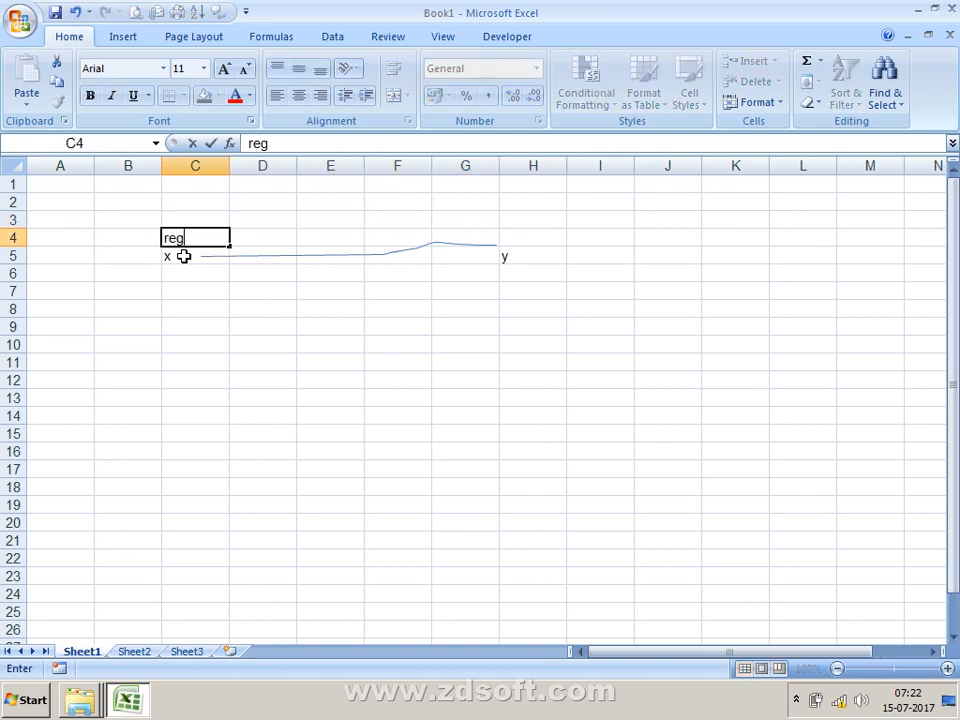
key("Return")
Step: Enter "unreg" in H4 above the y label
key("Up")
key("Right")
key("Right")
key("Right")
key("Right")
key("Right")
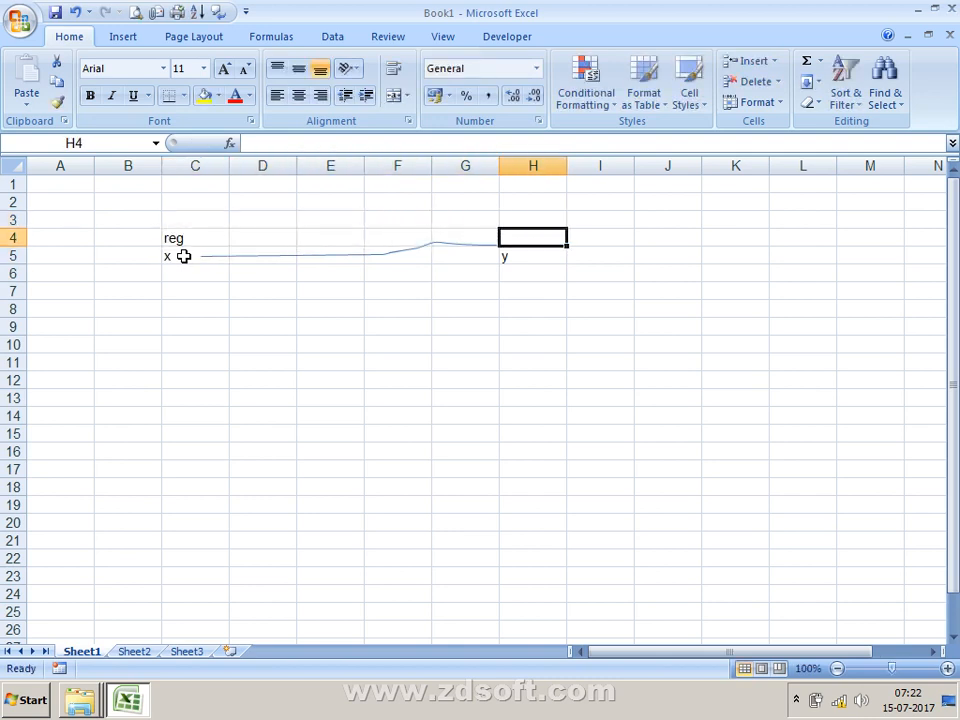
type("unreg")
key("Return")
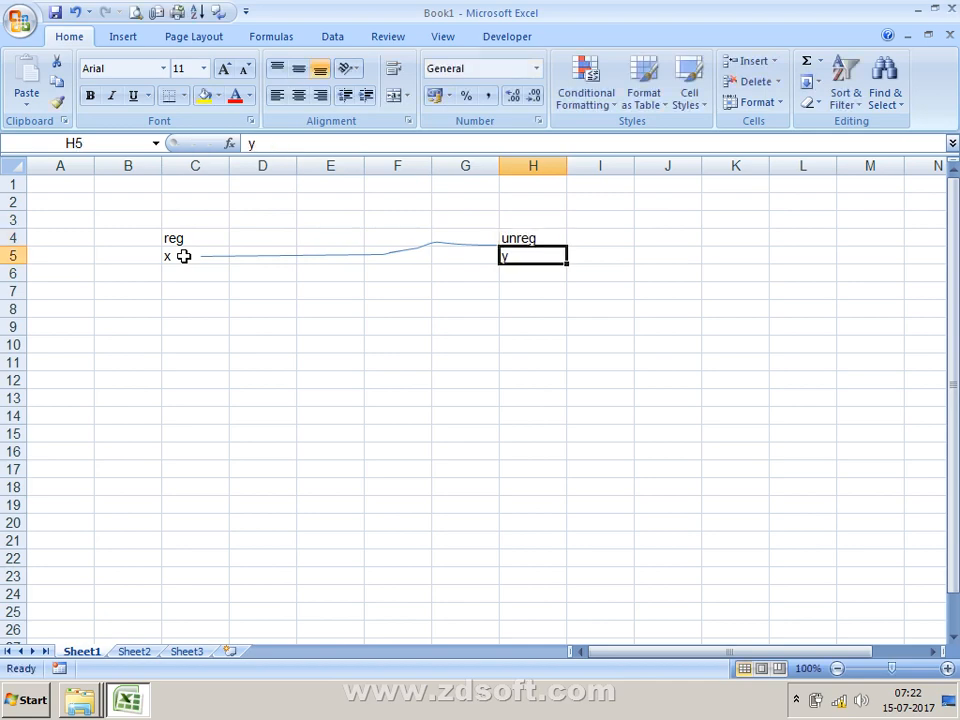
Step: Replace the entry in H4 above the y label with "reg"
key("Return")
key("Left")
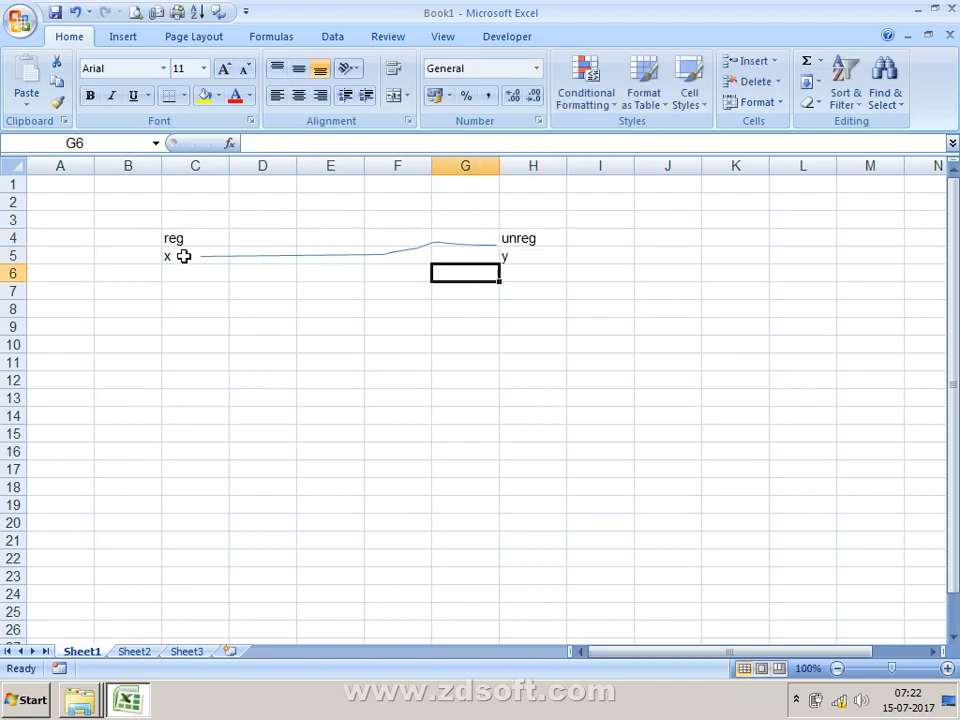
key("Up")
key("Up")
key("Right")
type("reg")
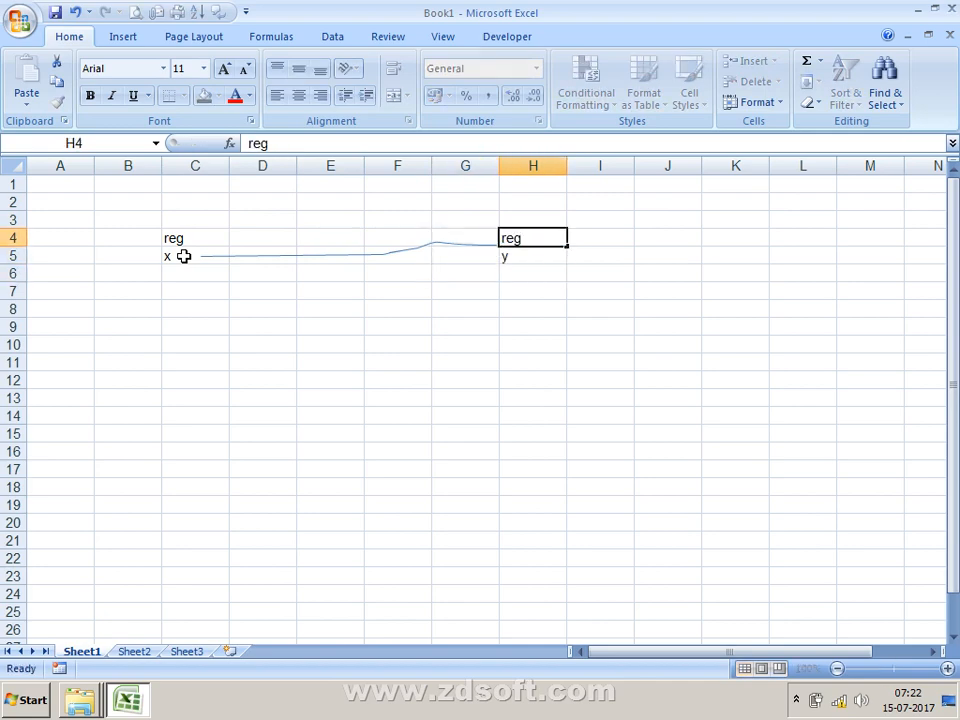
key("Return")
Step: Enter the amount 100 in E6 below the line
key("Left")
key("Left")
key("Left")
key("Left")
key("Left")
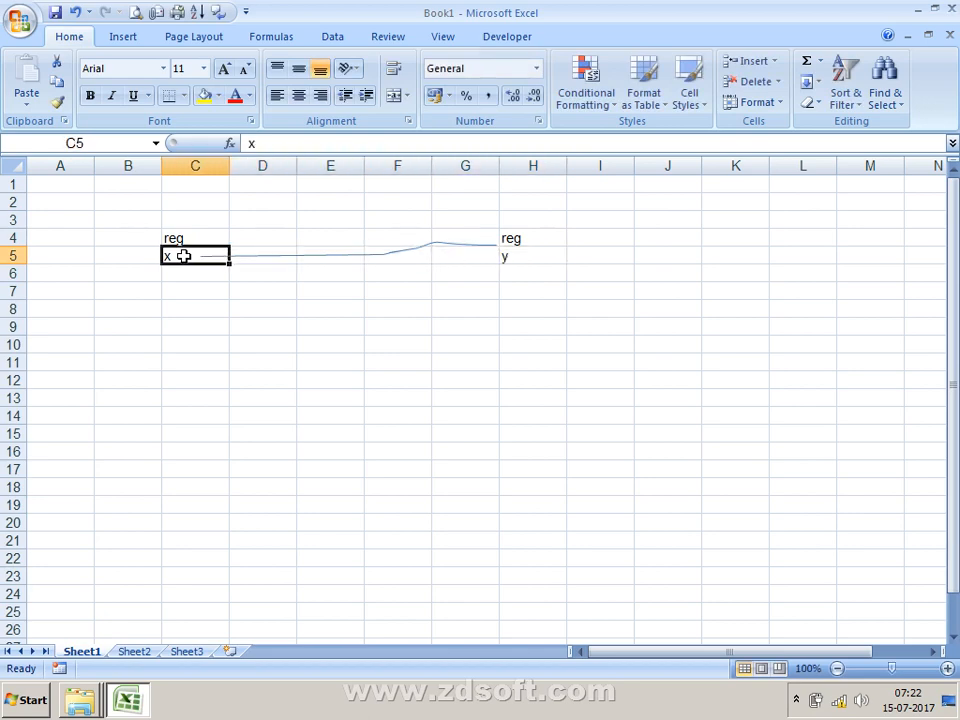
key("Down")
key("Right")
key("Right")
type("100")
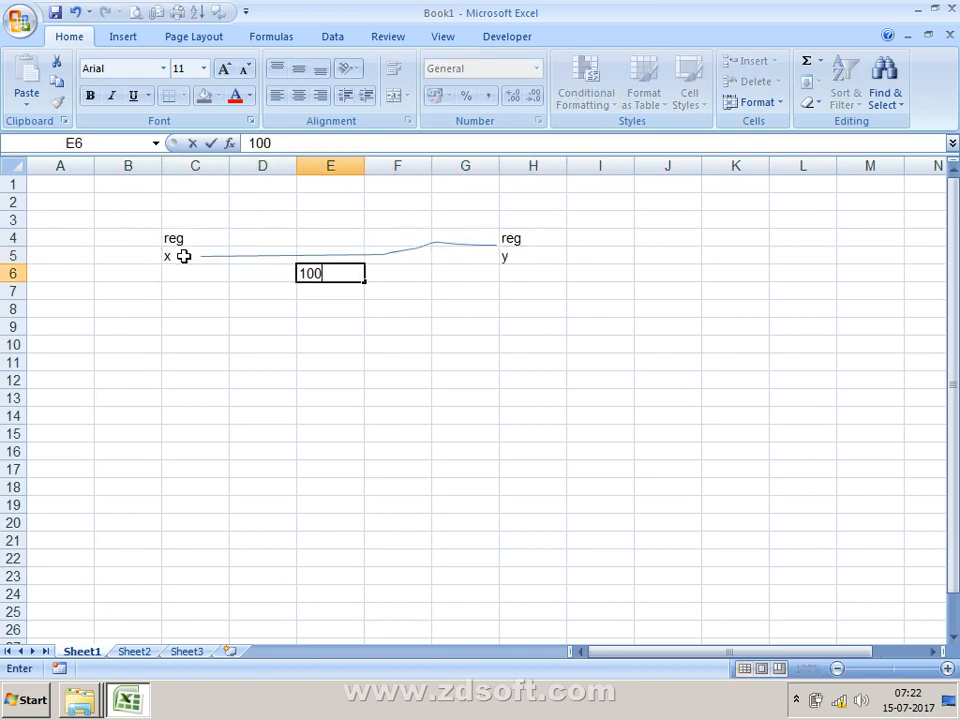
key("Return")
Step: Enter 5 in F6 and 105 in G6 beside the amount 100
key("Up")
key("Right")
type("5")
key("Return")
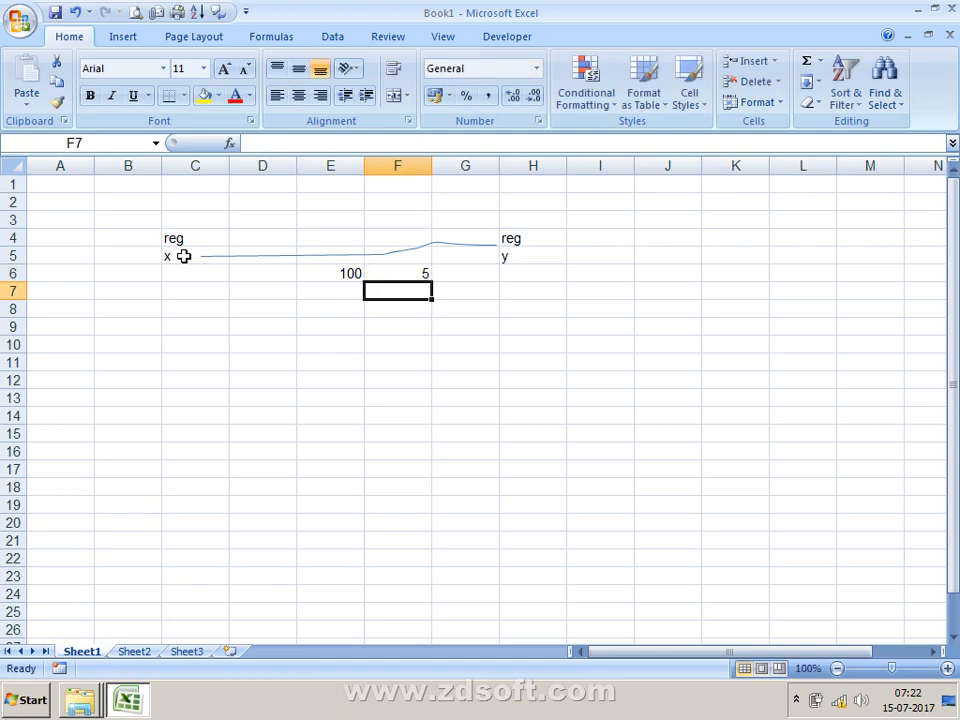
key("Up")
key("Right")
type("10")
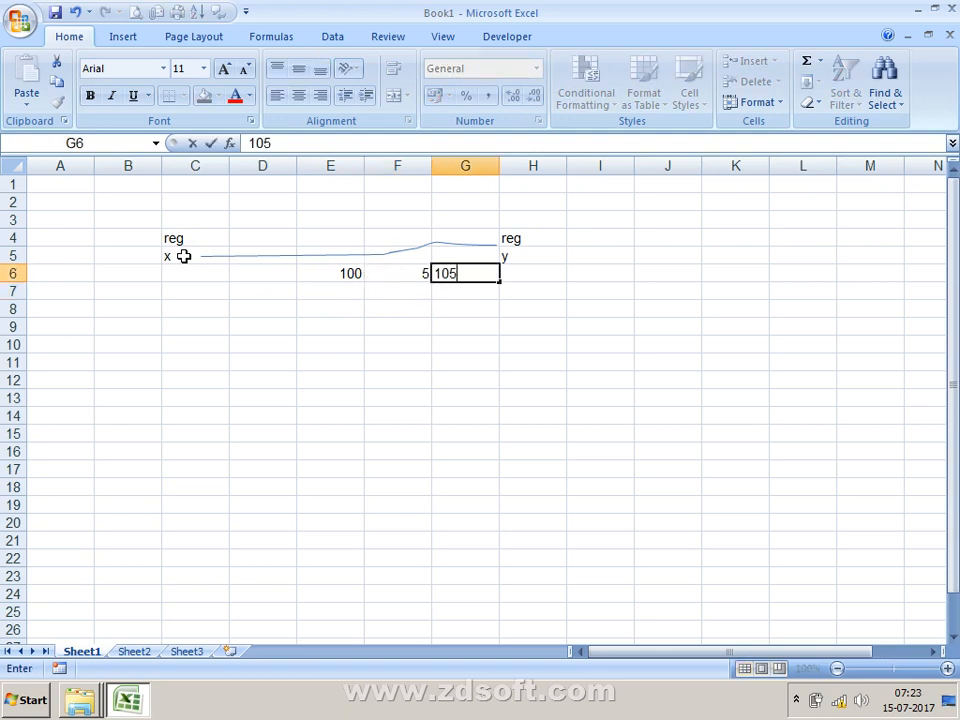
key("Return")
Step: Enter 105 in C7 beneath the x party
key("Up")
key("Left")
key("Left")
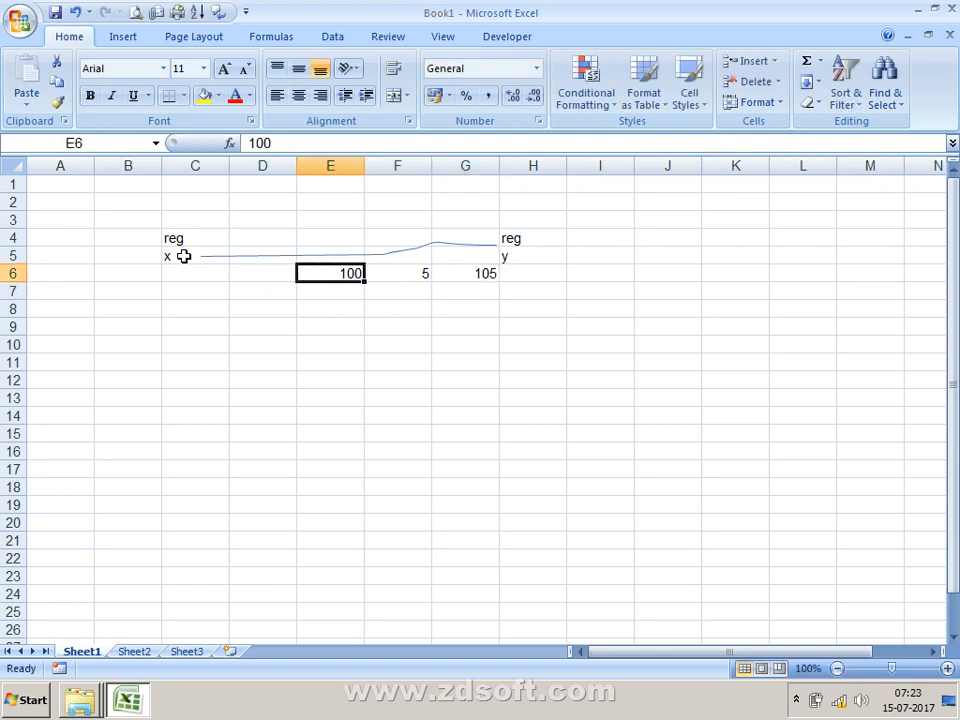
key("Right")
key("Right")
key("Right")
key("Down")
key("Left")
key("Left")
key("Left")
key("Left")
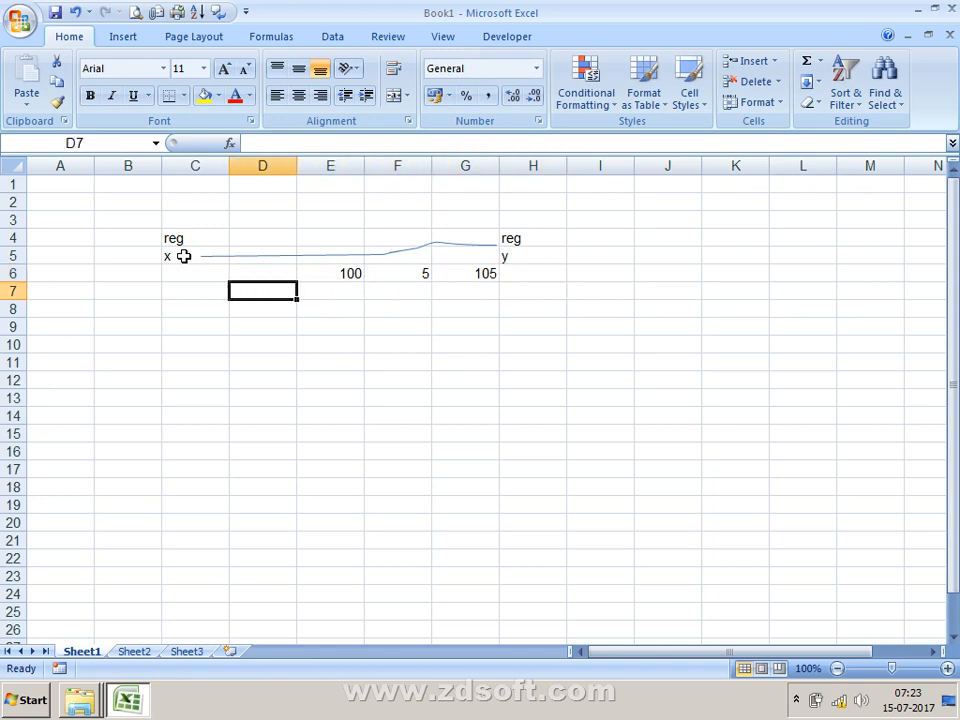
key("Left")
type("105")
key("Return")
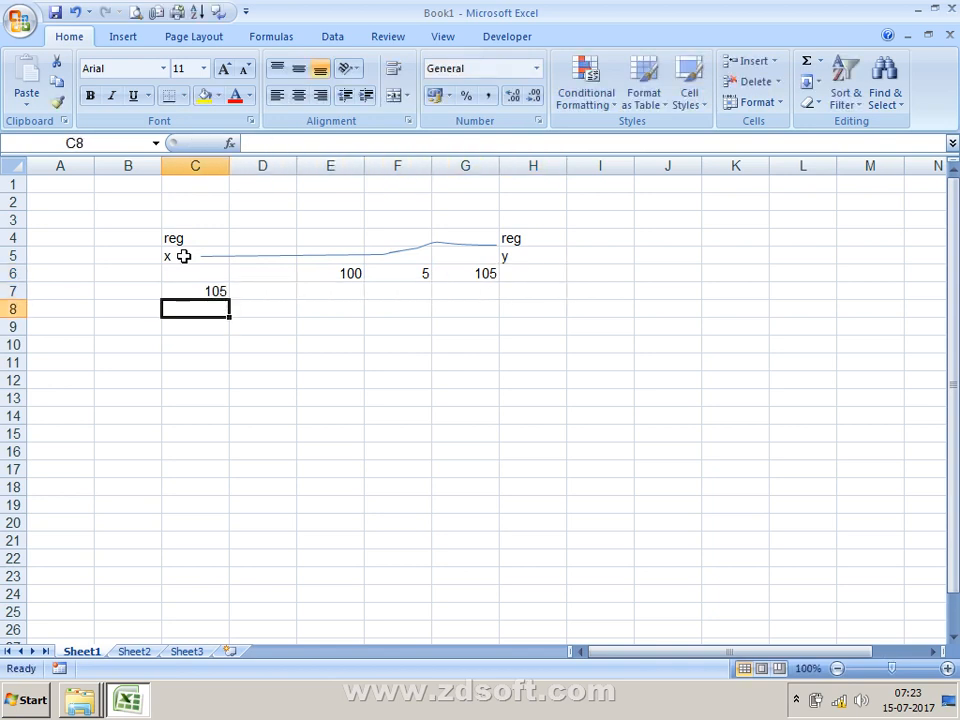
Step: Enter 100 in D7 and describe it as "goods" in E7
key("Up")
key("Right")
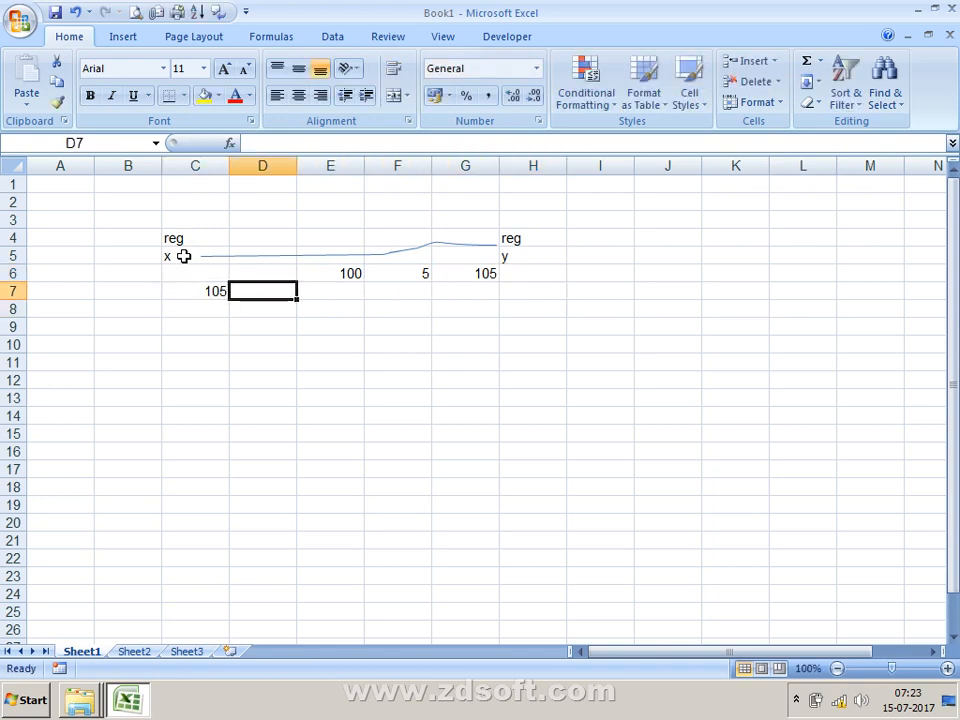
key("Left")
key("Down")
key("Right")
key("Up")
type("1")
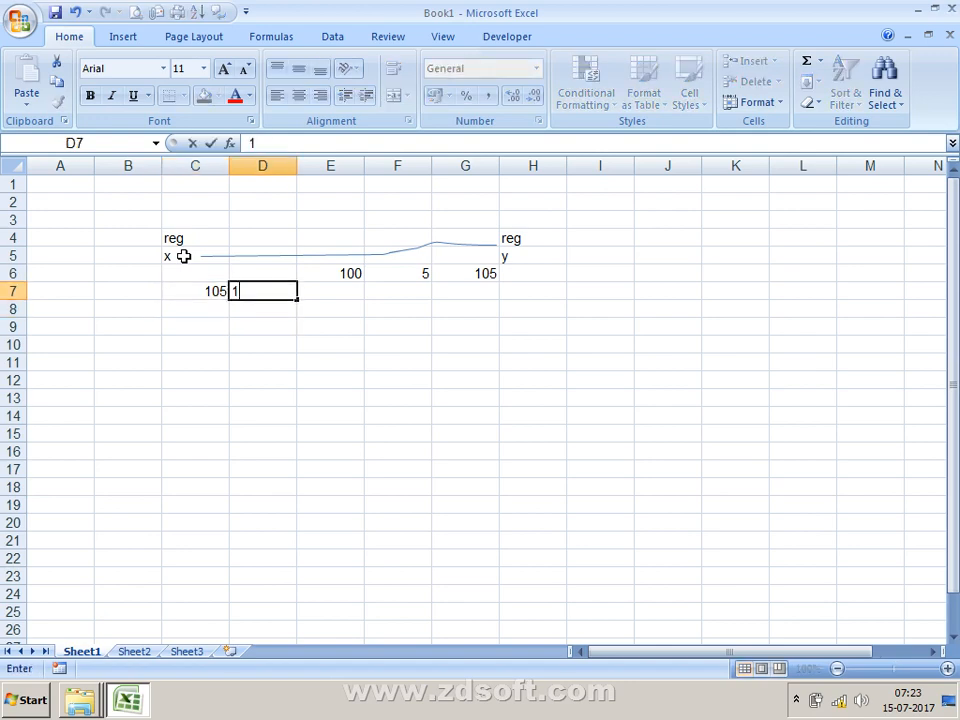
key("Return")
key("Up")
key("Right")
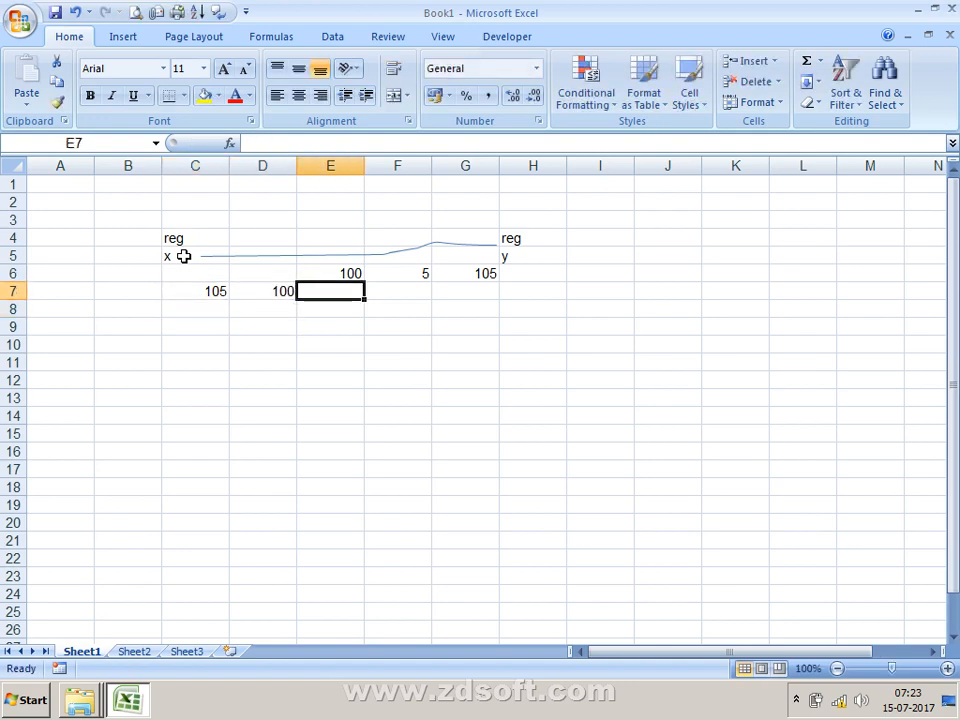
type("goods")
key("Return")
Step: Enter 5 in D8 and 105 in D9 under the goods amount
key("Left")
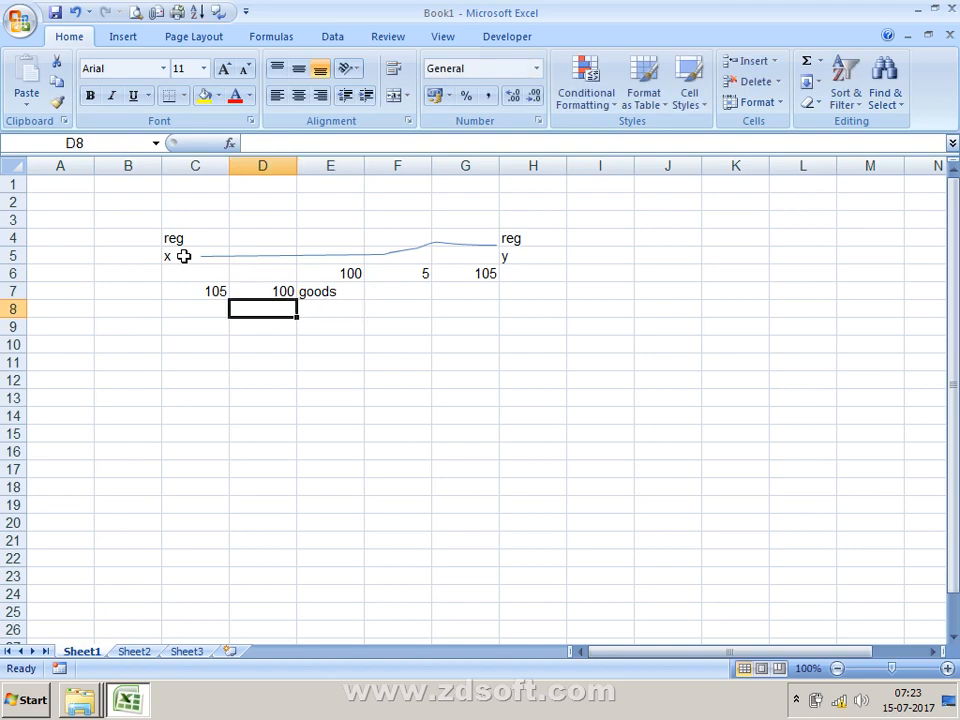
type("5")
key("Return")
type("105")
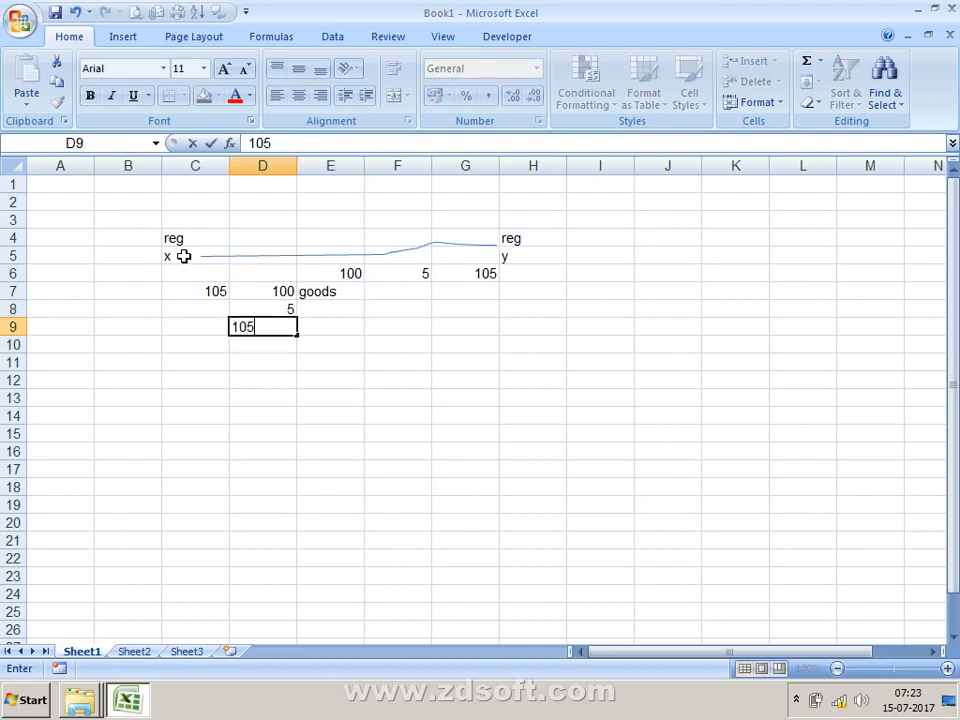
key("Return")
Step: Label the amounts in column E with "tax" in E8 and "total" in E9
key("Up")
key("Up")
key("Right")
type("tax")
key("Return")
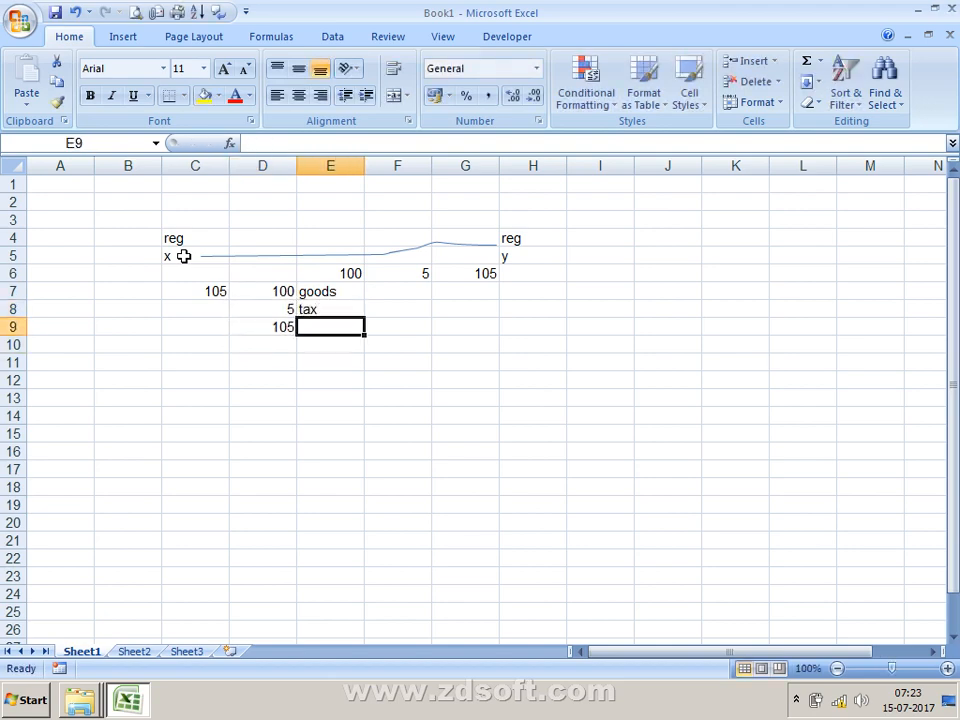
type("tpta")
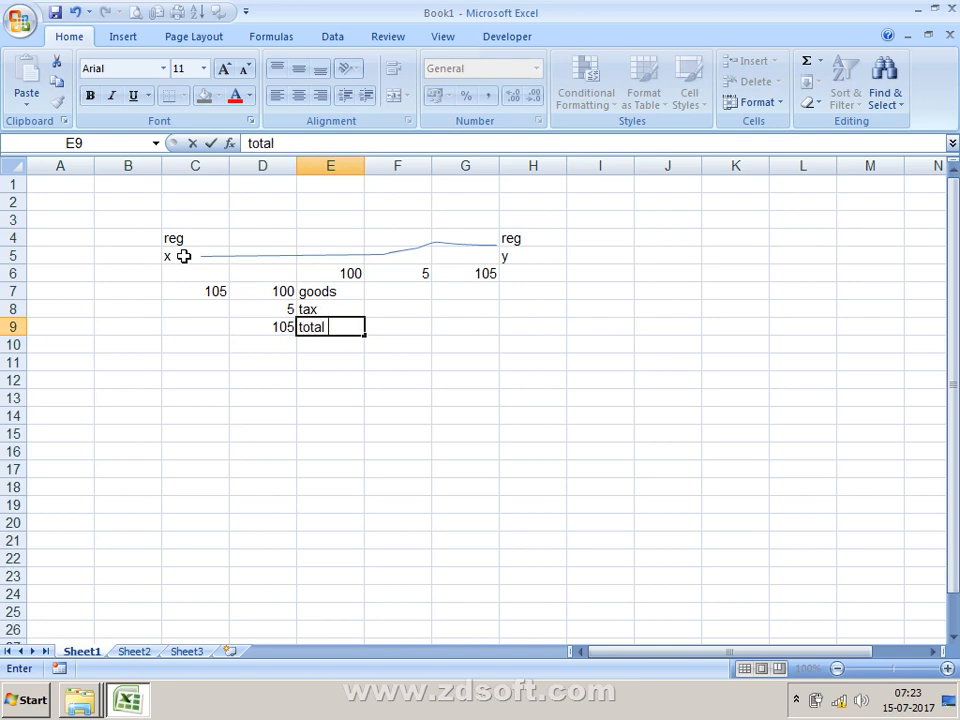
type("l")
key("Return")
key("Down")
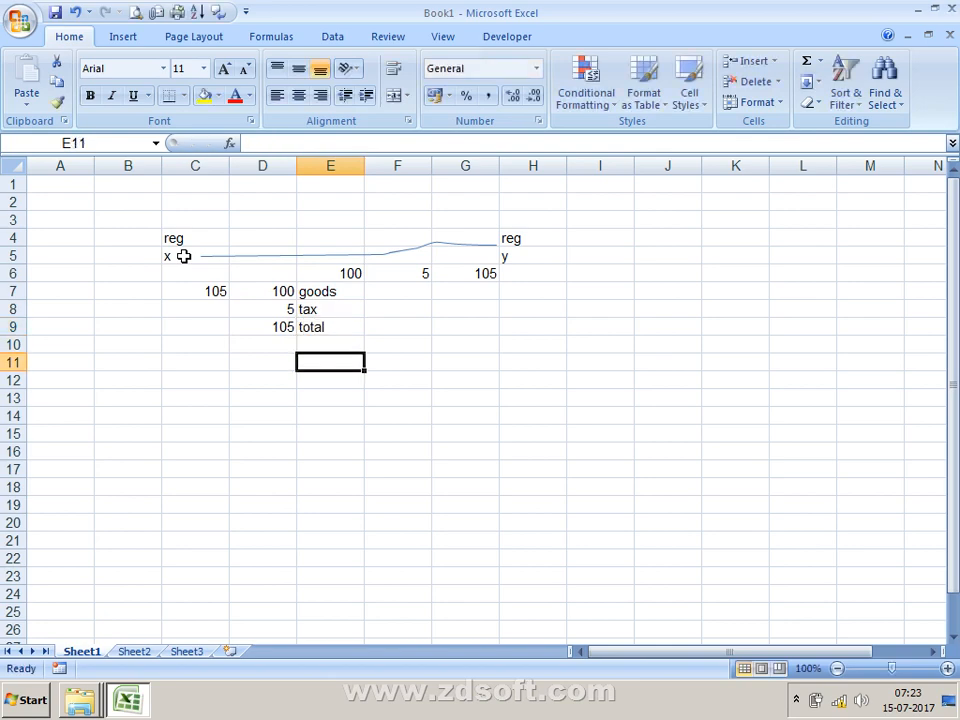
key("Up")
key("Up")
key("Up")
key("Up")
key("Up")
key("Up")
key("Left")
key("Left")
key("Left")
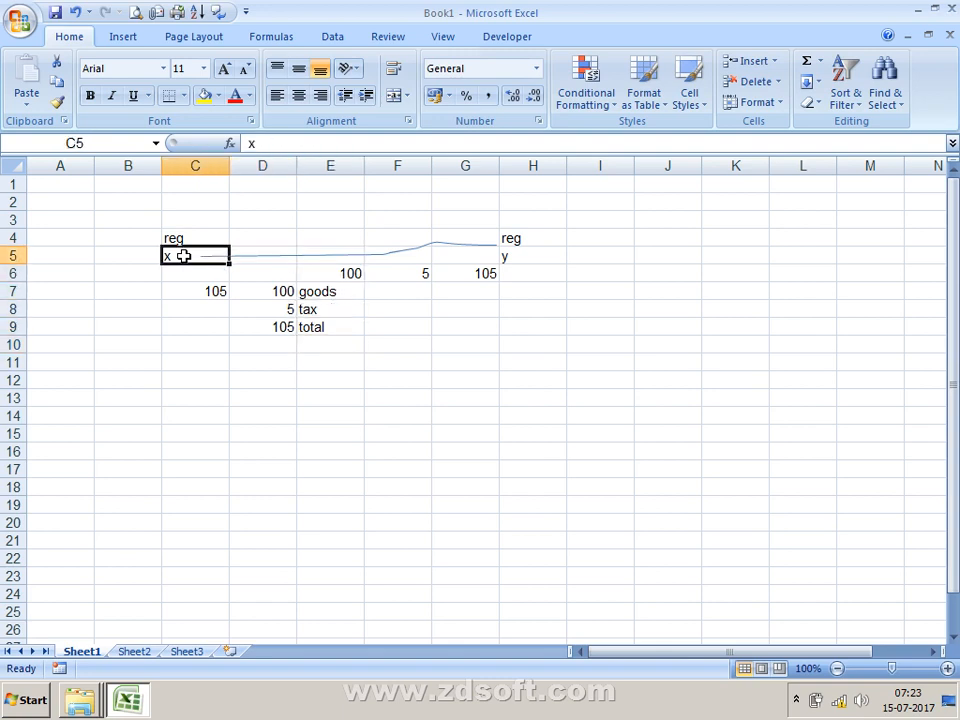
key("Right")
key("Right")
key("Right")
key("Right")
key("Right")
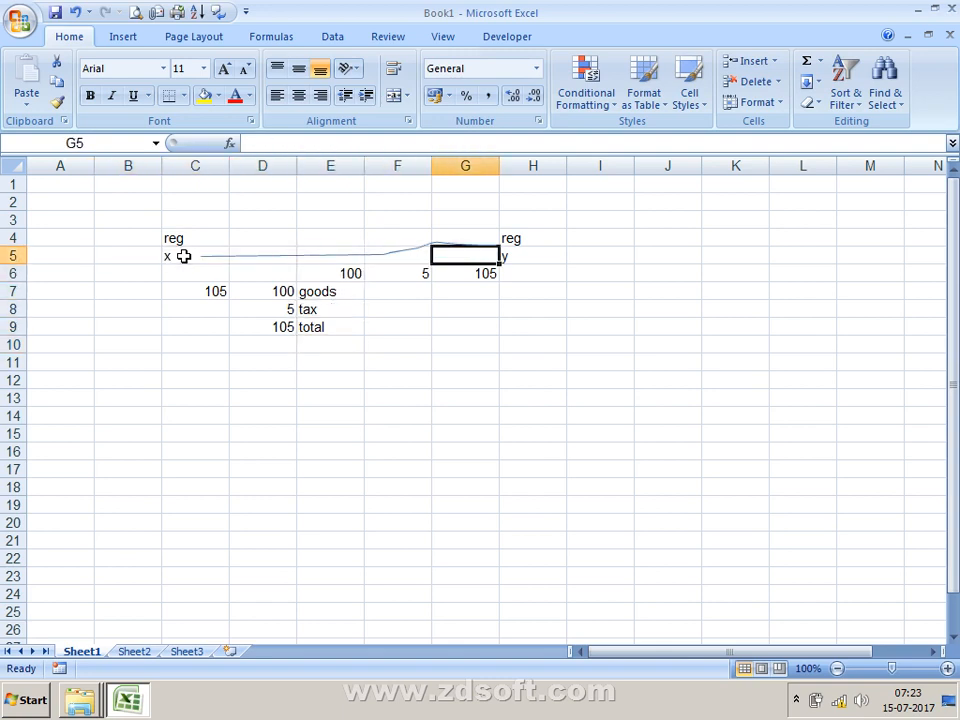
key("Right")
key("Right")
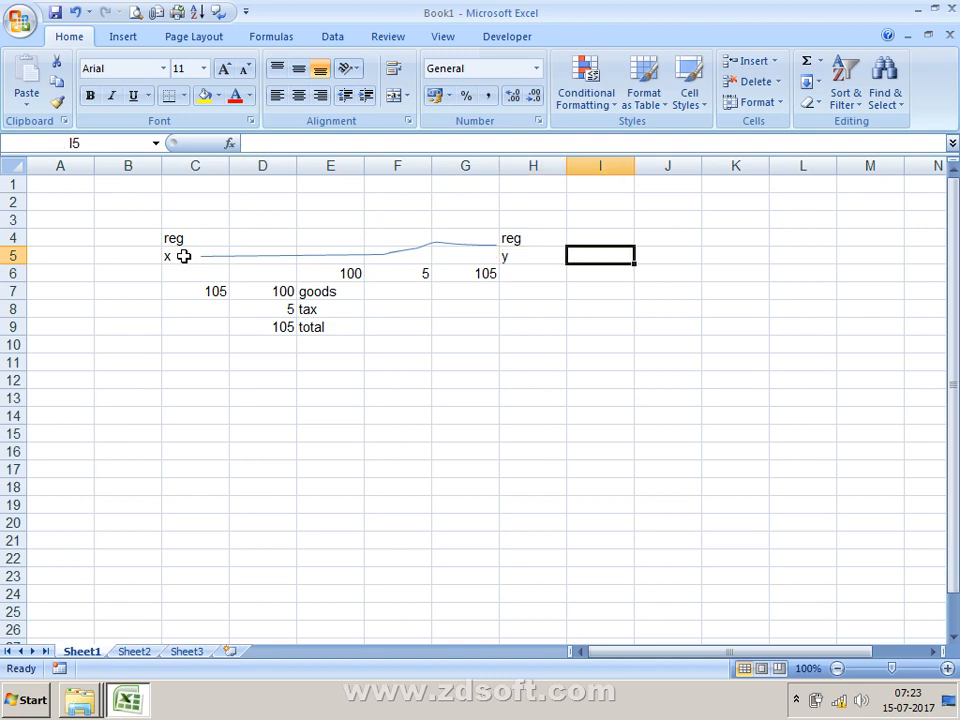
Step: Enter the heading "RCM" in E11 beneath the registered-party example
key("Left")
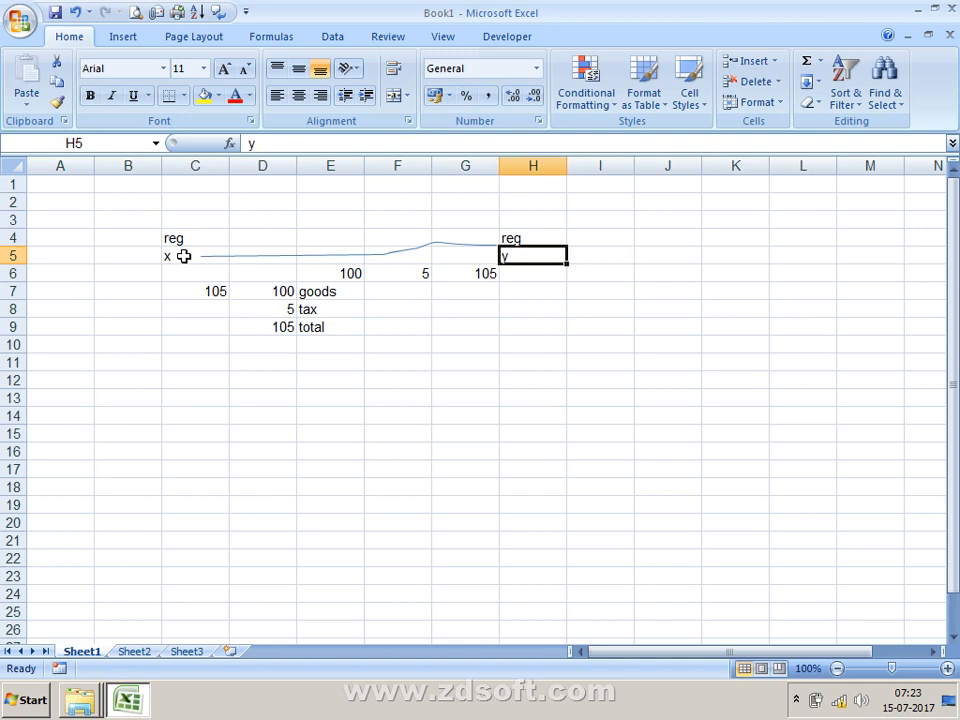
key("Down")
key("Down")
key("Down")
key("Down")
key("Down")
key("Down")
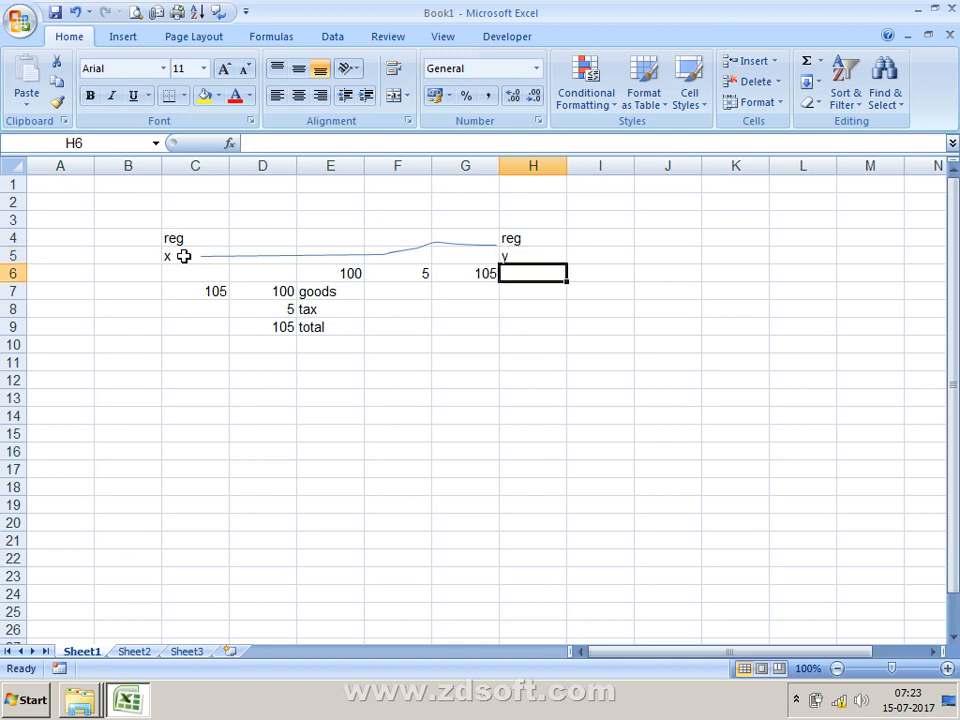
key("Left")
key("Left")
key("Left")
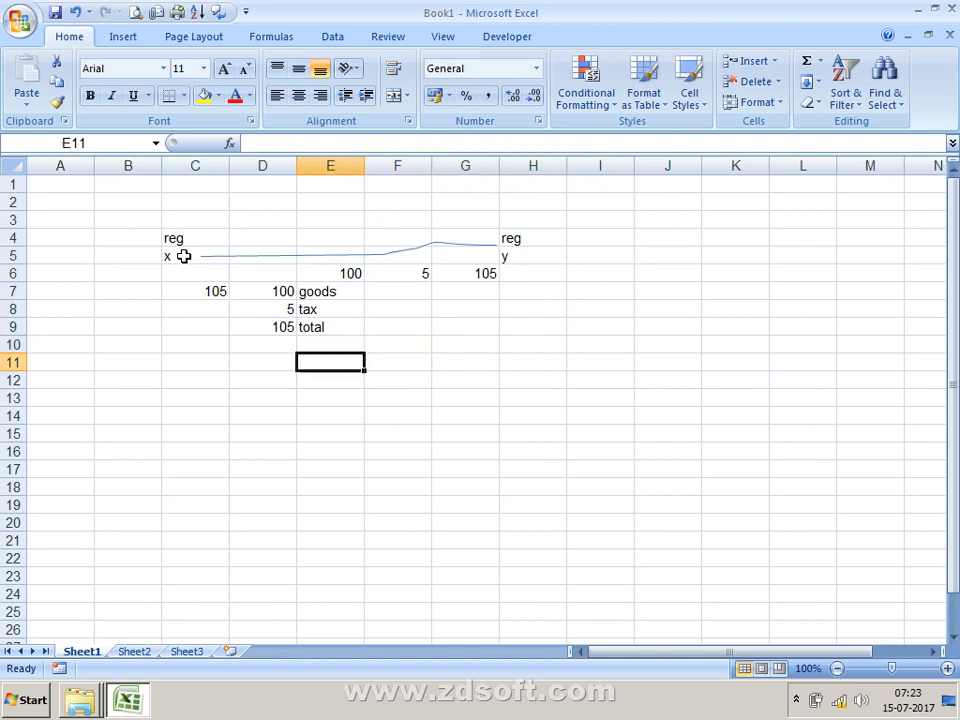
type("R")
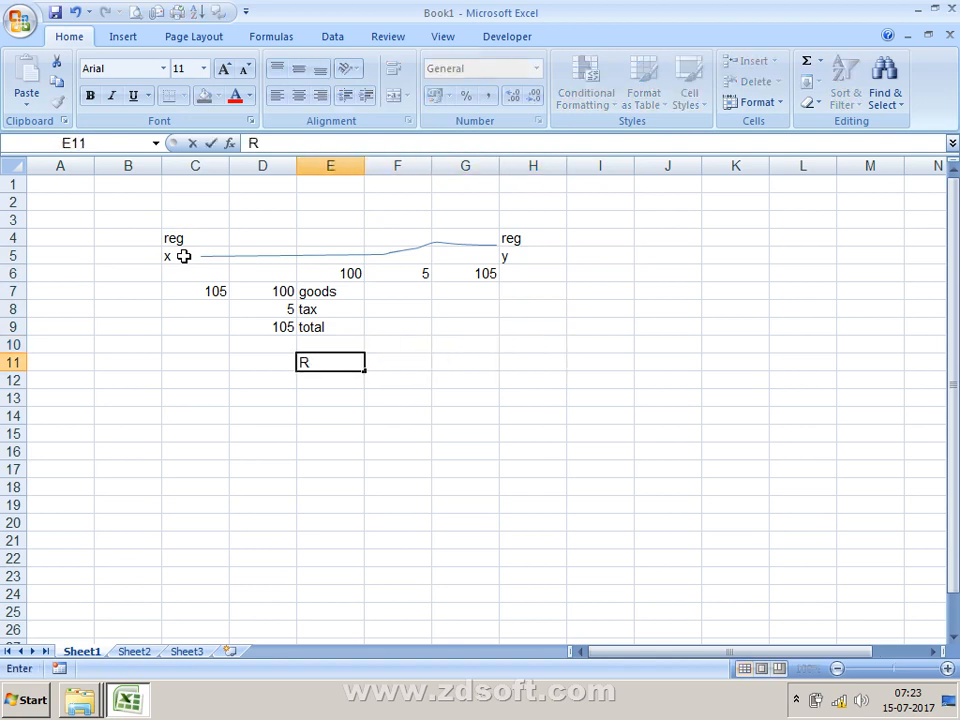
type("CM")
key("Return")
Step: Enter "X" as the first RCM party in C13
key("Left")
key("Left")
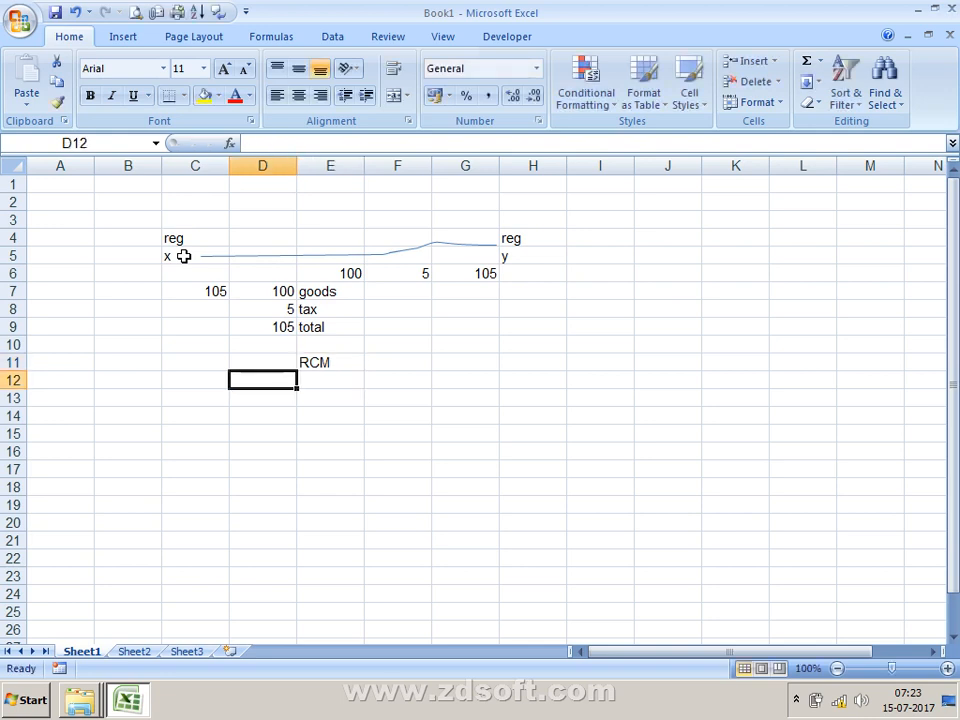
key("Down")
type("X")
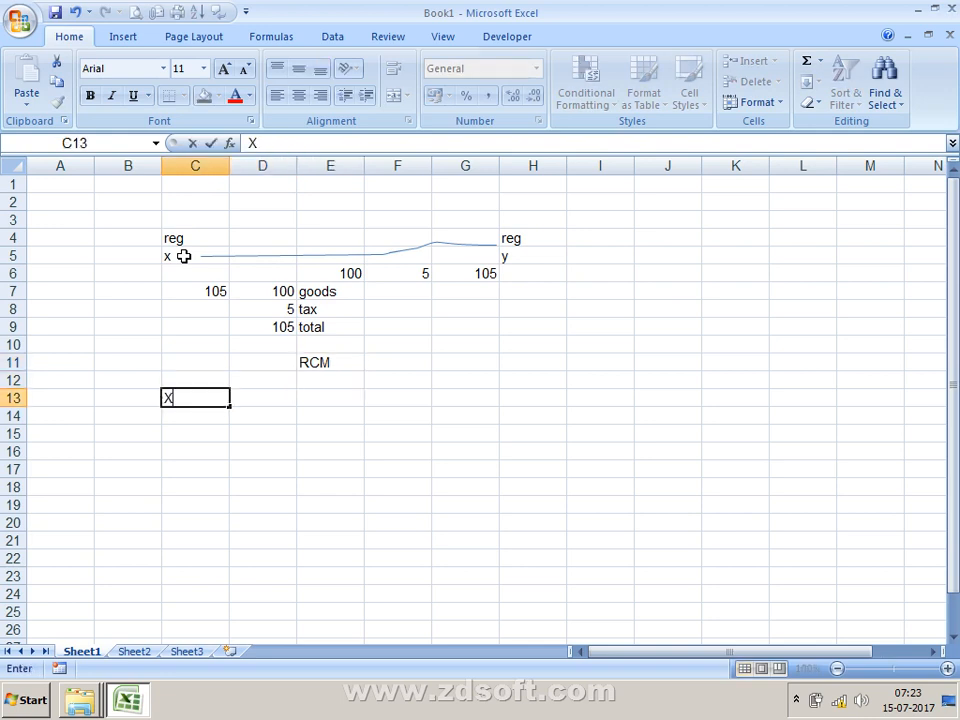
key("Return")
key("Up")
key("Right")
key("Right")
key("Right")
key("Right")
key("Right")
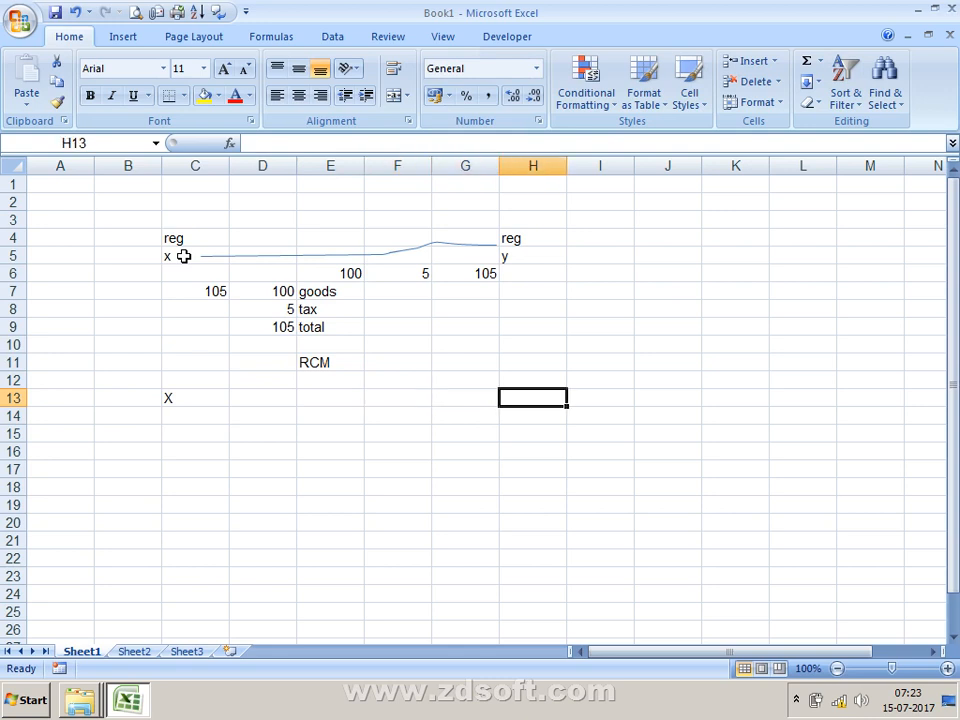
Step: Set the first RCM party in C13 to "Y"
key("Left")
key("Left")
key("Left")
key("Left")
key("Left")
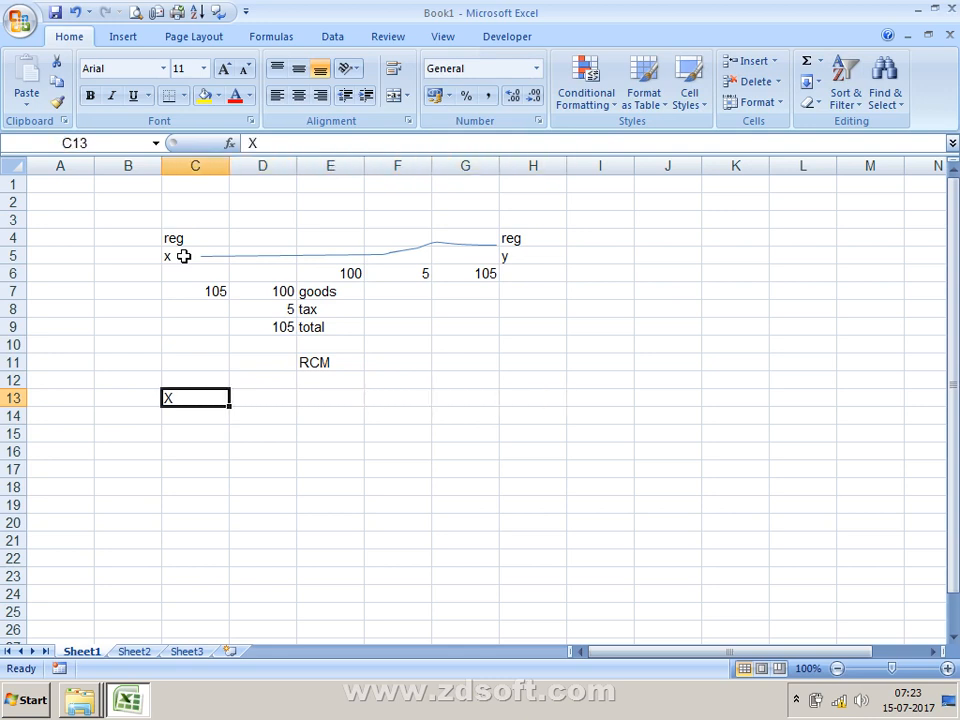
type("Y")
key("Return")
Step: Enter "X" in H13 as the second party of the RCM example
key("Up")
key("Right")
key("Right")
key("Right")
key("Right")
key("Right")
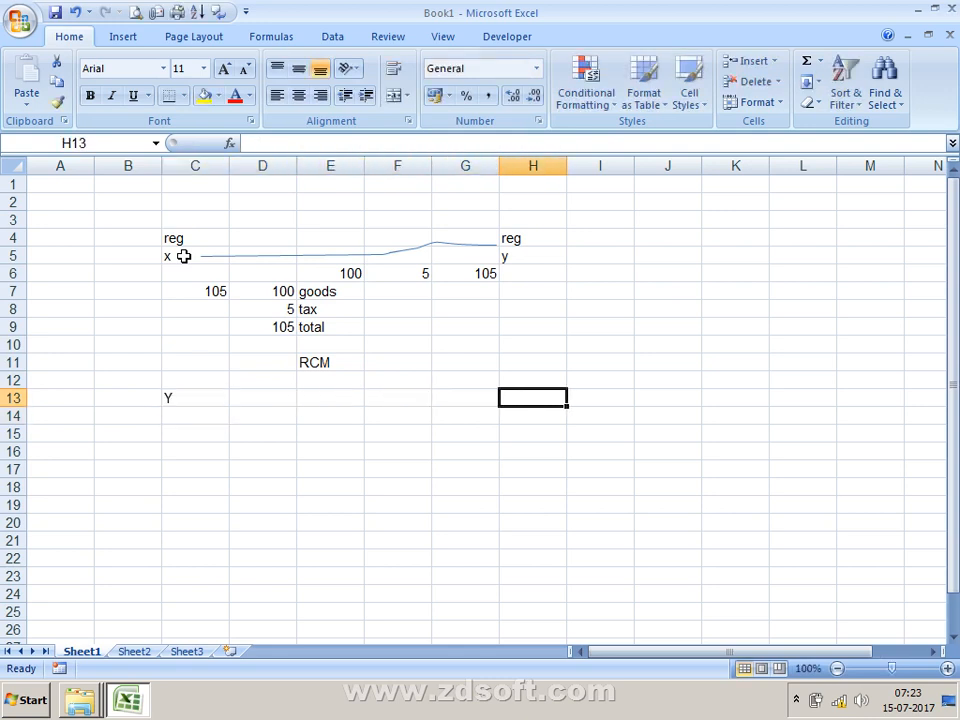
type("X")
key("Return")
Step: Mark party Y as unregistered with the label "UNREG" in C12
key("Up")
key("Left")
key("Left")
key("Left")
key("Left")
key("Left")
key("Up")
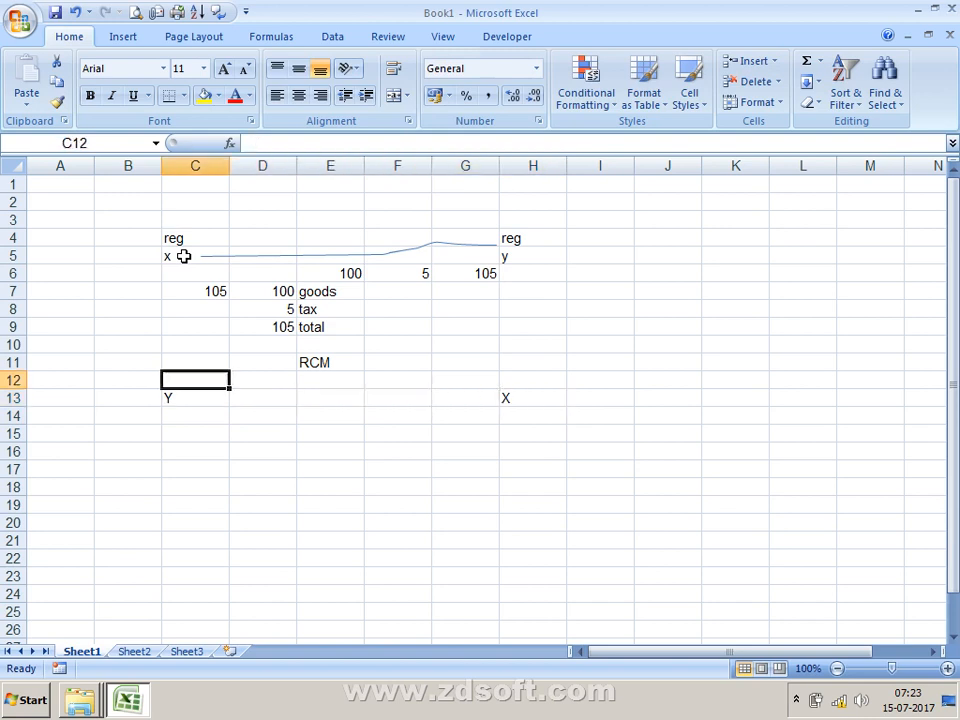
type("UNR")
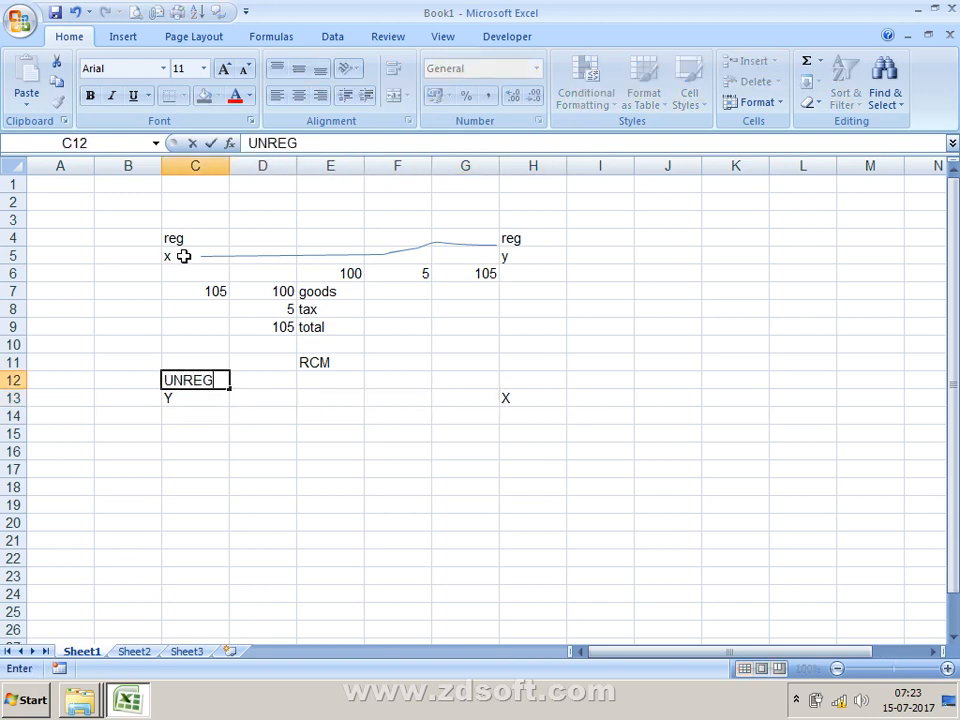
type("EG")
key("Return")
Step: Mark party X as registered with the label "REG" in H12
key("Up")
key("Up")
key("Right")
key("Right")
key("Right")
key("Right")
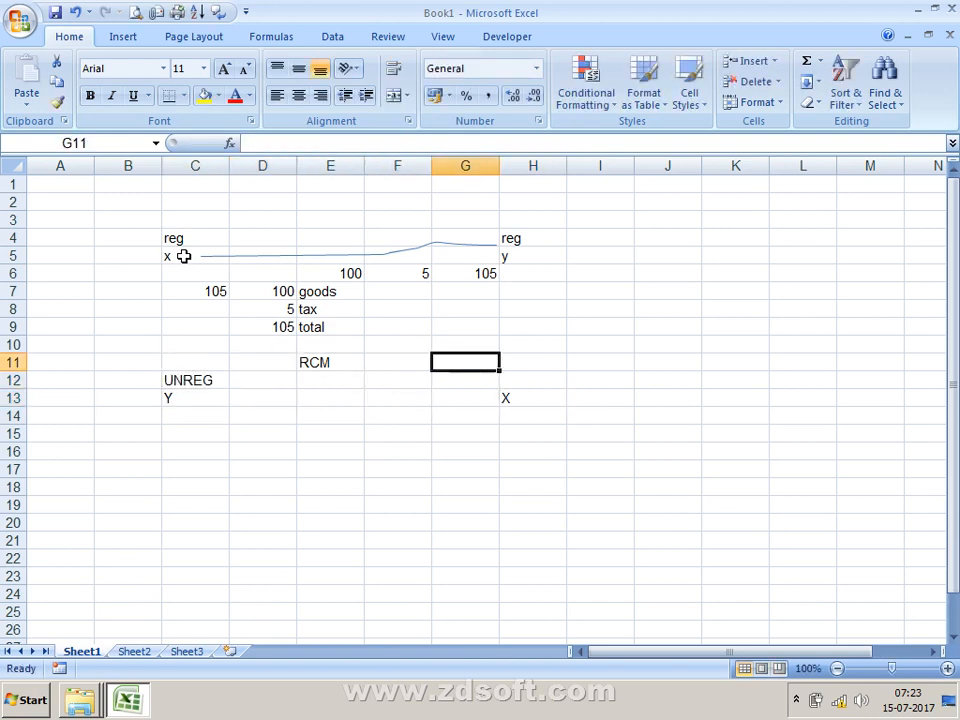
key("Right")
key("Down")
type("RE")
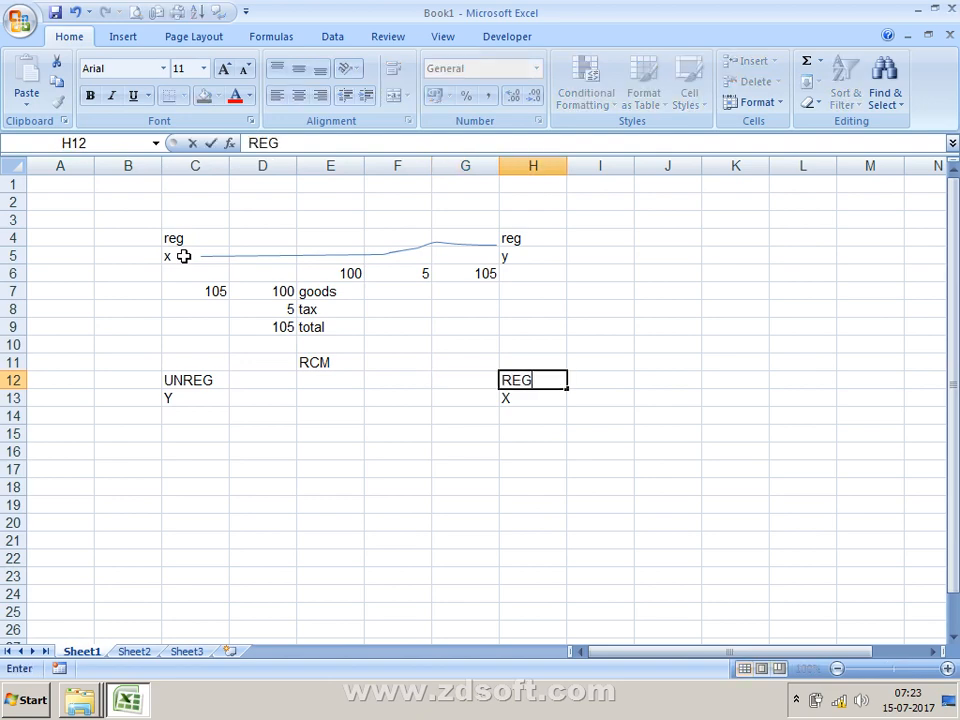
type("G")
key("Return")
key("Down")
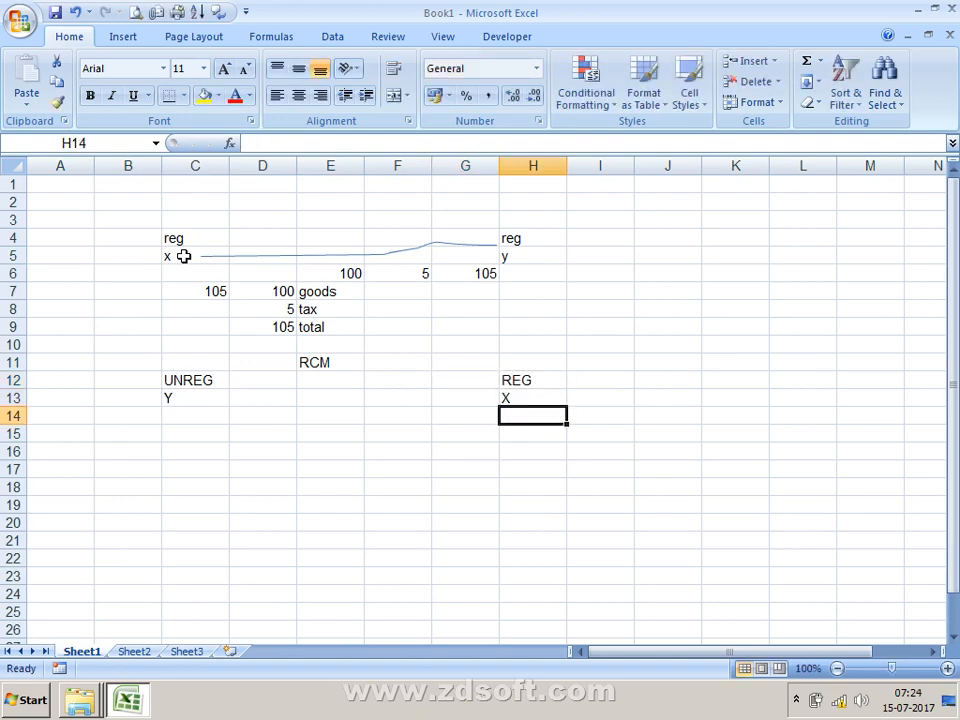
key("Left")
key("Left")
key("Left")
key("Left")
key("Left")
key("Up")
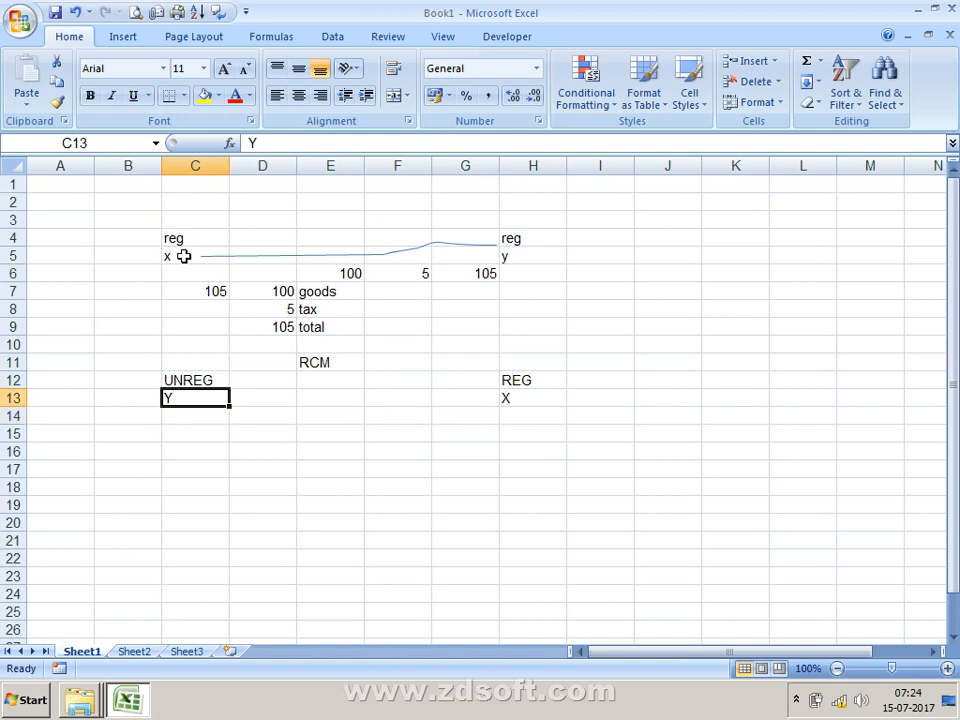
key("Right")
key("Down")
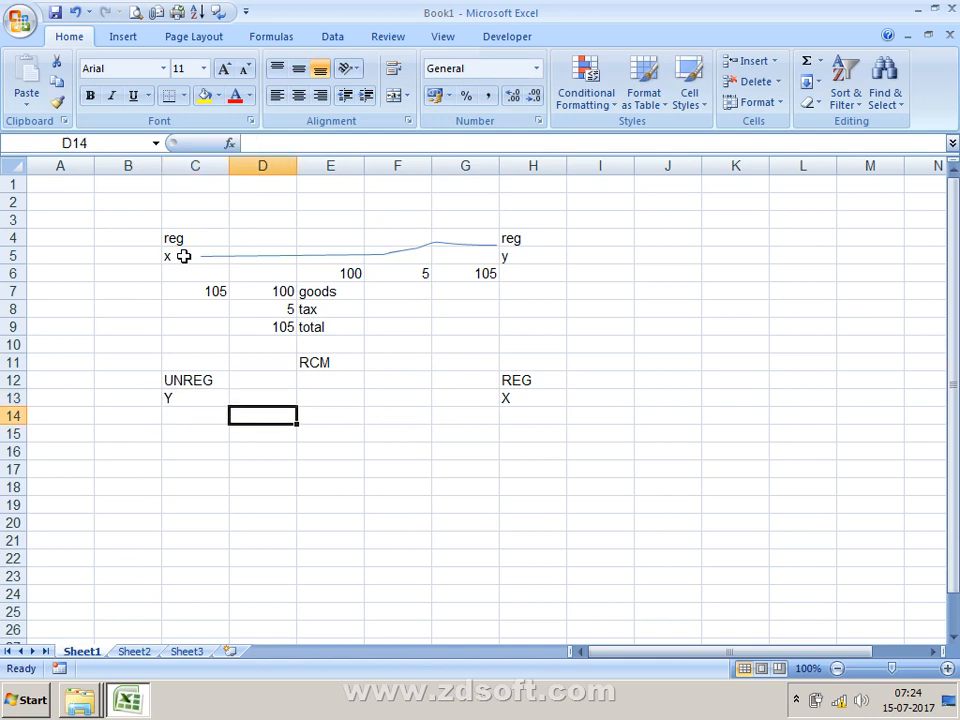
key("Left")
key("Right")
Step: Draw a horizontal double-headed arrow along row 13 connecting party Y in C13 to party X in H13
left_click_drag(191, 386, 206, 404)
left_click(267, 376)
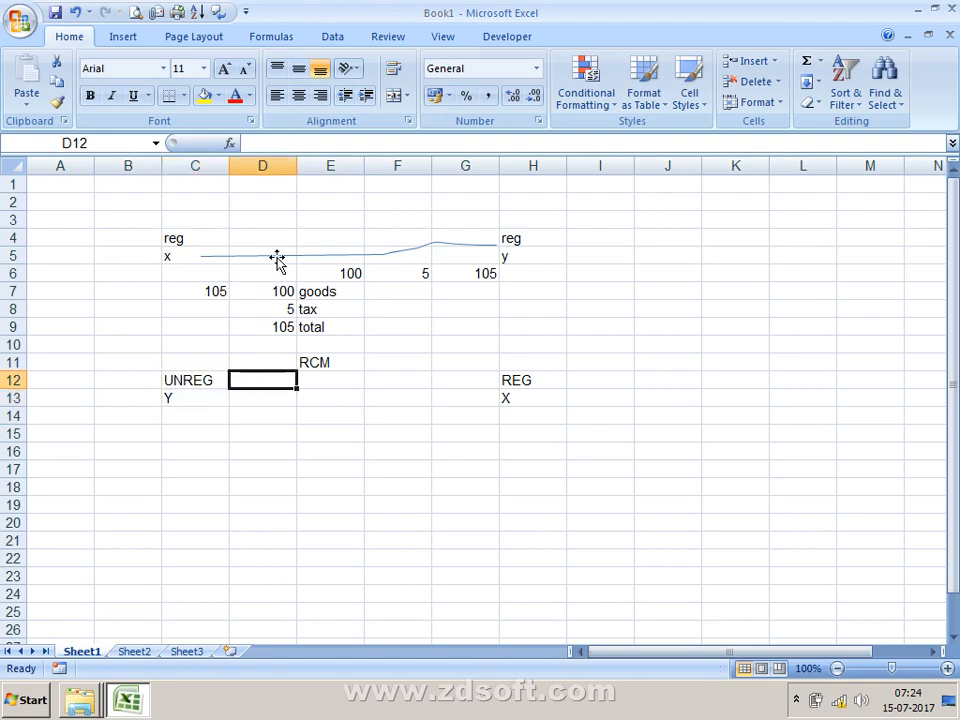
left_click(115, 39)
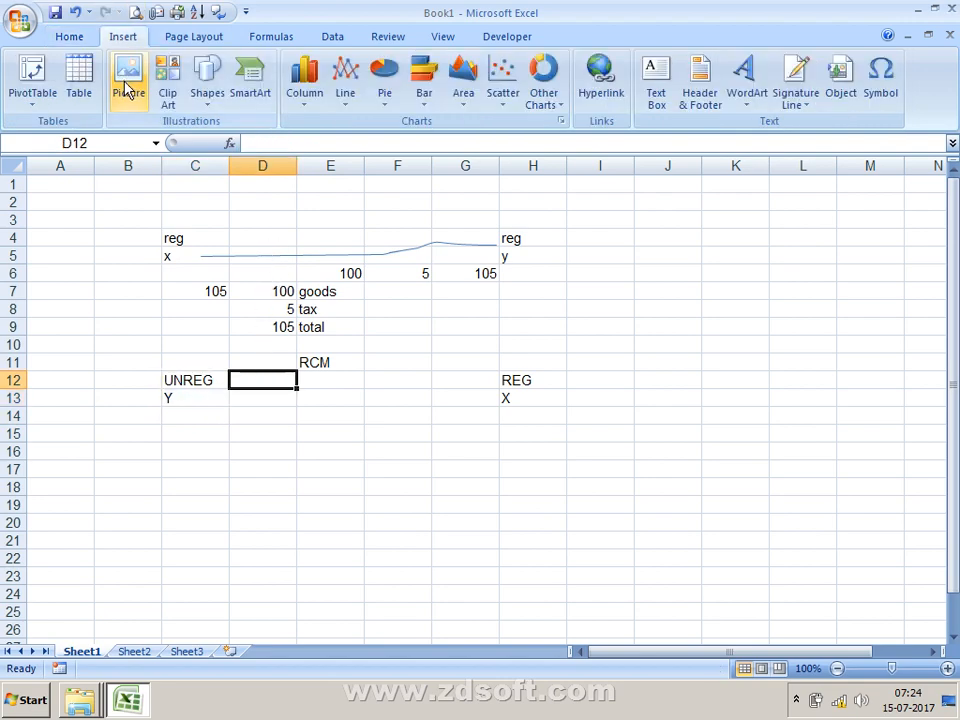
left_click(207, 100)
left_click(236, 199)
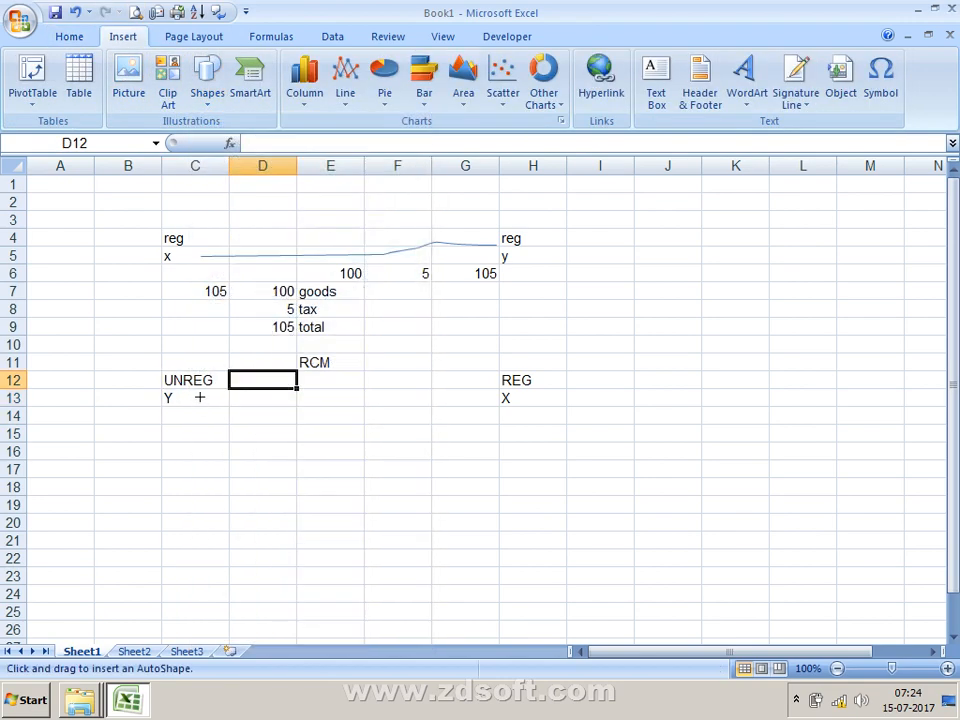
mouse_move(200, 397)
left_mouse_down()
mouse_move(409, 401)
mouse_move(471, 390)
mouse_move(490, 398)
left_mouse_up()
left_click(425, 463)
Step: Enter the goods amount 100 in E14 beneath the double-headed arrow
left_click(168, 401)
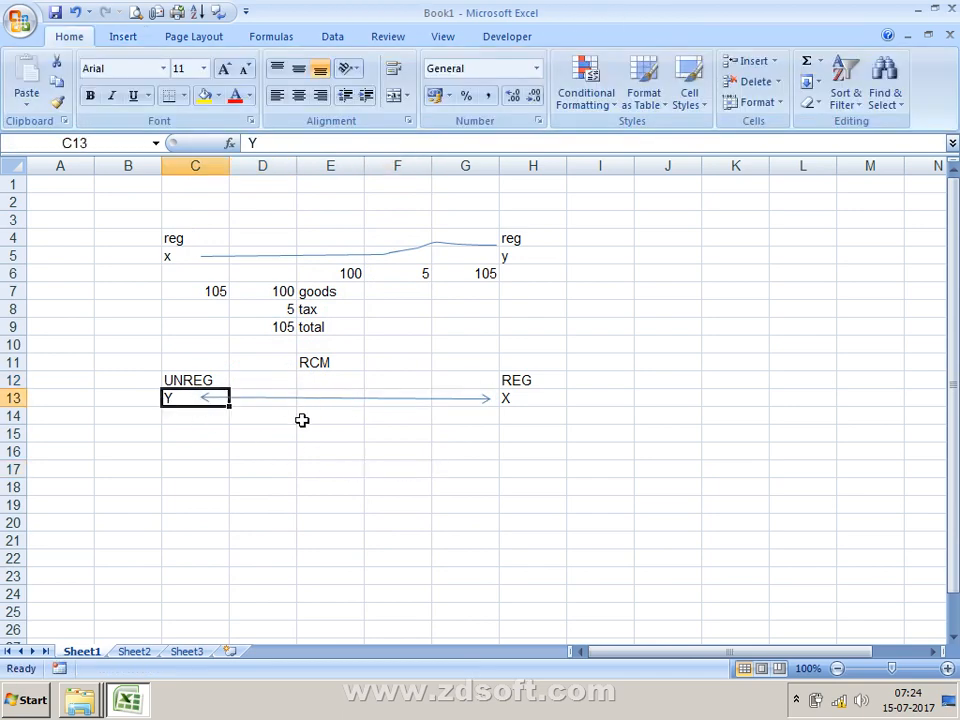
left_click(302, 419)
type("100")
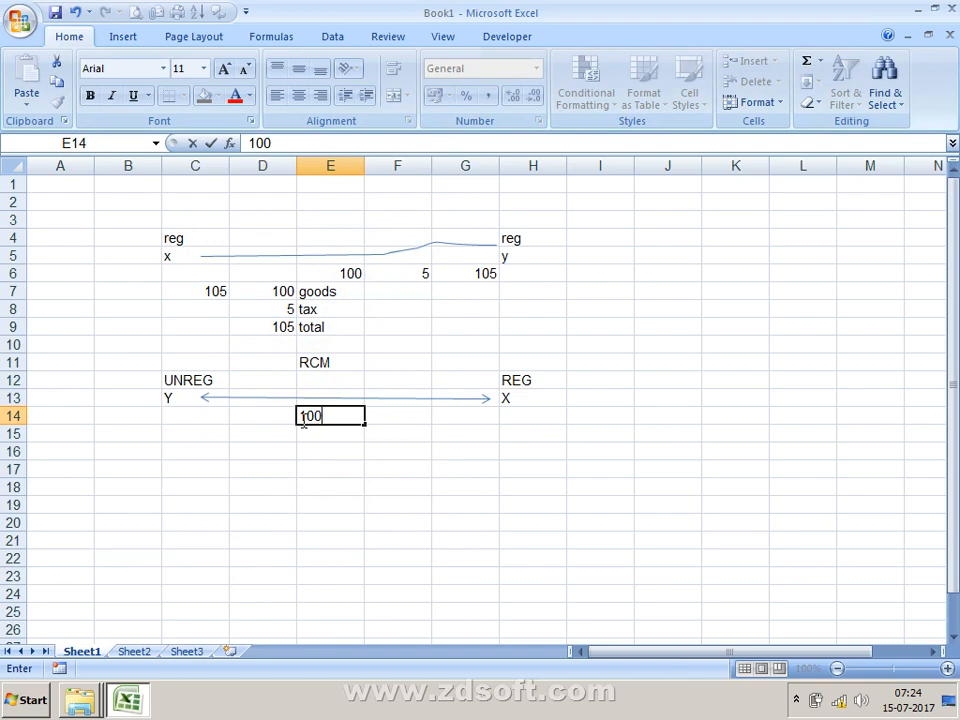
key("Return")
key("Up")
key("Up")
key("Left")
key("Left")
key("Left")
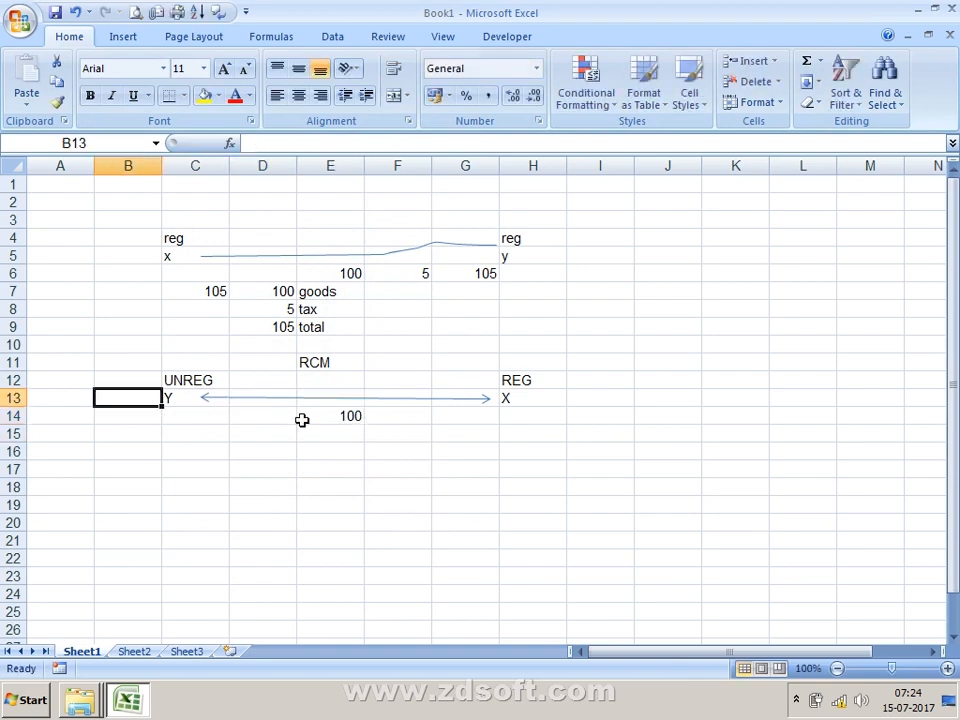
key("Right")
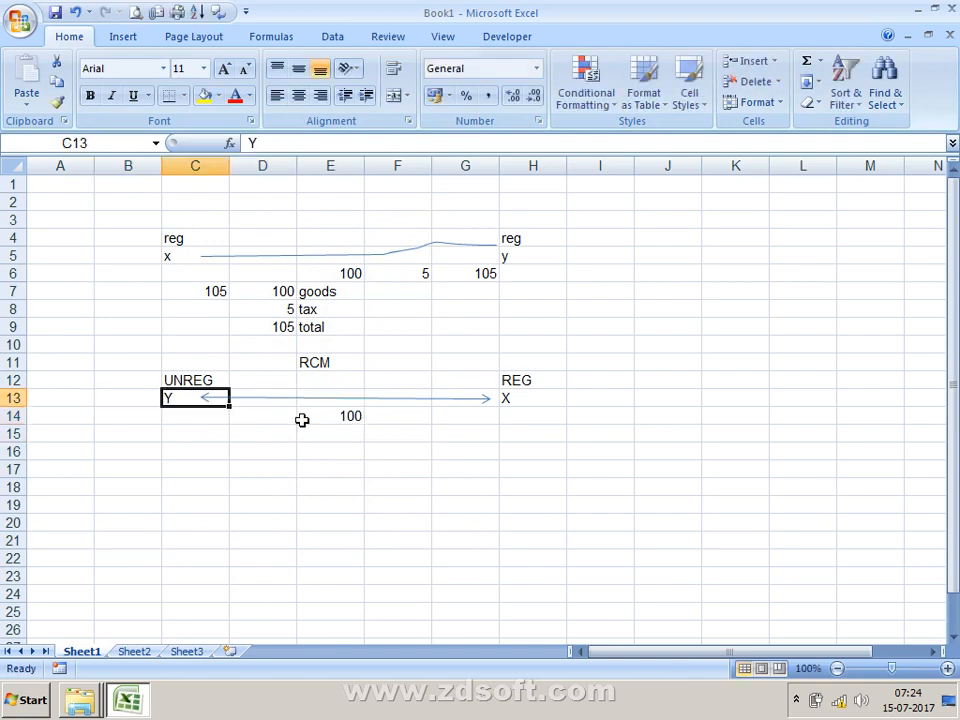
key("Right")
key("Right")
key("Right")
key("Right")
key("Right")
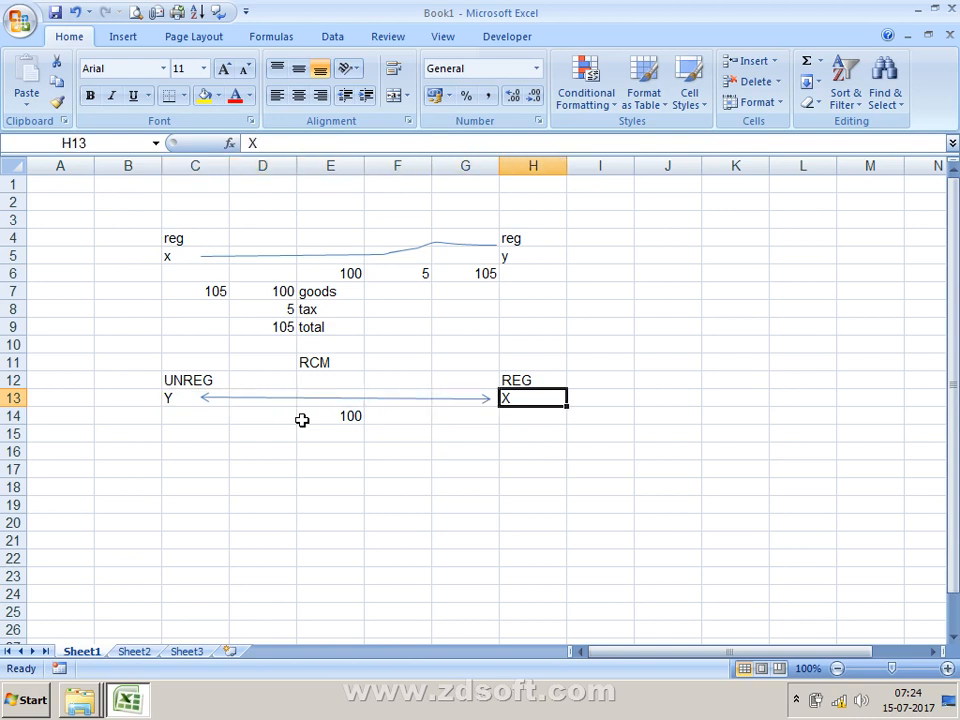
key("Down")
key("Left")
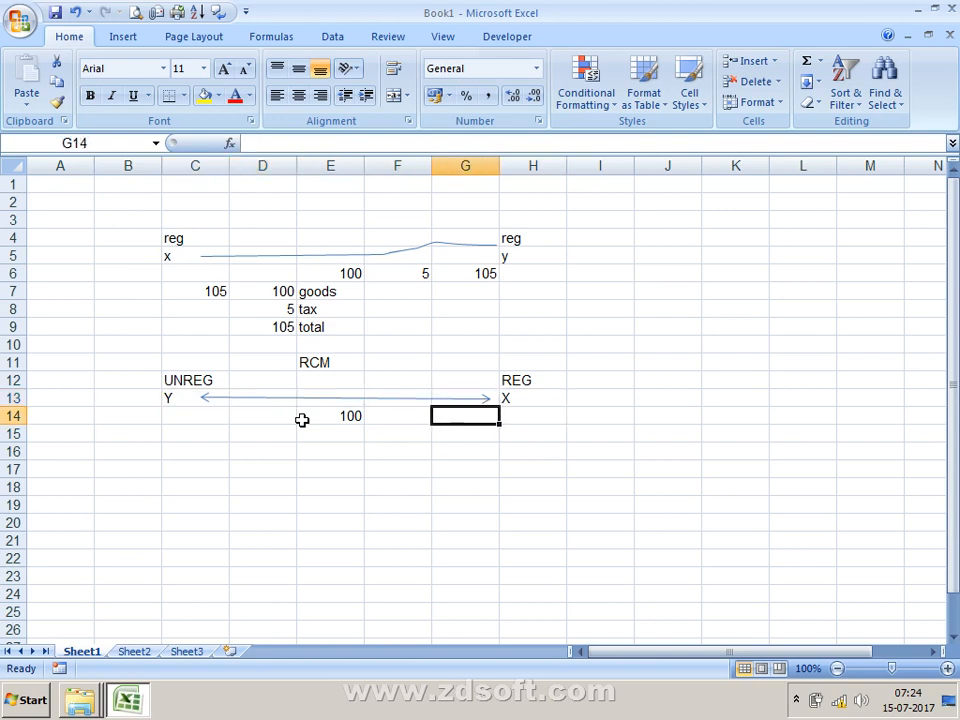
key("Left")
key("Left")
key("Right")
key("Right")
key("Left")
key("Left")
key("Left")
key("Left")
Step: Enter 100 in H14 beneath the registered party X
key("Right")
key("Right")
key("Right")
key("Right")
key("Right")
type("100")
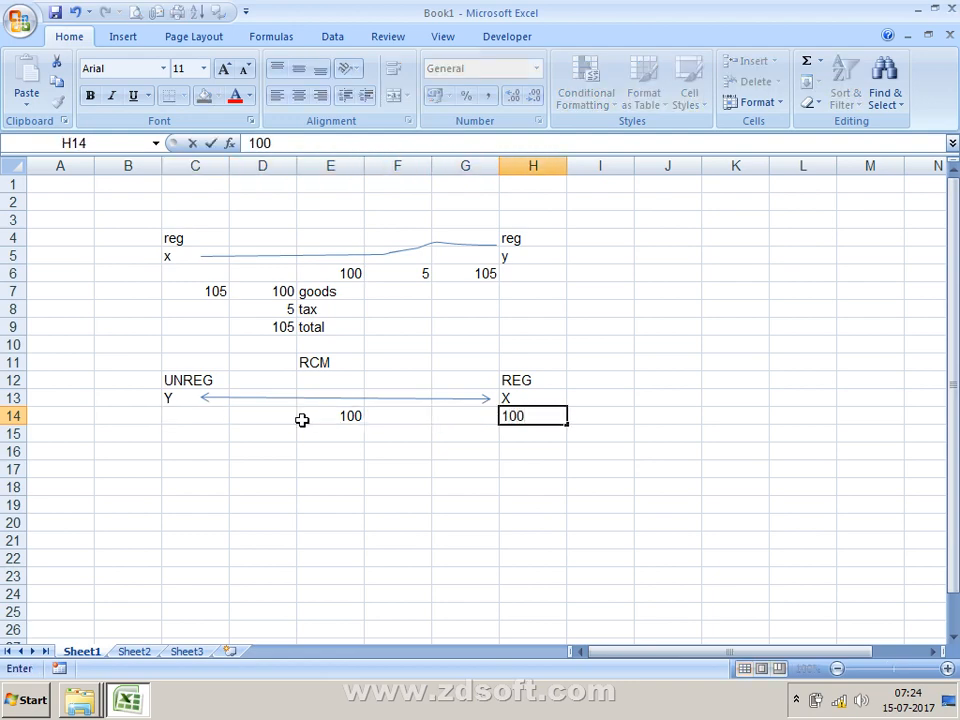
key("Return")
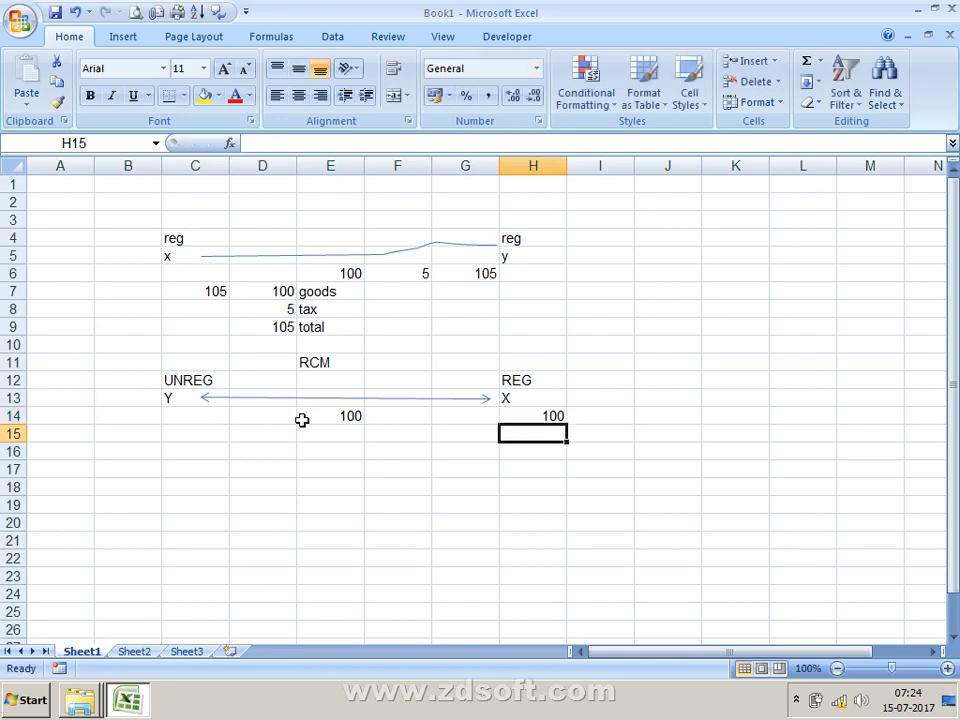
Step: Enter 5 in H15 and =105 in H16 beneath X's goods amount
key("Left")
key("Left")
key("Left")
key("Up")
key("Right")
key("Right")
key("Right")
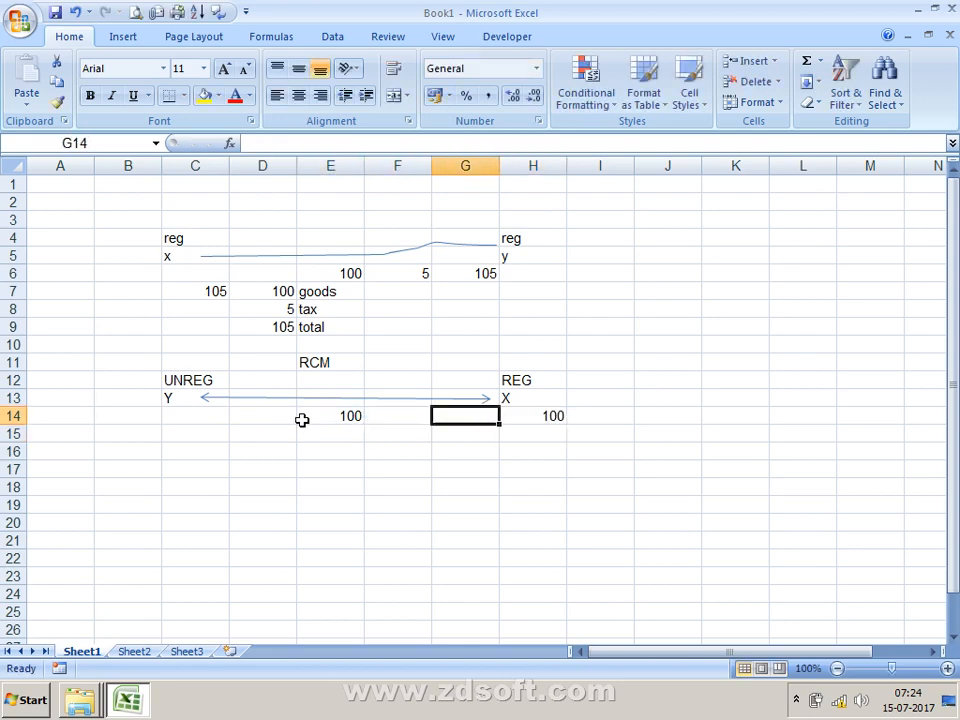
key("Down")
type("5")
key("Return")
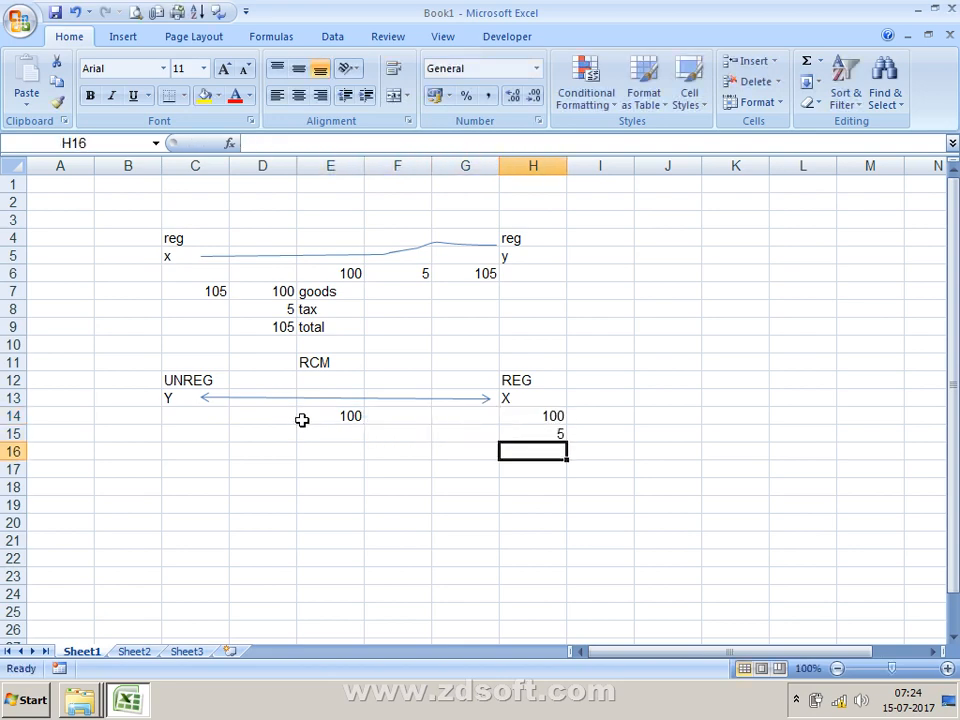
type("=105")
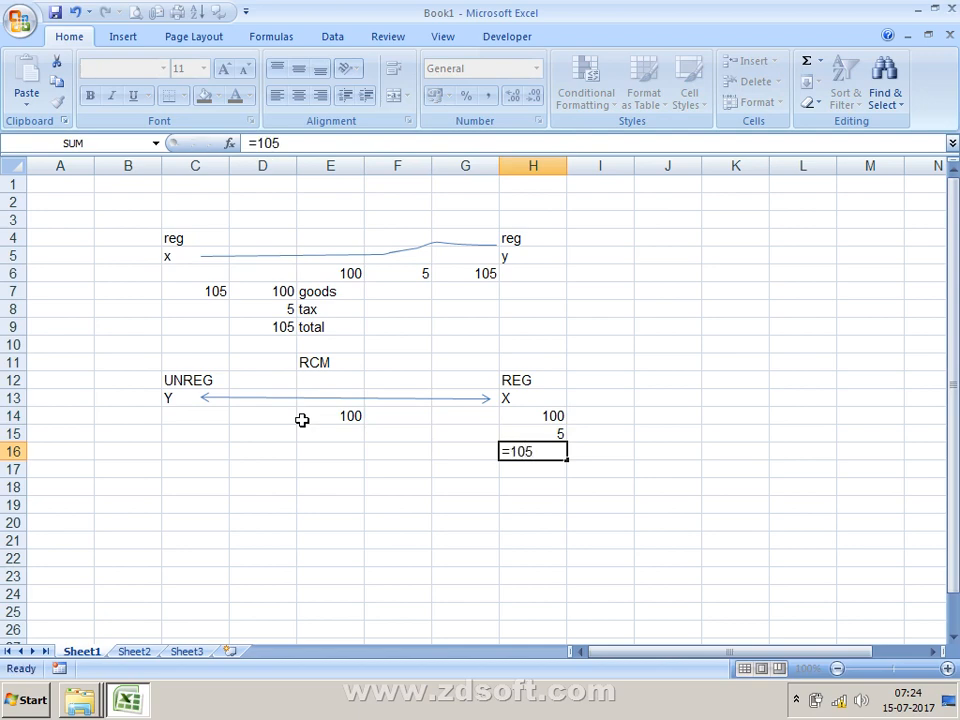
key("Return")
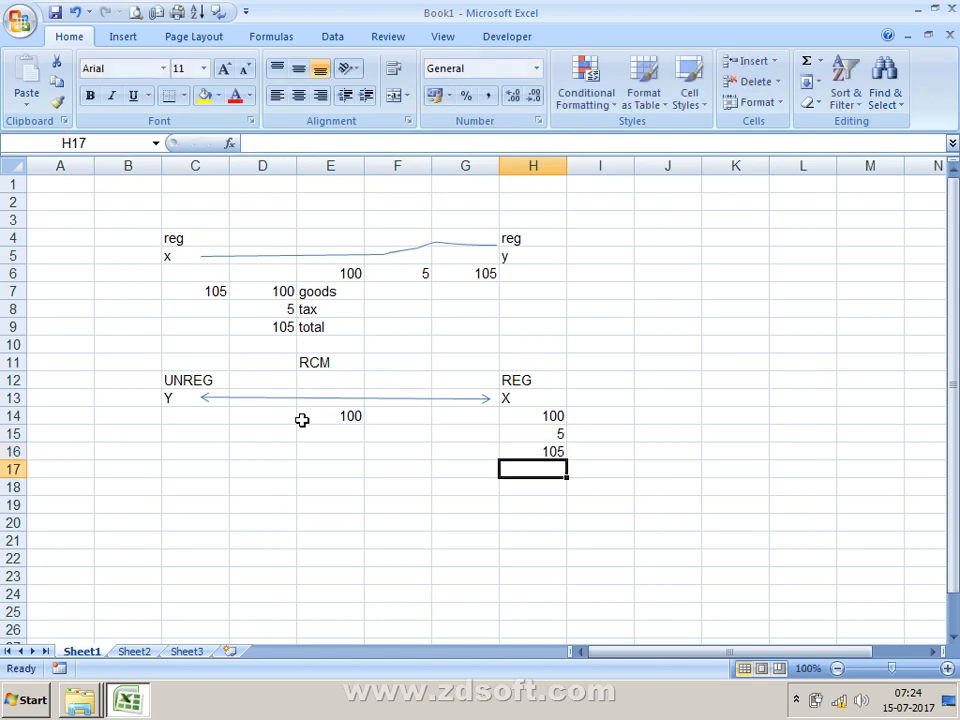
Step: Enter the tax rates 5%, 12% and 18% in F14:F16 beside the RCM goods amount
key("Up")
key("Up")
key("Left")
key("Left")
key("Up")
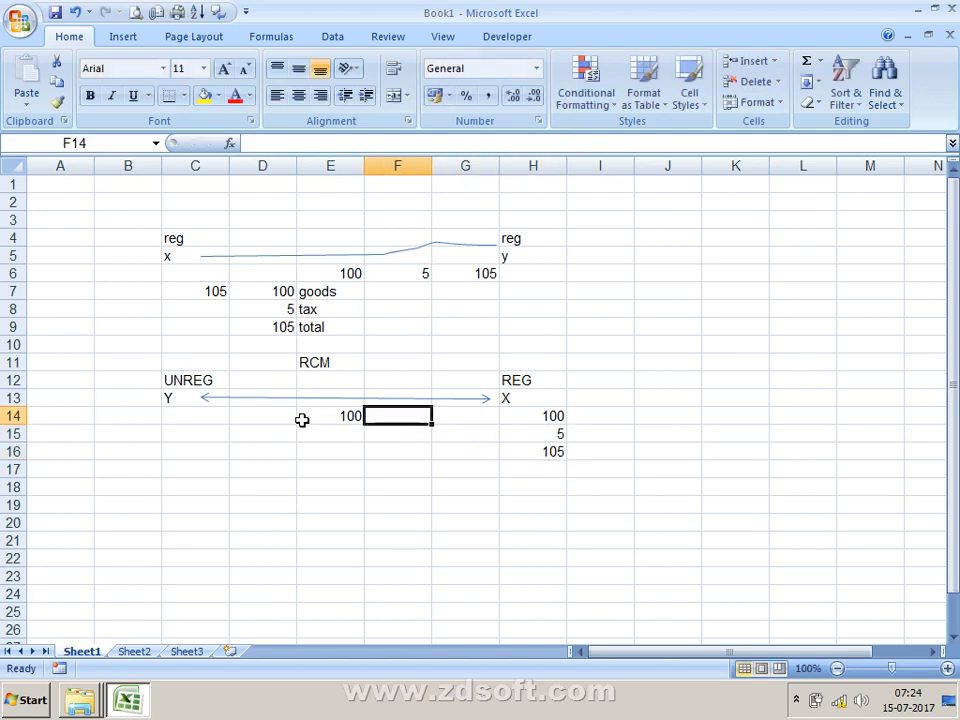
type("5")
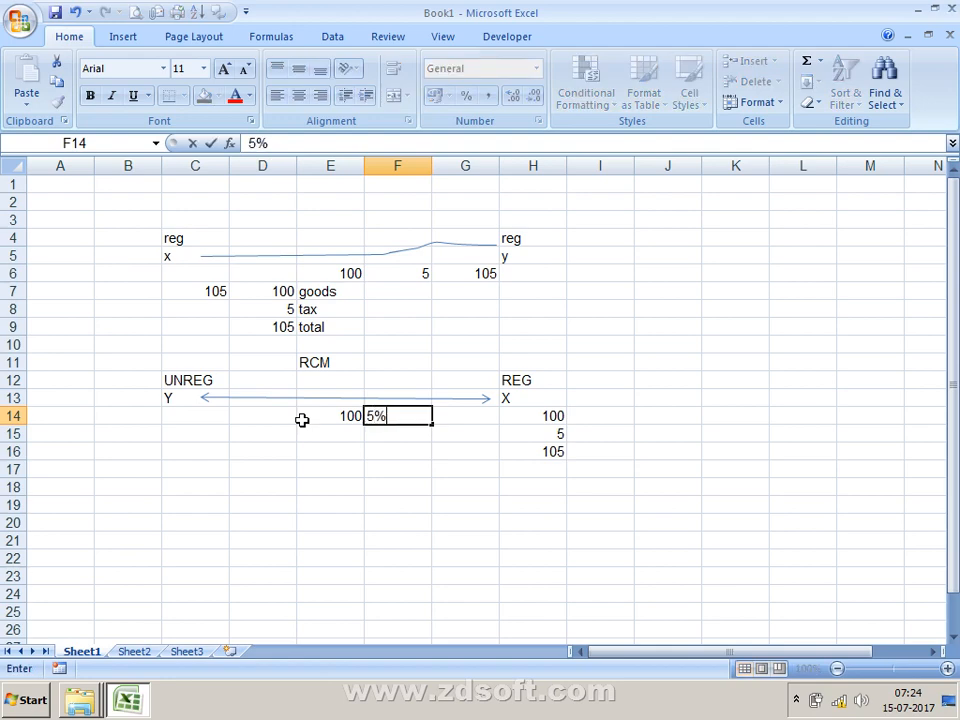
key("Return")
type("12%")
key("Return")
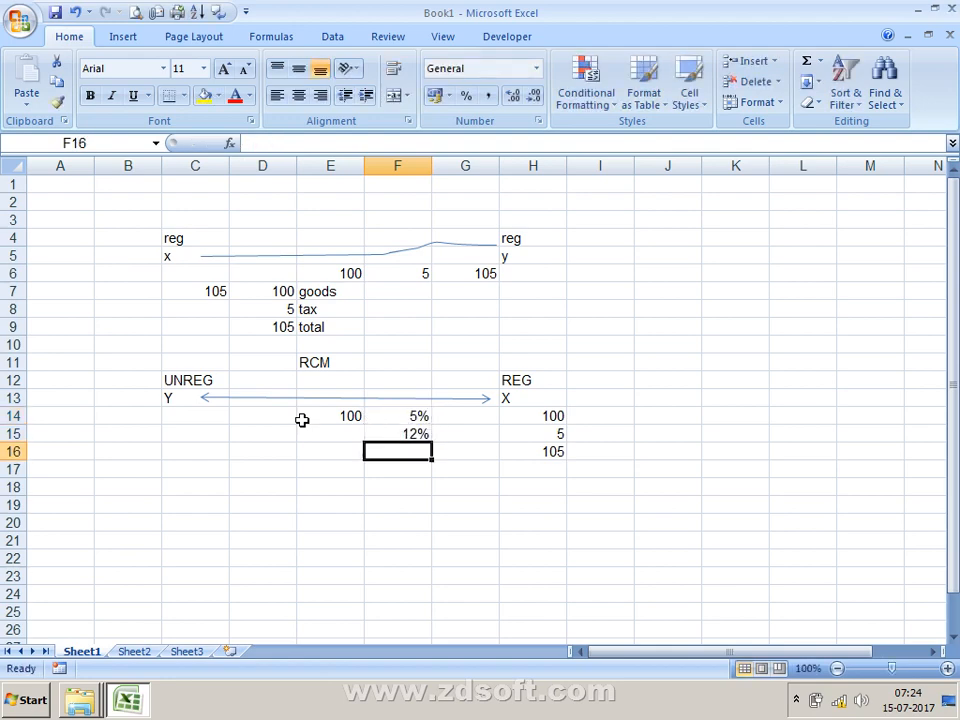
type("18")
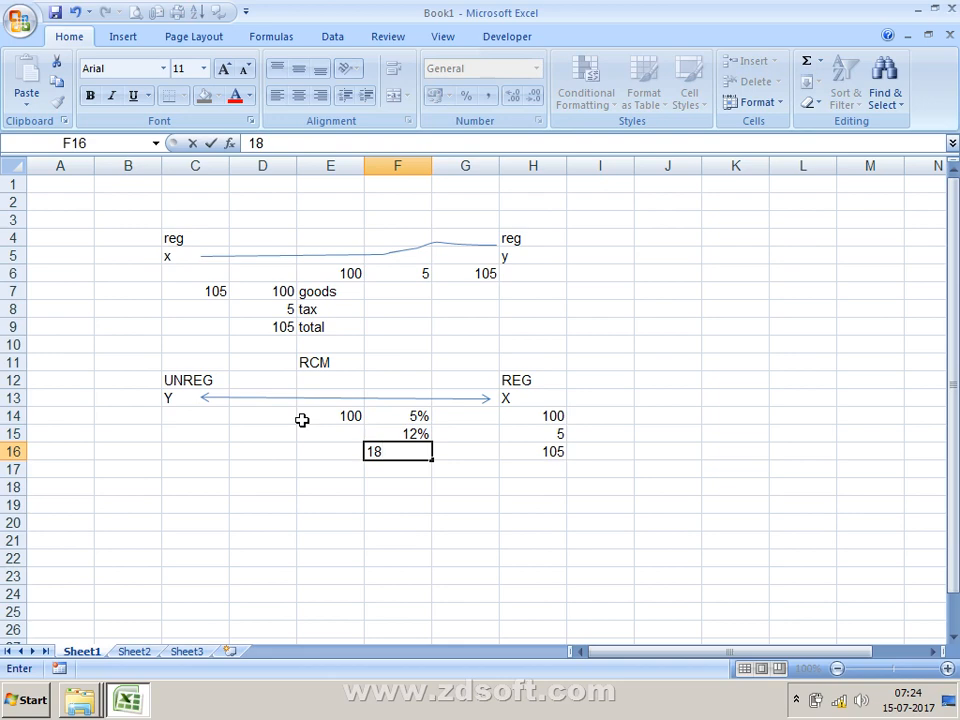
key("Return")
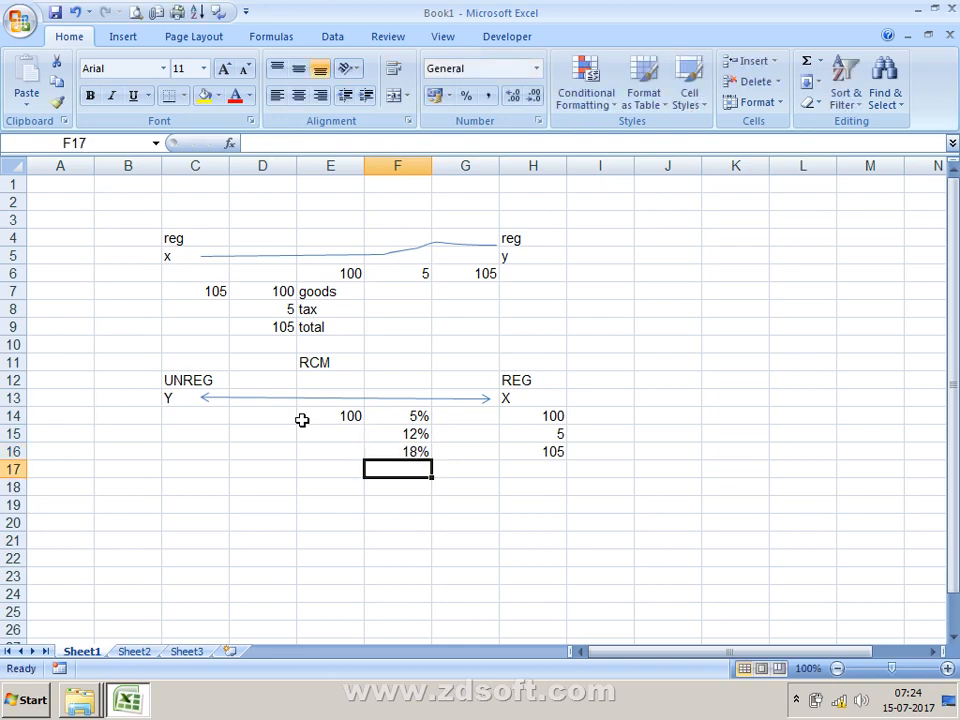
Step: Review the goods, tax and total amounts in H14:H16 beneath registered party X
key("Up")
key("Up")
key("Up")
key("Right")
key("Right")
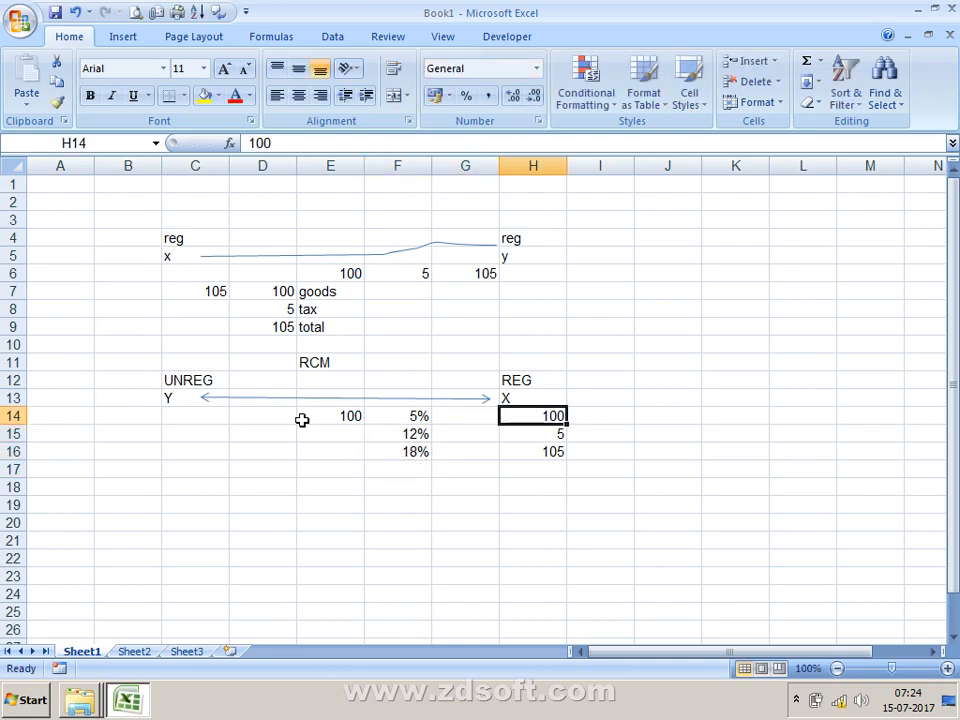
key("Down")
key("Down")
key("Down")
key("Down")
key("Up")
key("Up")
key("Up")
key("Up")
key("Up")
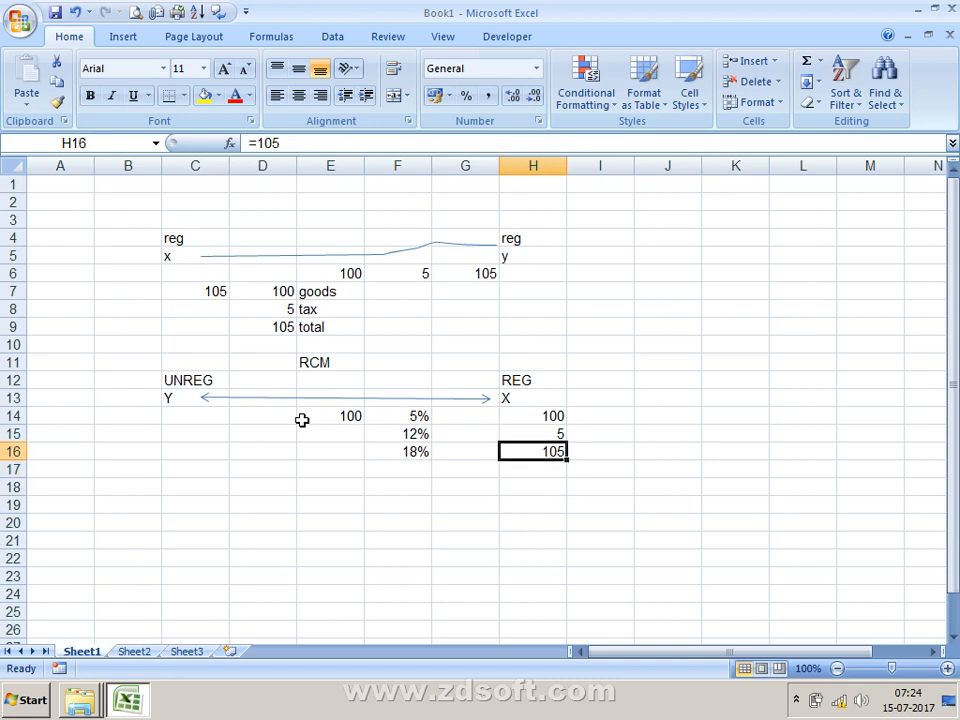
Step: Label the registered-to-registered example SEC 9(3) in I6
key("Up")
key("Up")
key("Up")
key("Up")
key("Up")
key("Up")
key("Up")
key("Right")
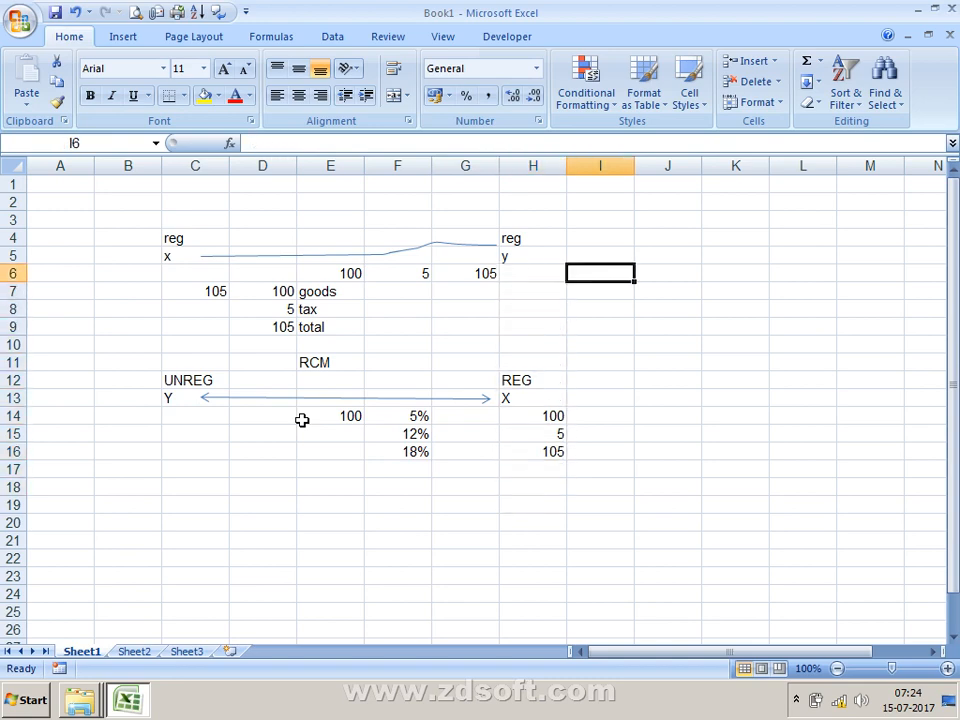
type("SEC 9(3")
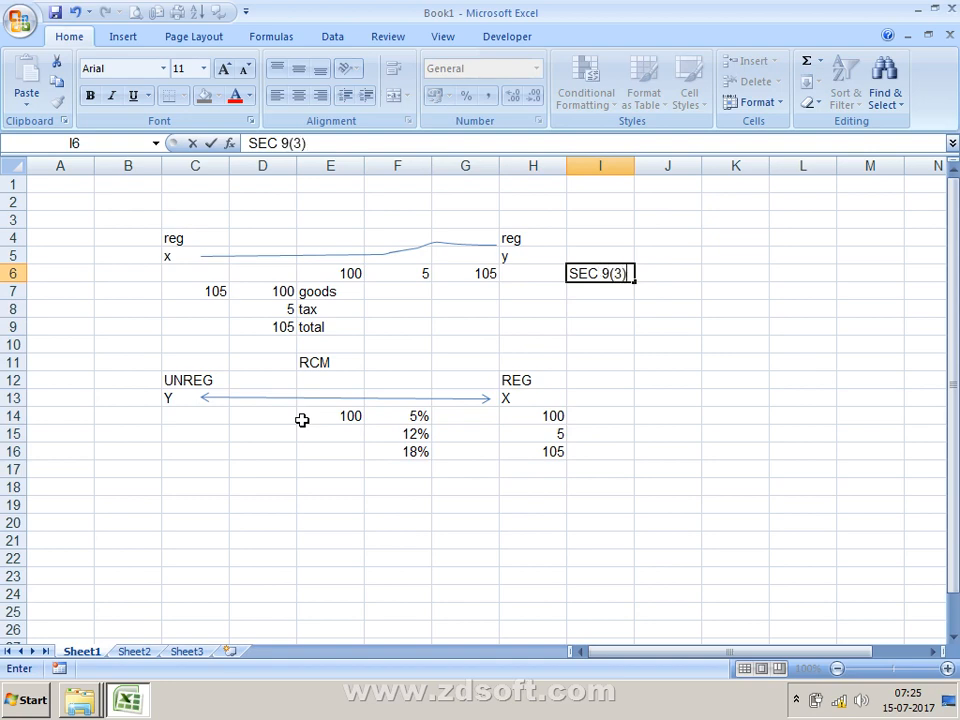
key("Return")
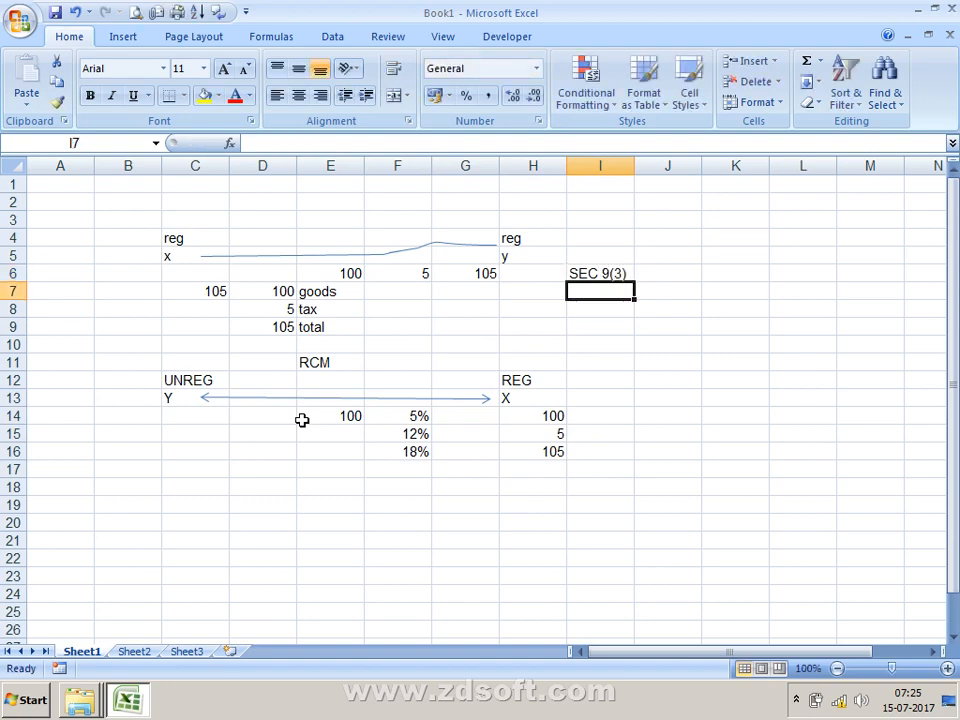
Step: Label the RCM example SEC 9(4) in I13 beside party X
key("Down")
key("Down")
key("Down")
key("Down")
key("Down")
key("Down")
type("S")
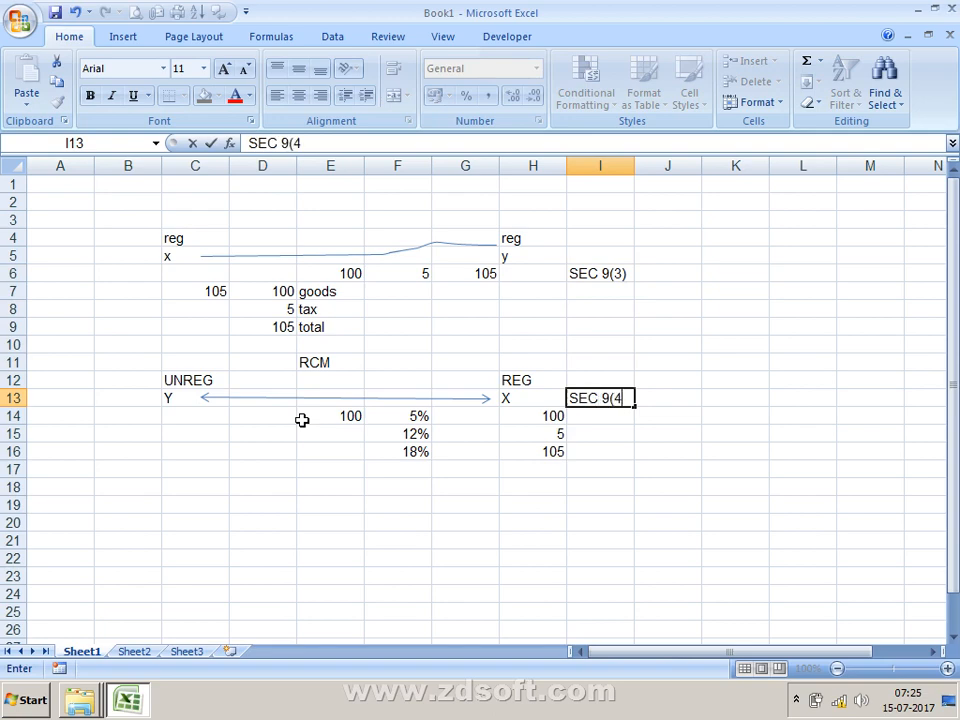
type("EC 9(4)")
key("Return")
key("Up")
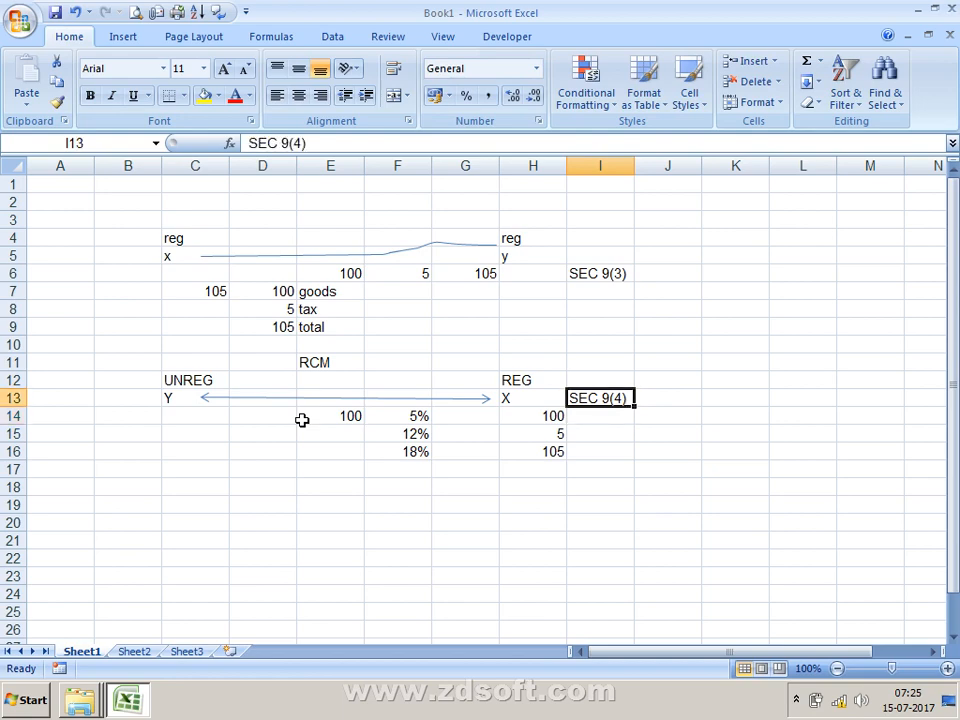
Step: Compare the registered sale example with the RCM example along columns H and I
key("Left")
key("Up")
key("Up")
key("Up")
key("Up")
key("Up")
key("Up")
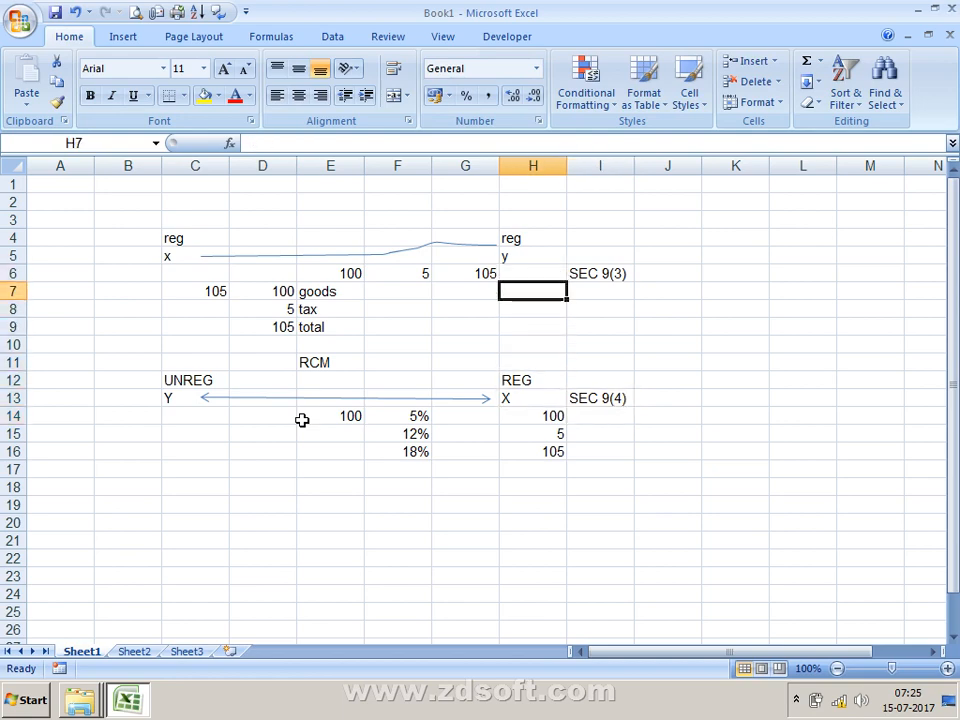
key("Down")
key("Down")
key("Down")
key("Down")
key("Down")
key("Down")
key("Down")
key("Right")
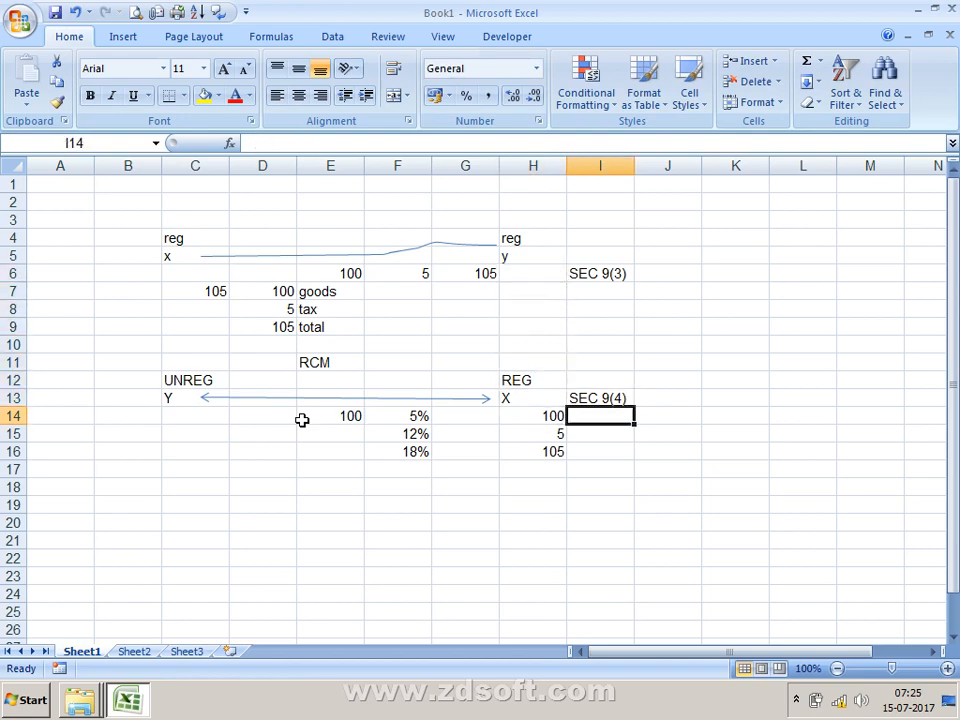
Step: Examine the RCM example's parties, goods amount and the tax rates in F14:F16
key("Right")
key("Up")
key("Up")
key("Left")
key("Left")
key("Left")
key("Left")
key("Left")
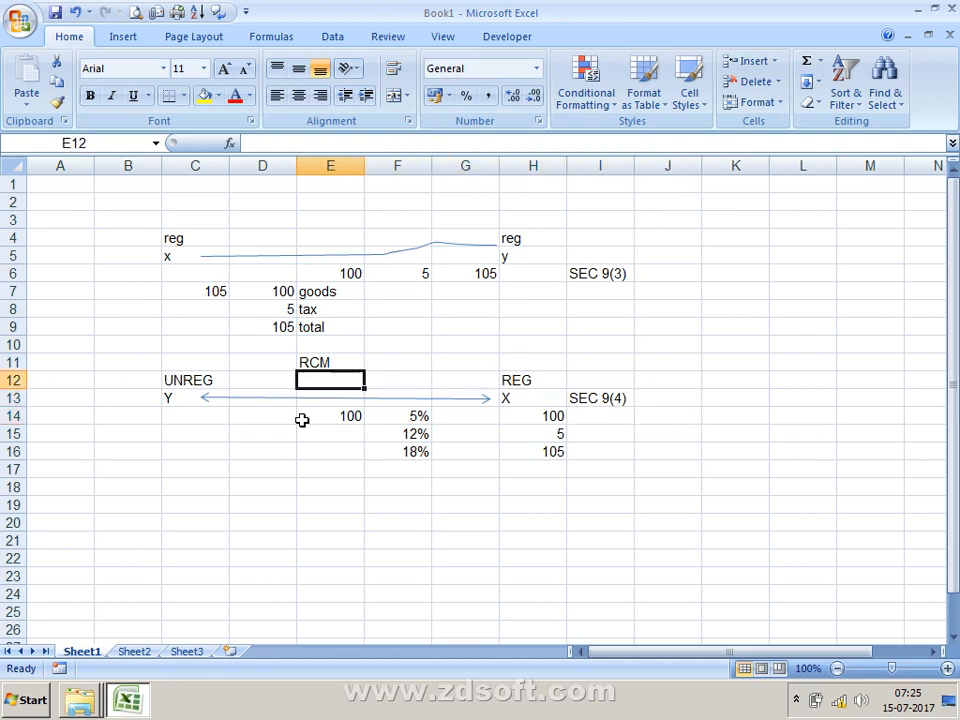
key("Left")
key("Down")
key("Down")
key("Right")
key("Right")
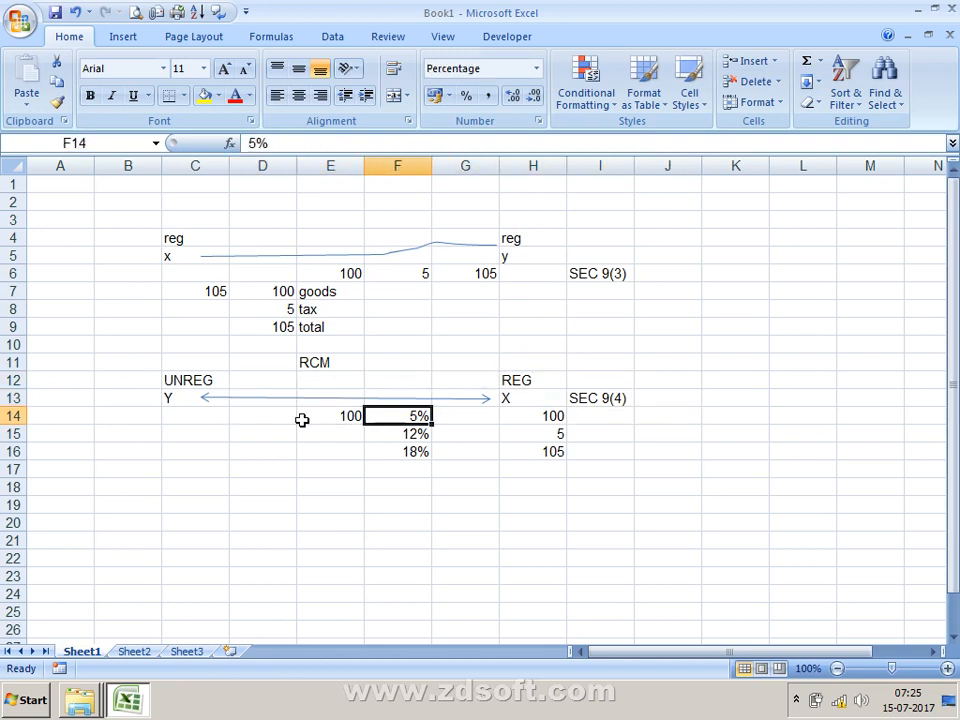
key("Down")
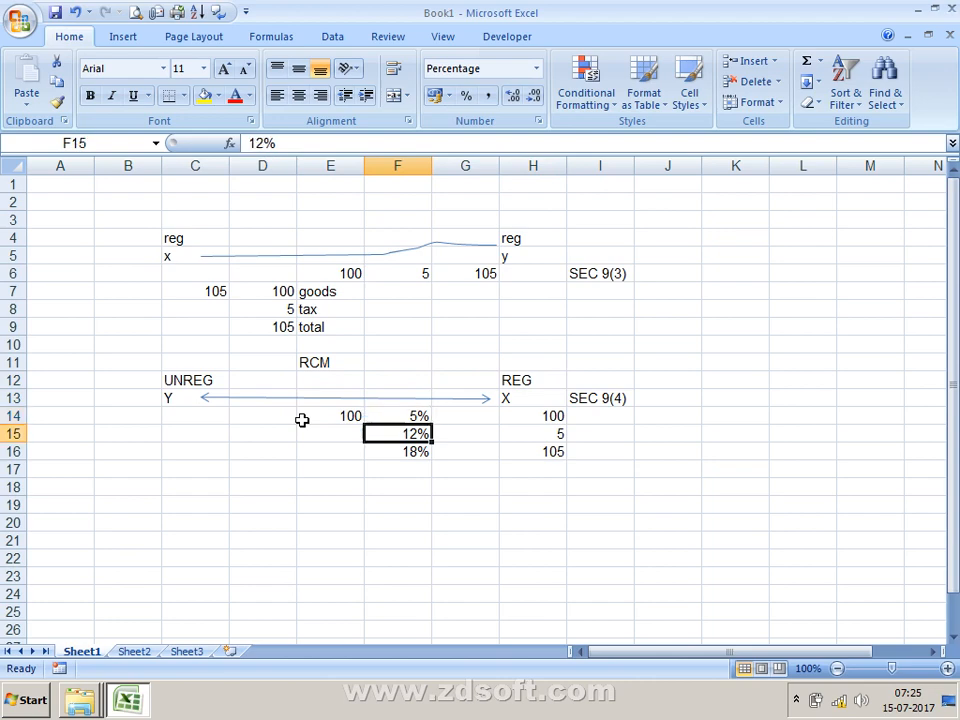
key("Down")
key("Down")
key("Down")
key("Down")
key("Down")
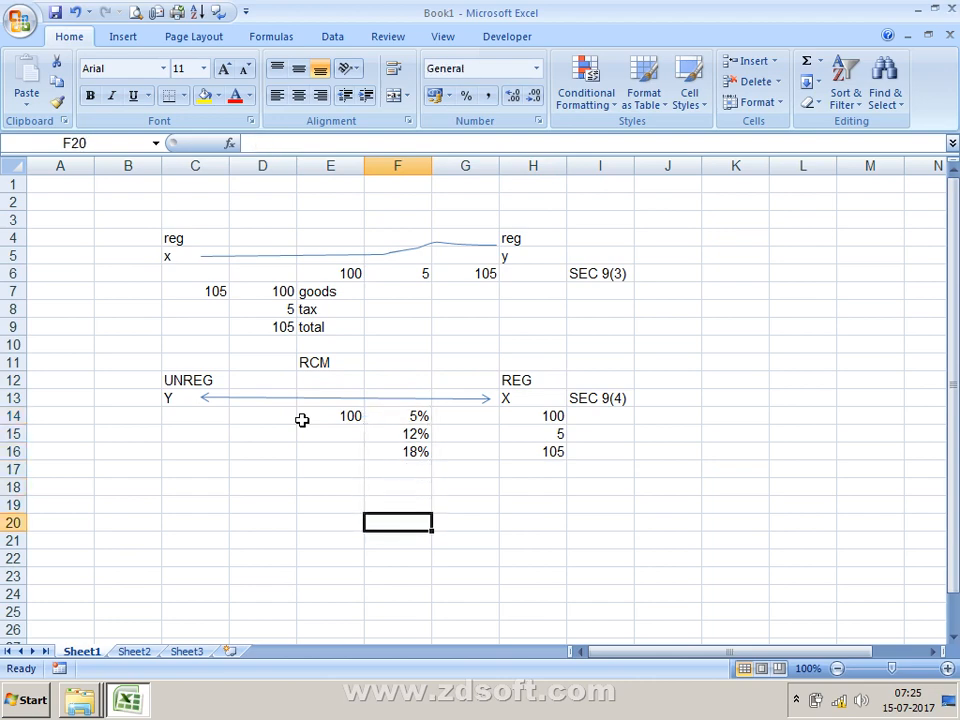
Step: Trace the RCM transaction from unregistered party Y across row 14 to registered party X's amount
key("Up")
key("Up")
key("Up")
key("Up")
key("Up")
key("Up")
key("Up")
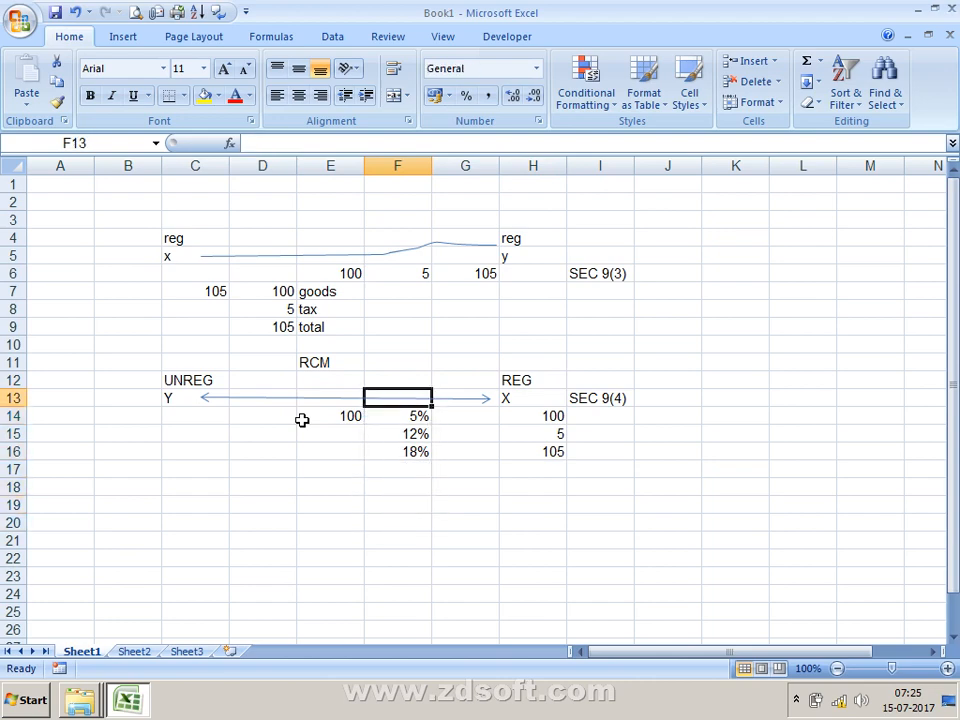
key("Left")
key("Left")
key("Left")
key("Up")
key("Right")
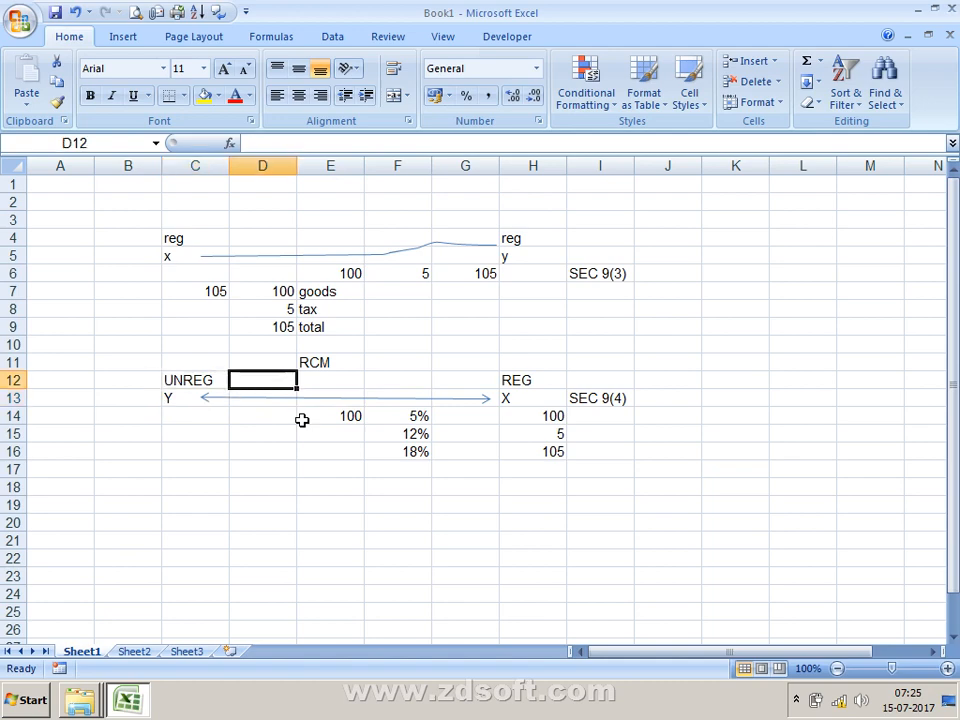
key("Down")
key("Down")
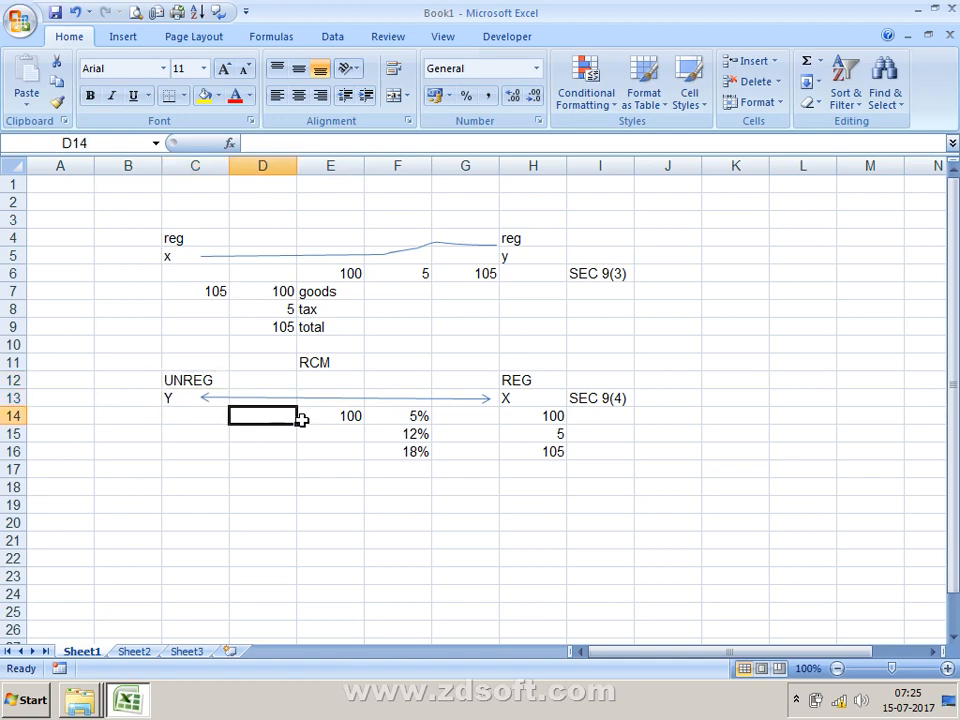
key("Right")
key("Right")
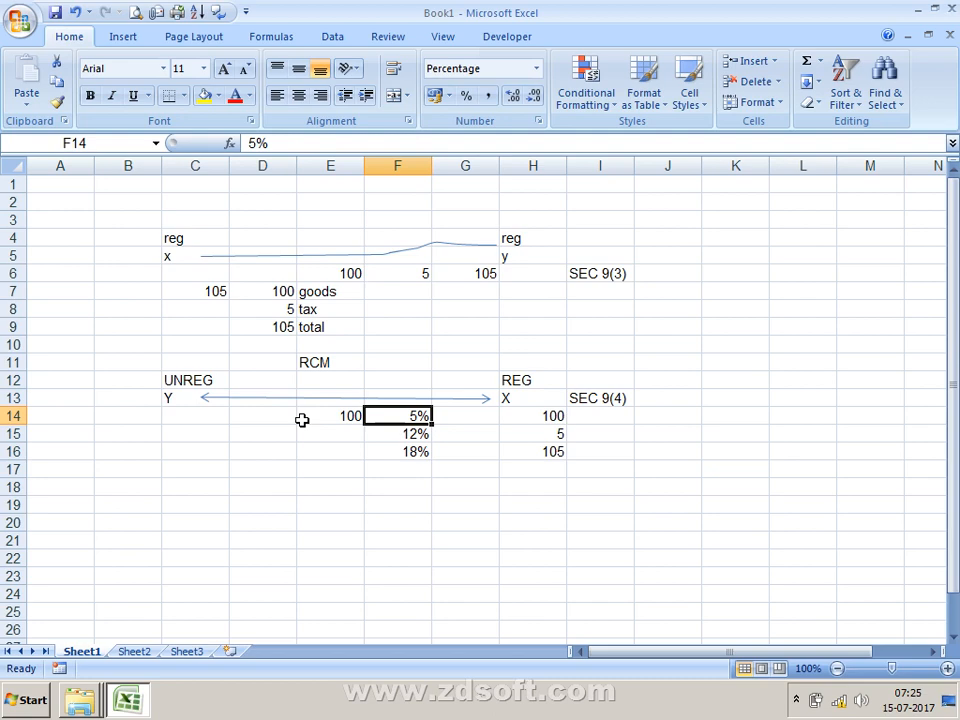
key("Right")
key("Right")
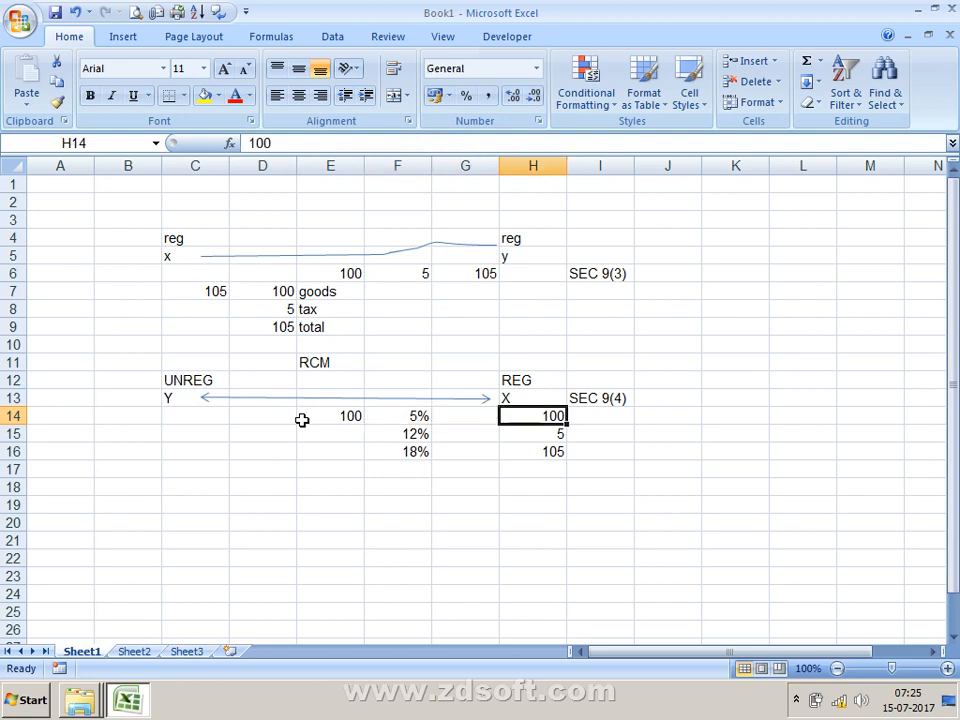
Step: Enter the section reference SEC 46 in I18 below the RCM example
key("Down")
key("Down")
key("Down")
key("Down")
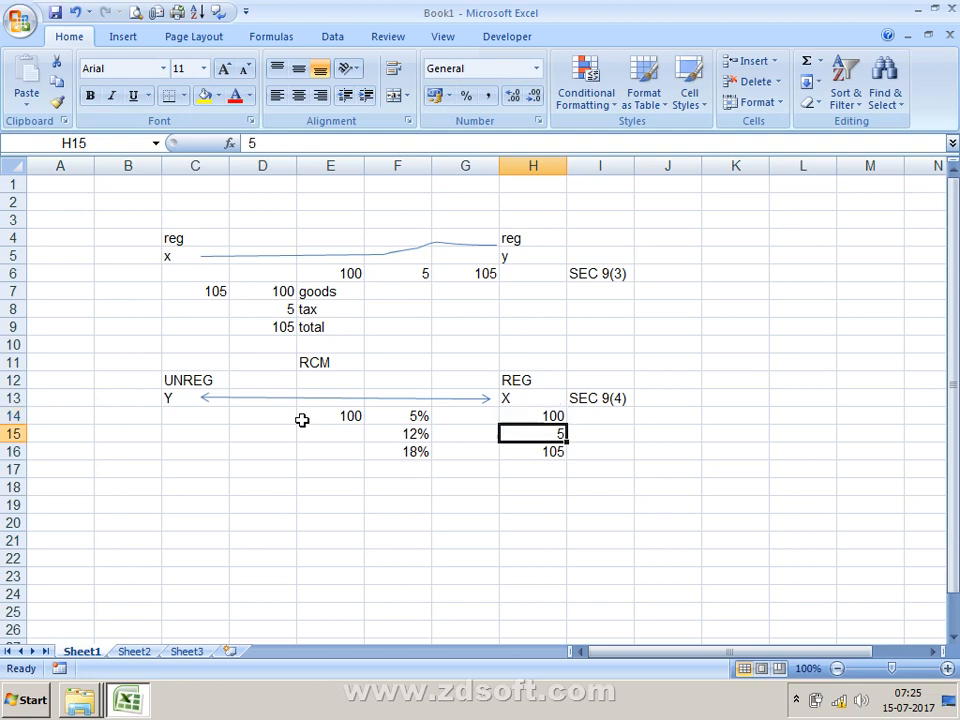
key("Right")
type("SEC 46")
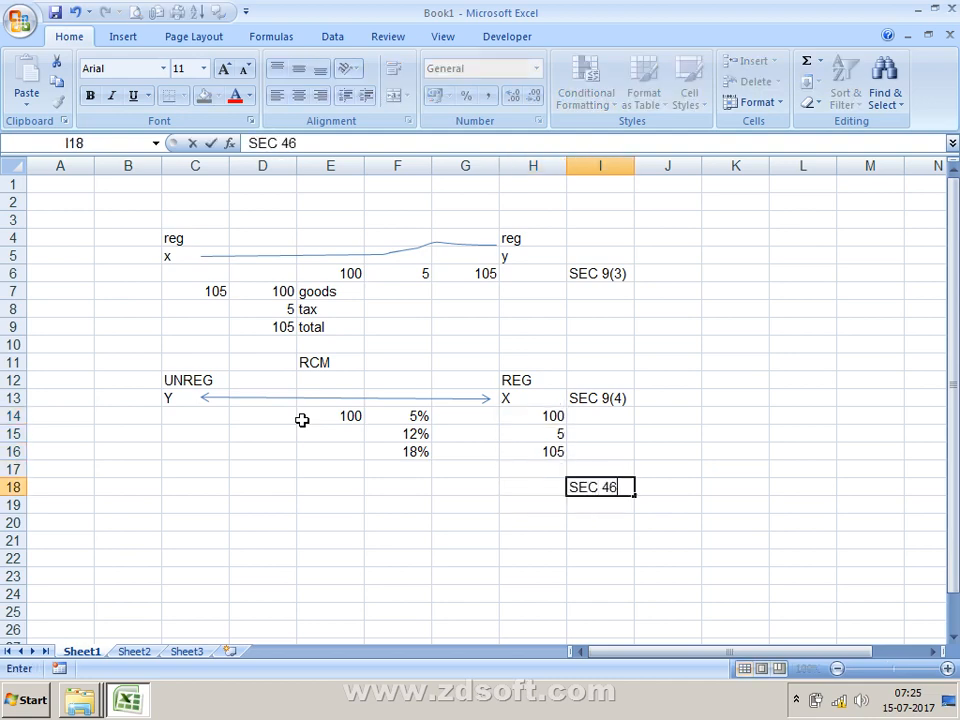
key("Return")
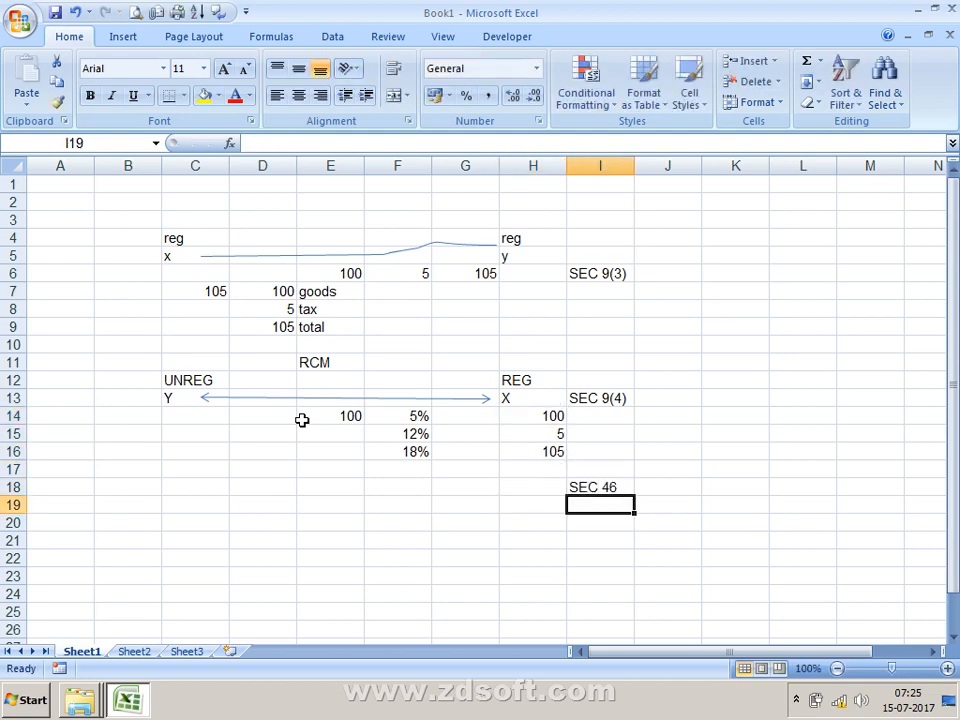
Step: Enter the row label 1 DAY in E19 below the RCM example
key("Left")
key("Left")
key("Left")
key("Left")
type("1")
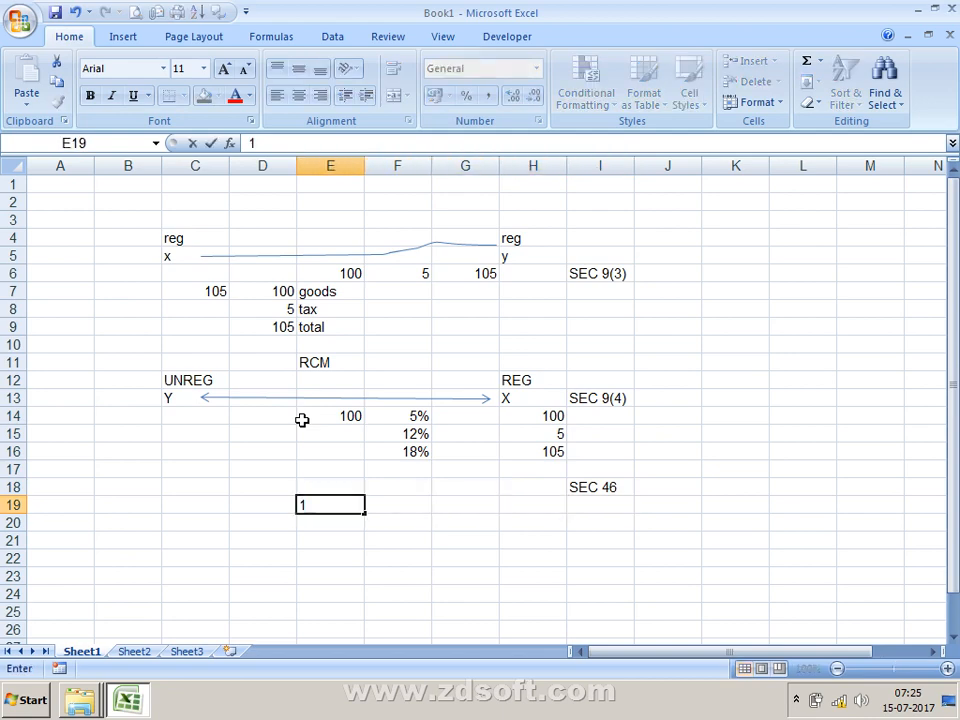
type(" DAY")
key("Return")
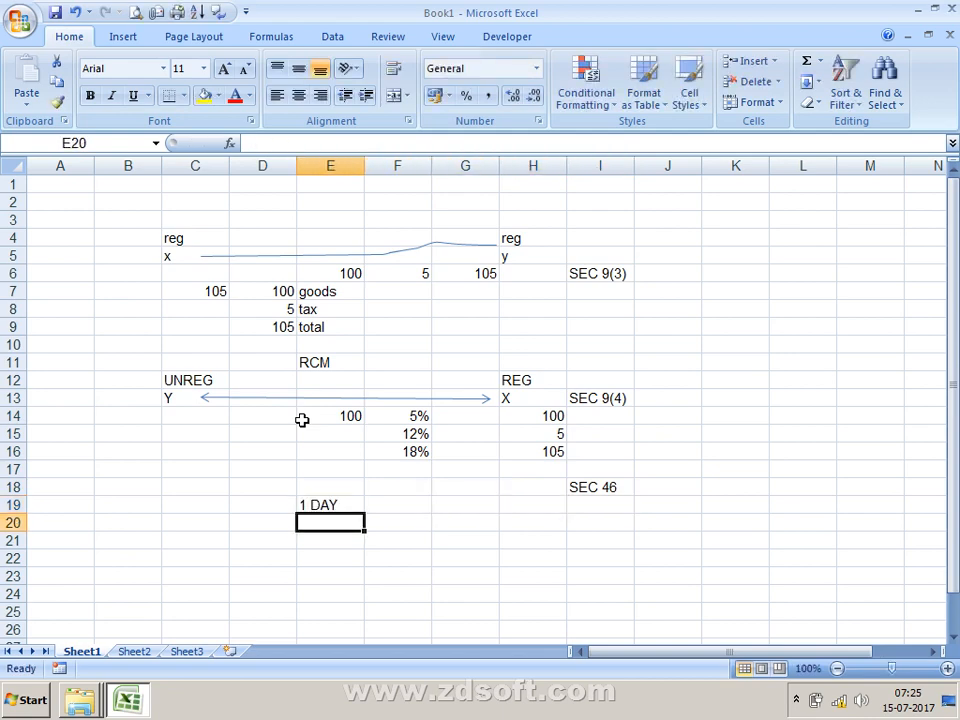
Step: Enter the heading AMOUNT in F18 and the value 5000 in F19 for day 1
key("Up")
key("Right")
key("Up")
type("A")
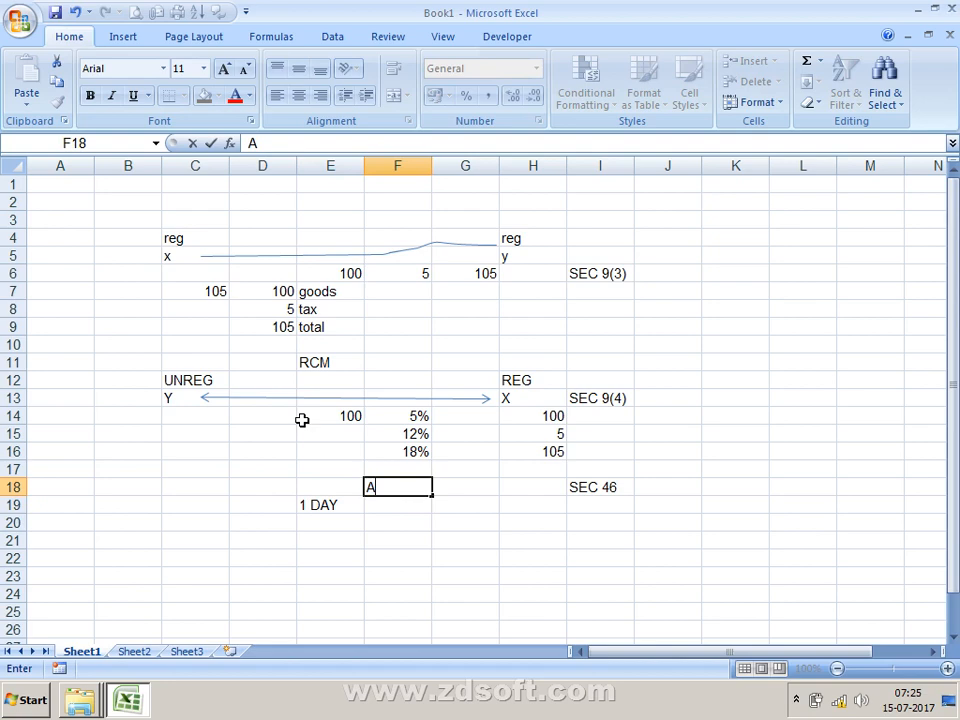
type("MOUNT")
key("Return")
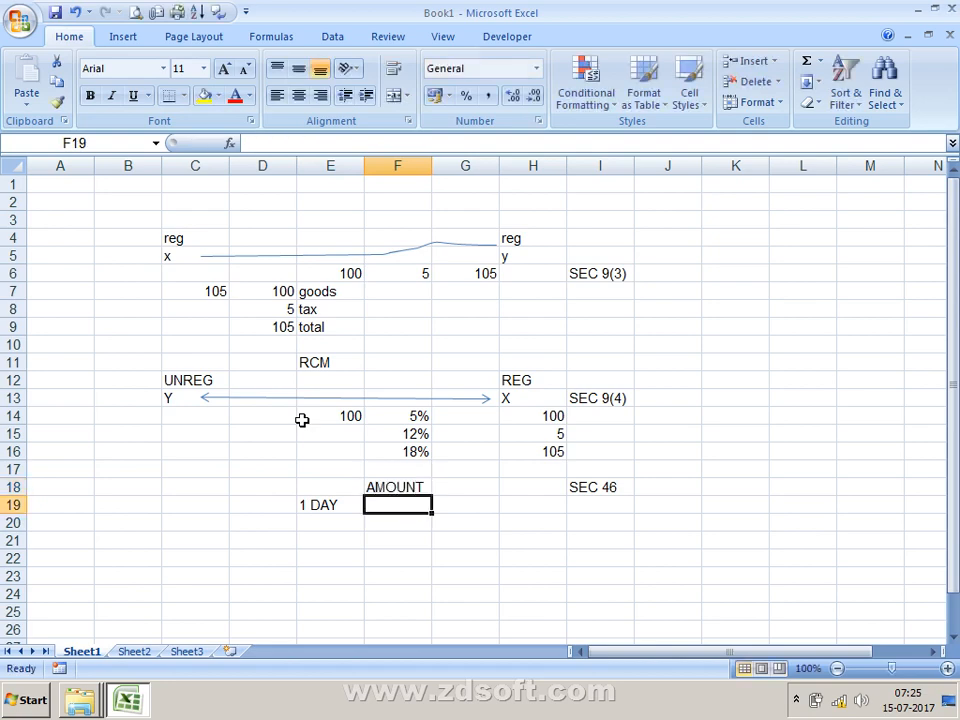
type("5000")
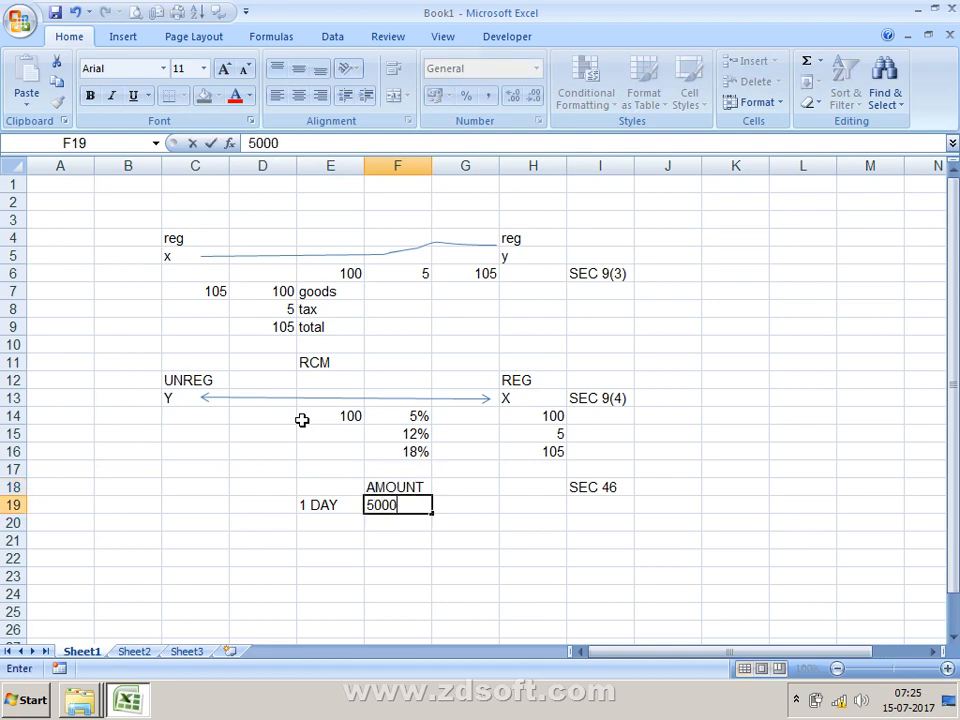
key("Right")
Step: Mark the day 1 amount as RCM in G19
type("ECM")
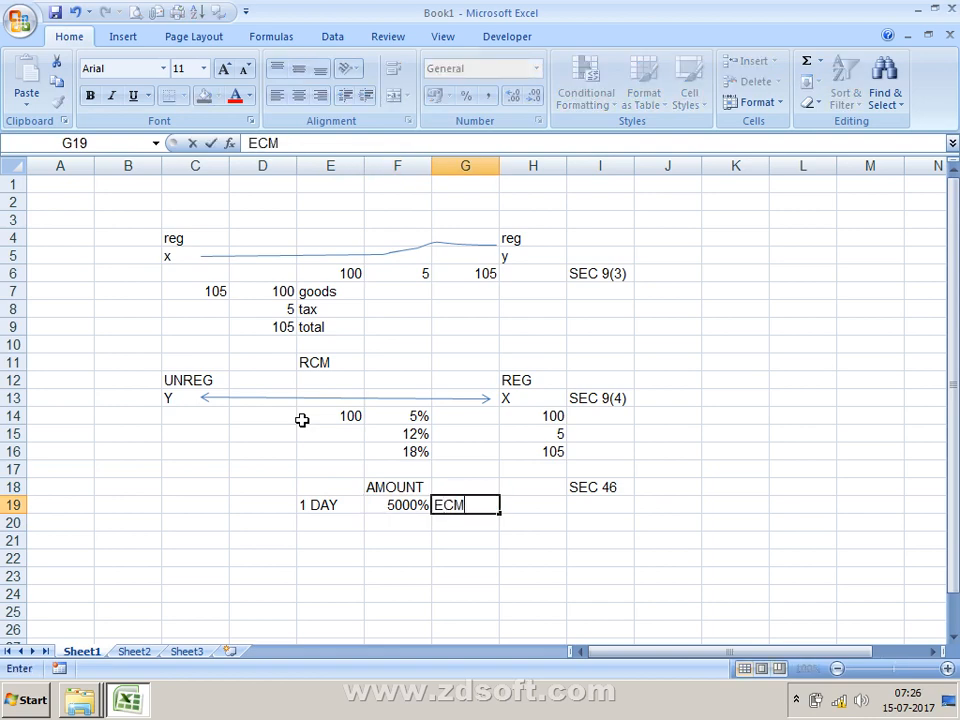
key("Return")
key("Up")
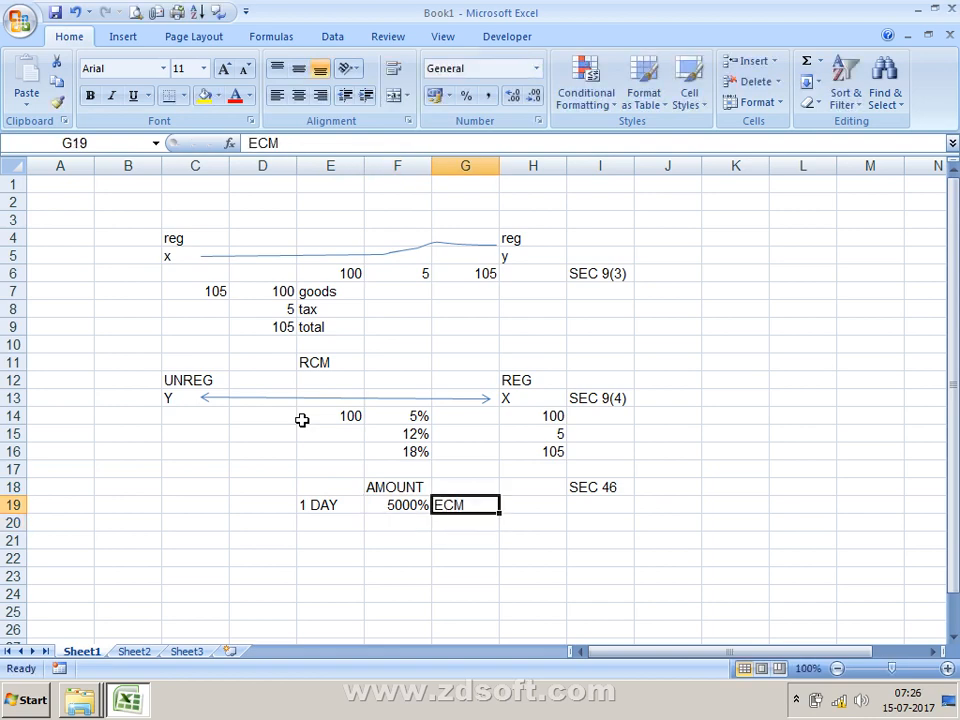
type("RCM")
key("Return")
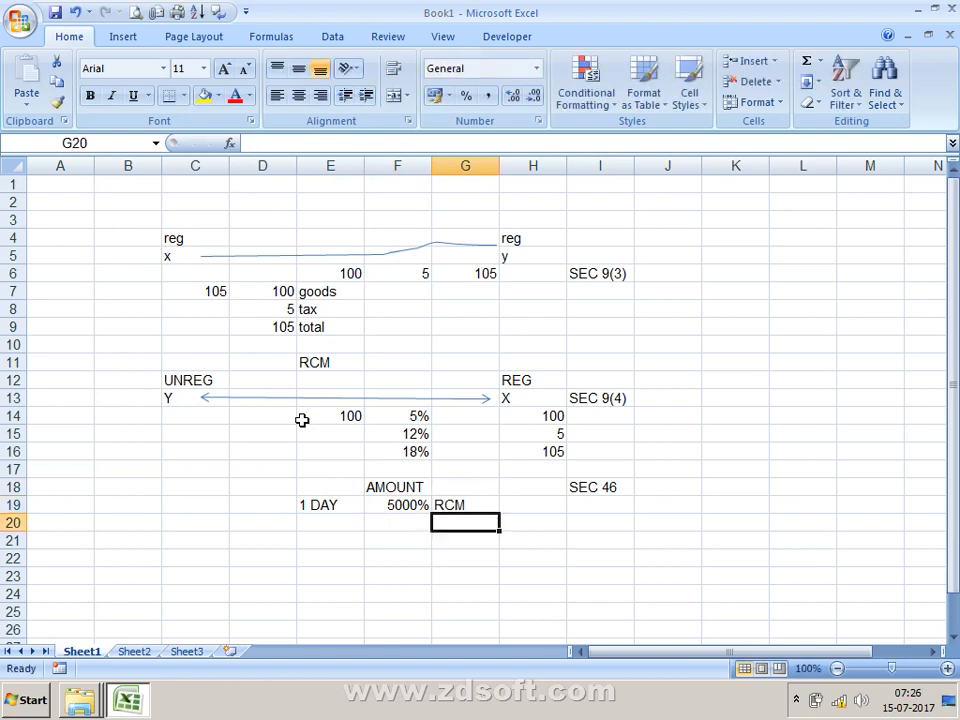
Step: Enter the row label 2 DAY in E20 and the value 6000 in F20 for day 2
key("Left")
key("Left")
type("2 DAY")
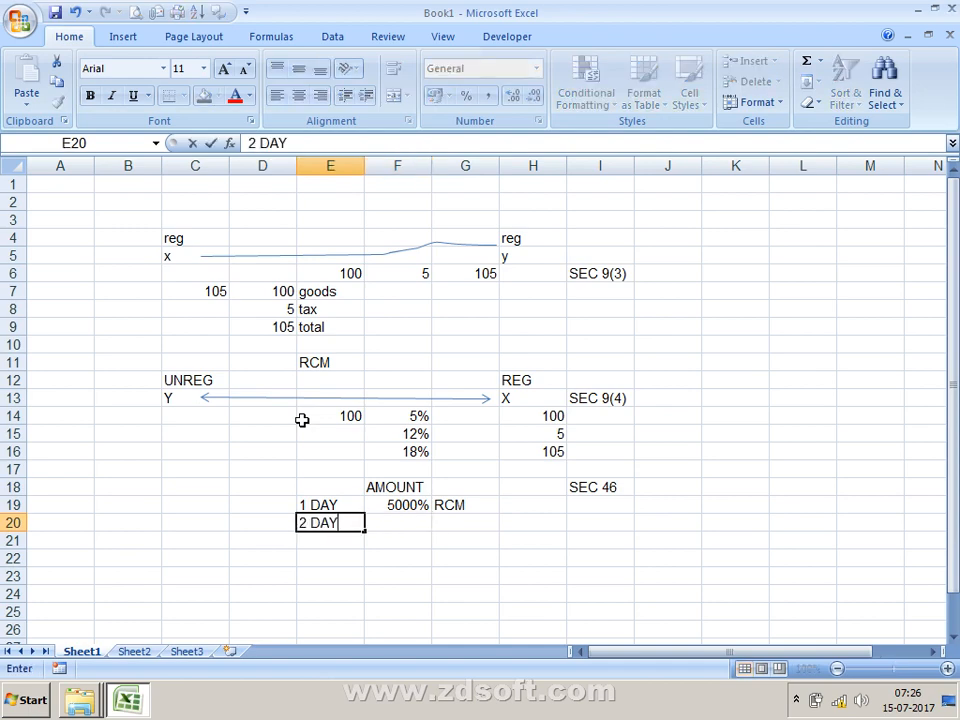
key("Return")
key("Up")
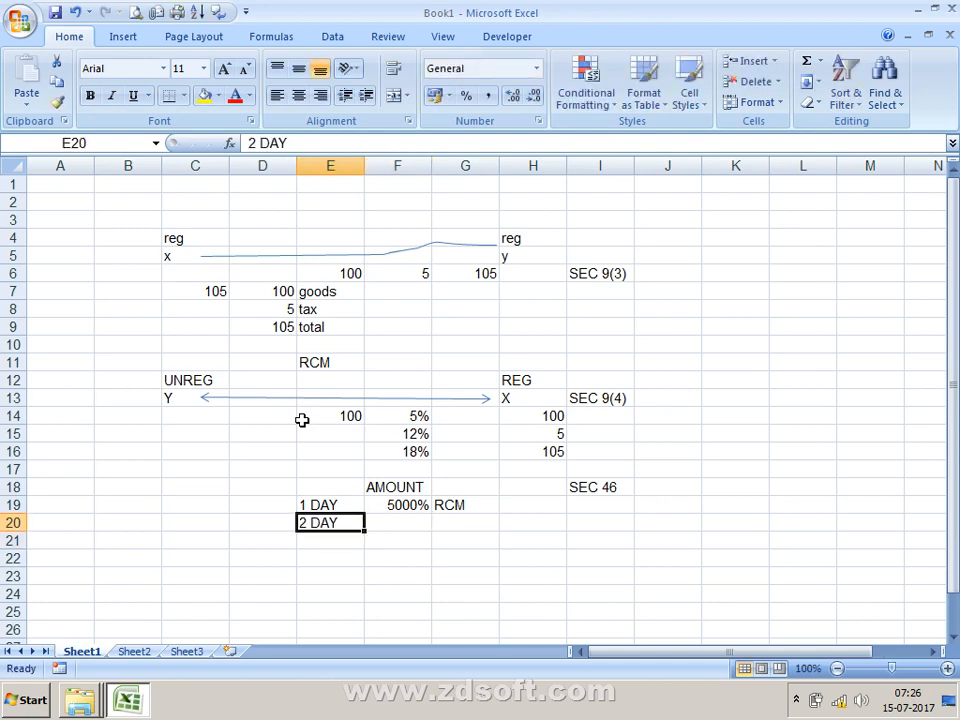
key("Right")
type("6000")
key("Return")
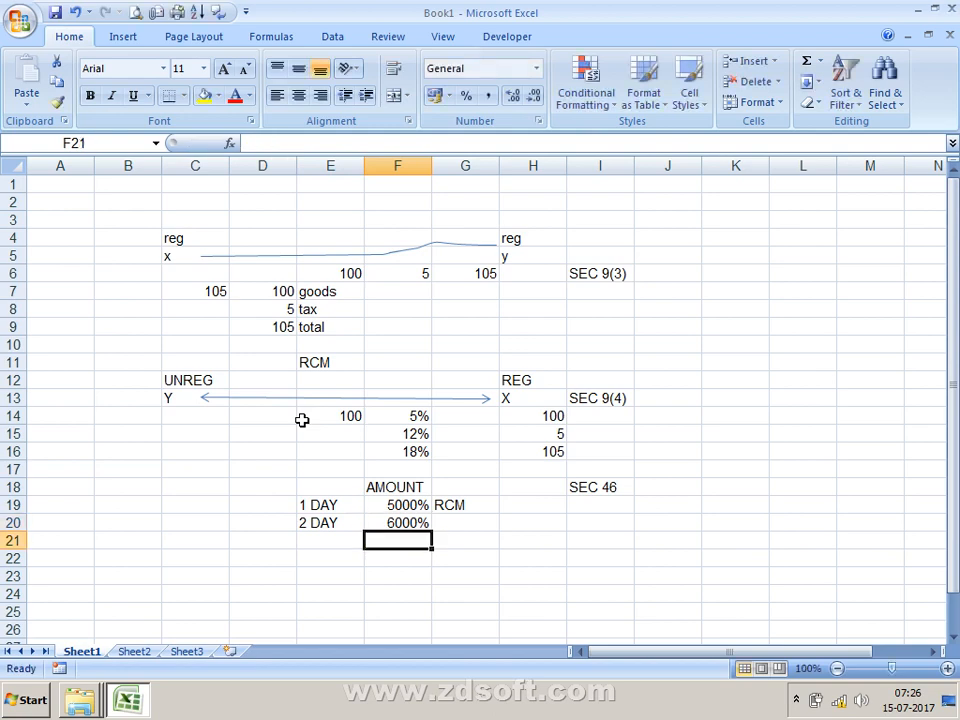
Step: Mark the day 2 amount as RCM in G20
key("Up")
key("Right")
type("RCM")
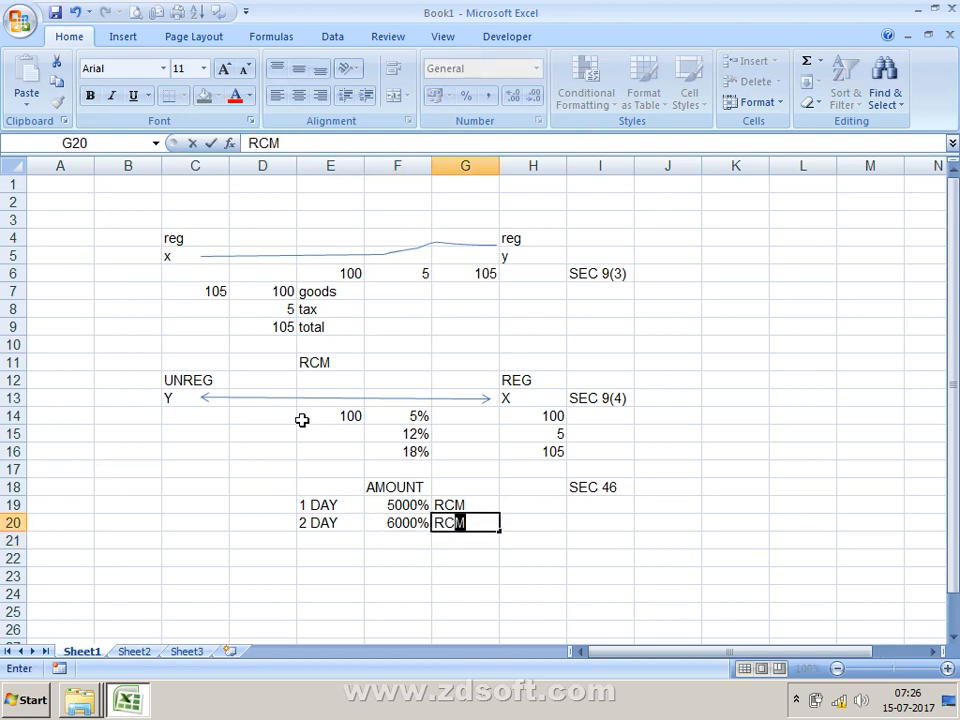
key("Return")
key("Up")
key("Left")
key("Left")
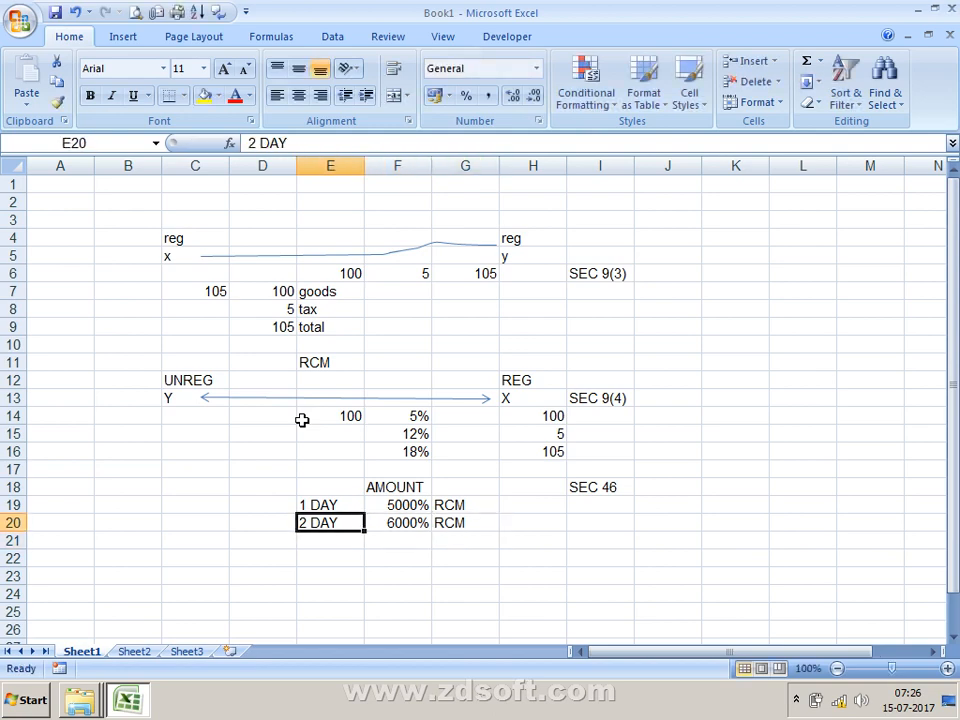
Step: Review the upper example of a sale from registered party x to registered party y
key("Left")
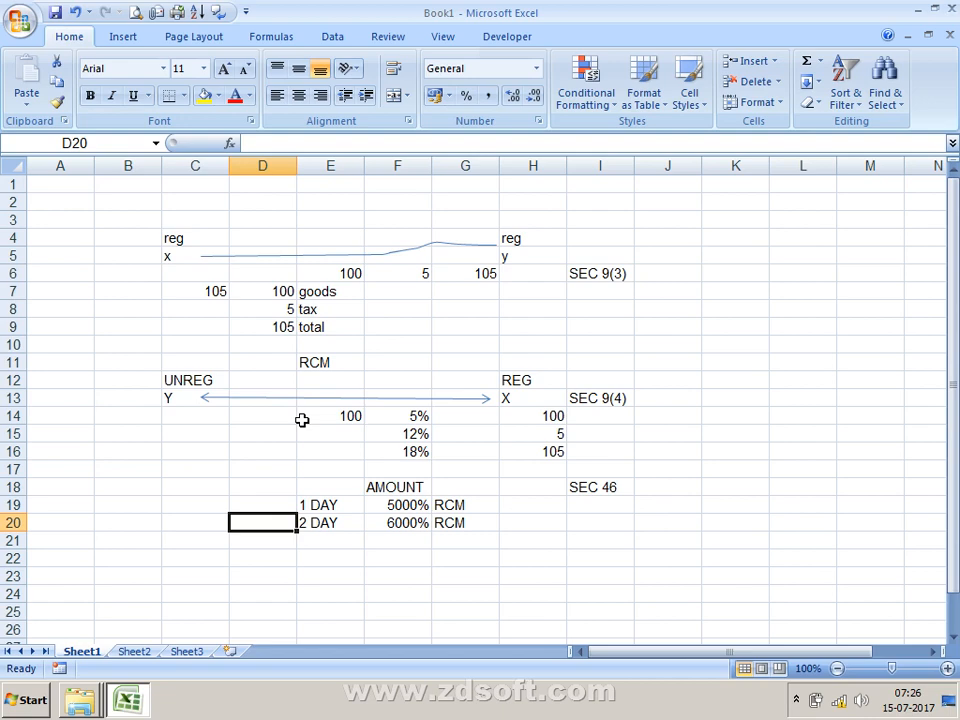
key("Up")
key("Up")
key("Up")
key("Up")
key("Up")
key("Up")
key("Up")
key("Up")
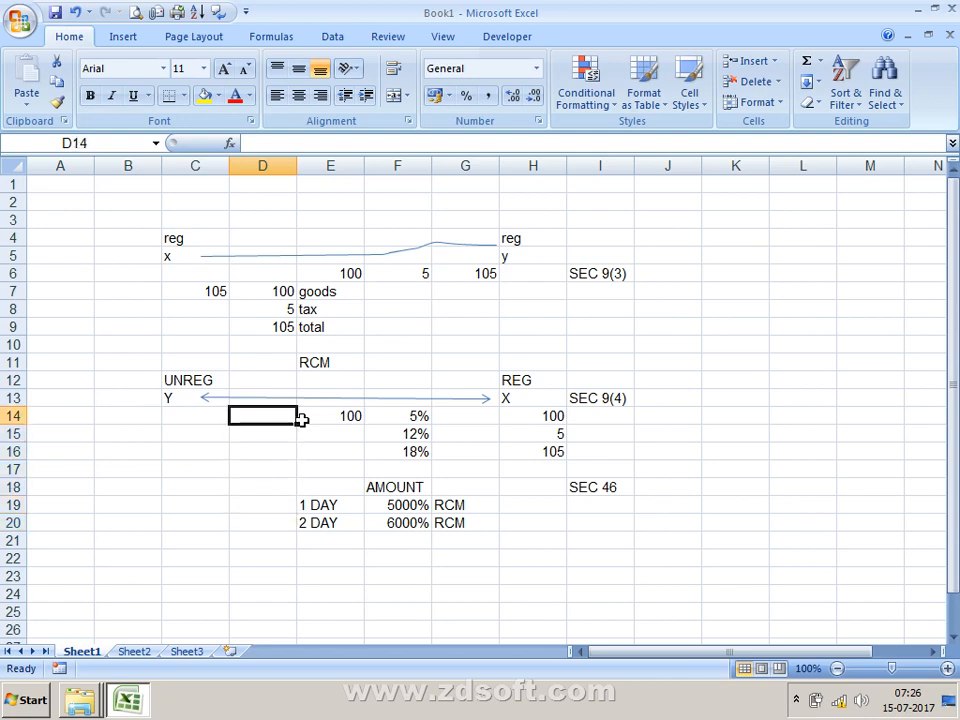
key("Up")
key("Up")
key("Up")
key("Up")
key("Up")
key("Up")
key("Up")
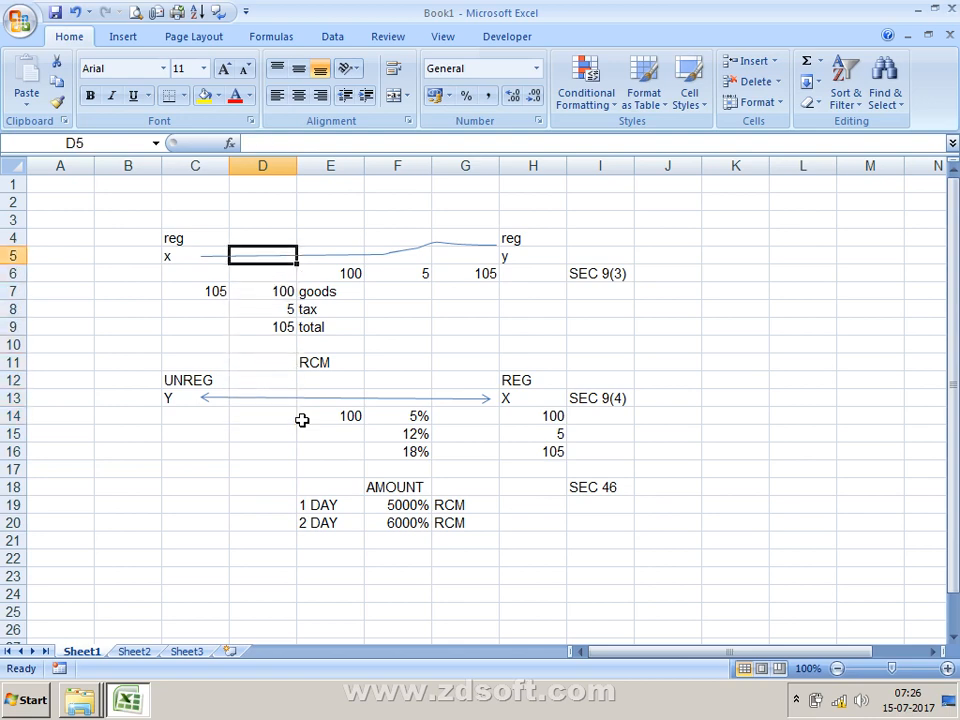
key("Left")
key("Right")
key("Right")
key("Right")
key("Right")
key("Right")
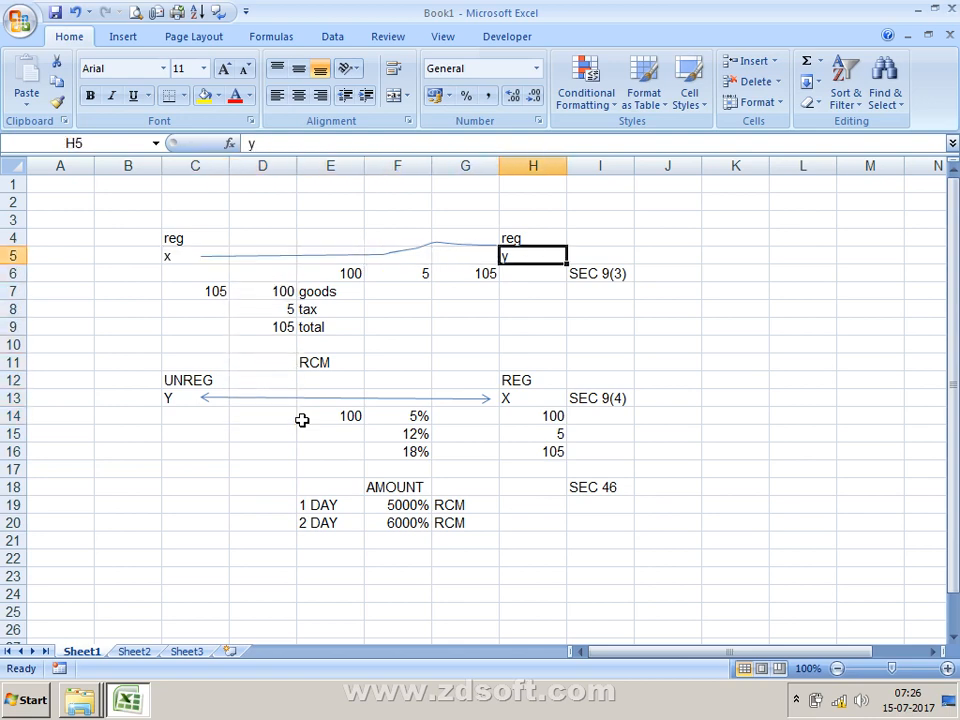
Step: Review the RCM example from unregistered party Y to registered party X, including the base amount in row 14
key("Down")
key("Down")
key("Down")
key("Down")
key("Down")
key("Down")
key("Left")
key("Left")
key("Left")
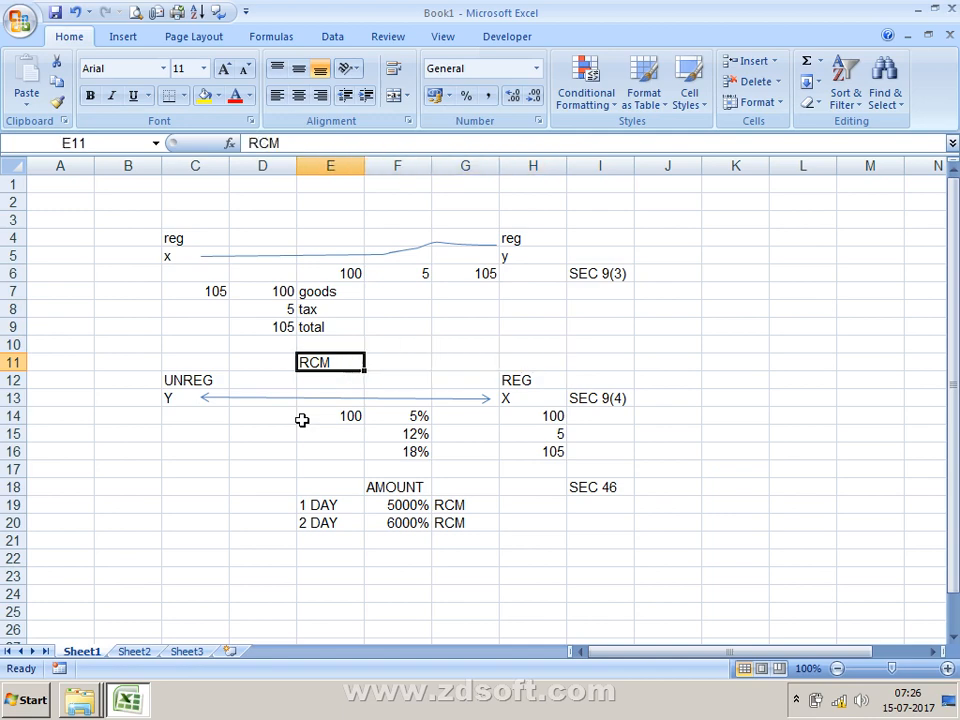
key("Left")
key("Left")
key("Left")
key("Down")
key("Down")
key("Right")
key("Right")
key("Right")
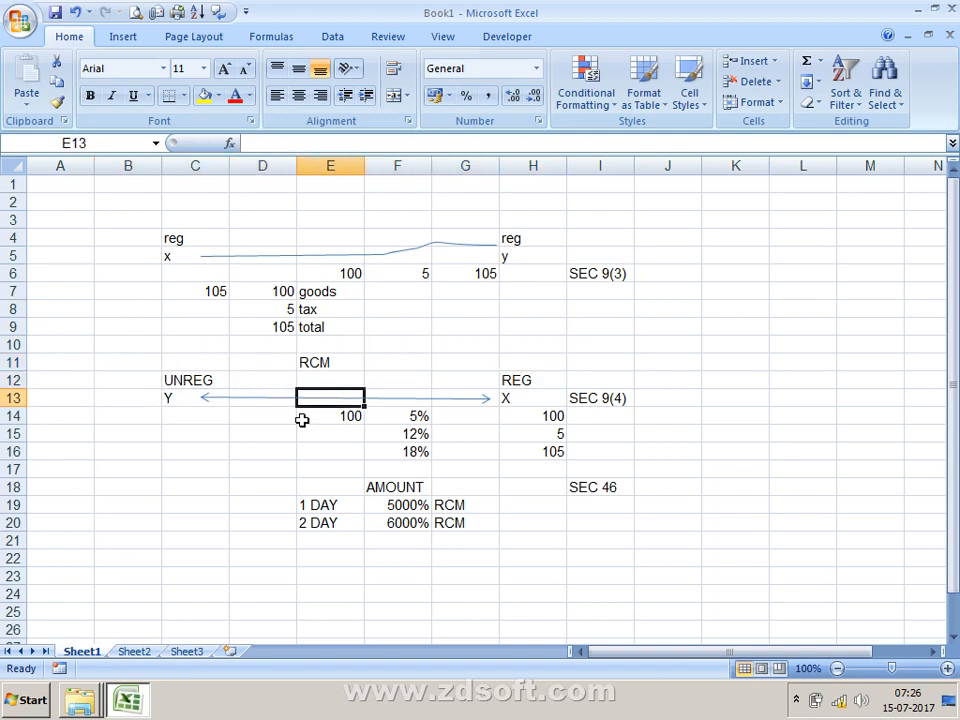
key("Right")
key("Right")
key("Right")
key("Left")
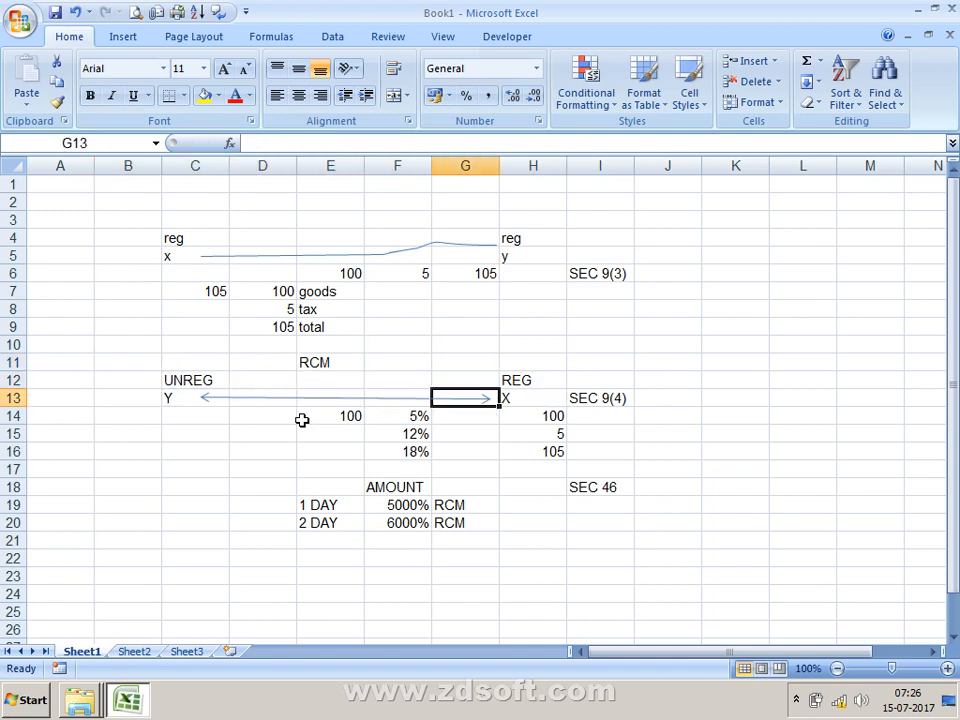
key("Right")
key("Down")
key("Left")
key("Left")
key("Left")
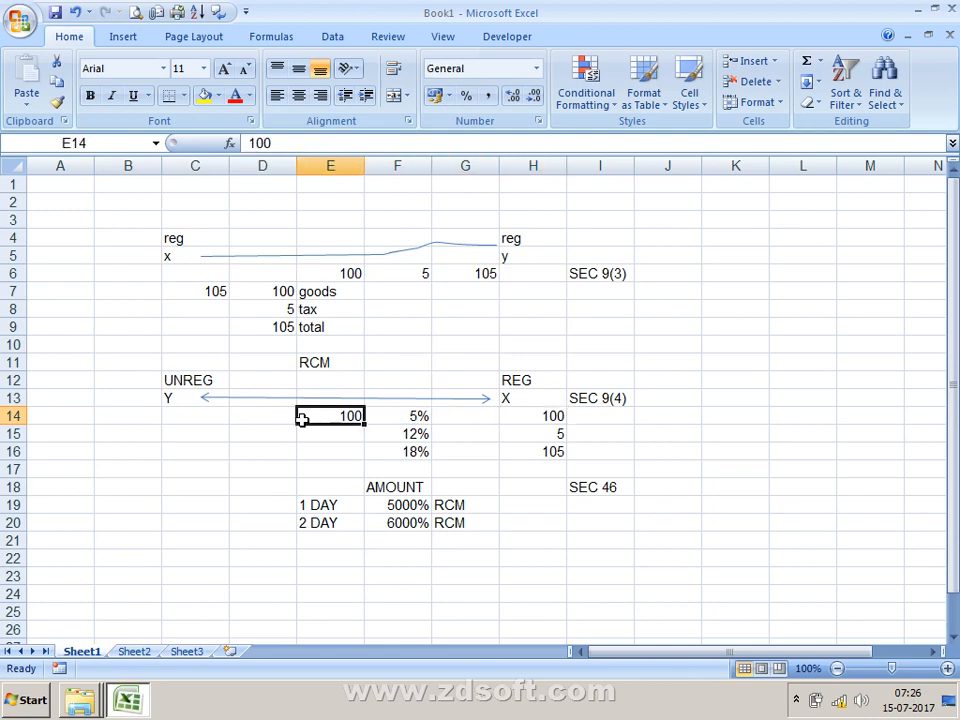
Step: Go back over the goods and tax rows of the registered sale example for comparison
key("Up")
key("Up")
key("Up")
key("Up")
key("Up")
key("Up")
key("Up")
key("Up")
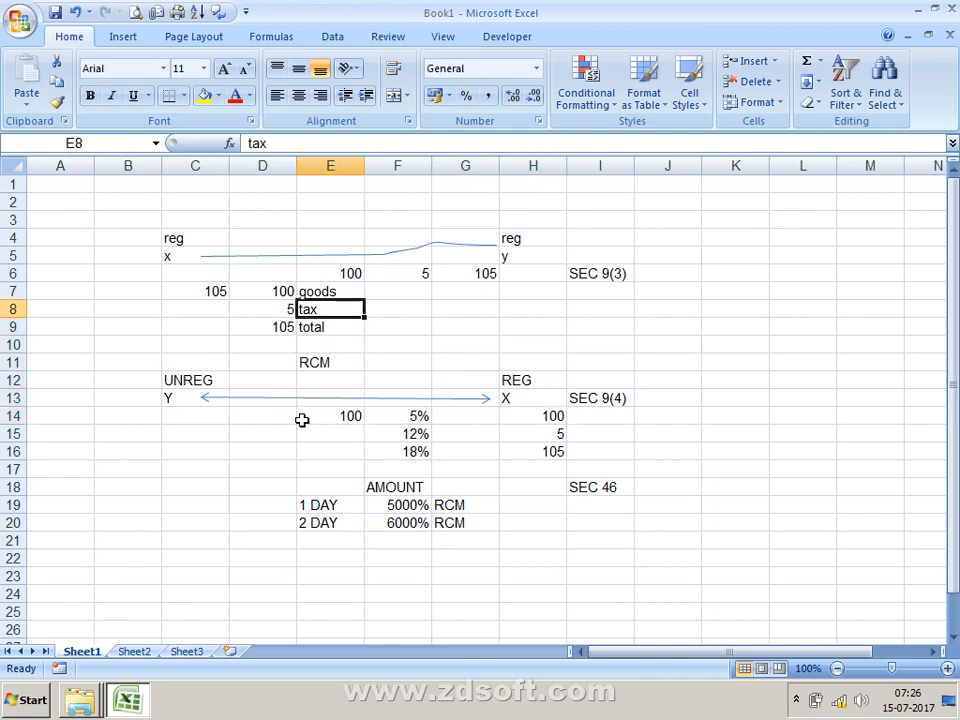
Step: Examine who supplies and who receives in the RCM example, following row 13 from Y to X
key("Down")
key("Down")
key("Down")
key("Down")
key("Down")
key("Down")
key("Down")
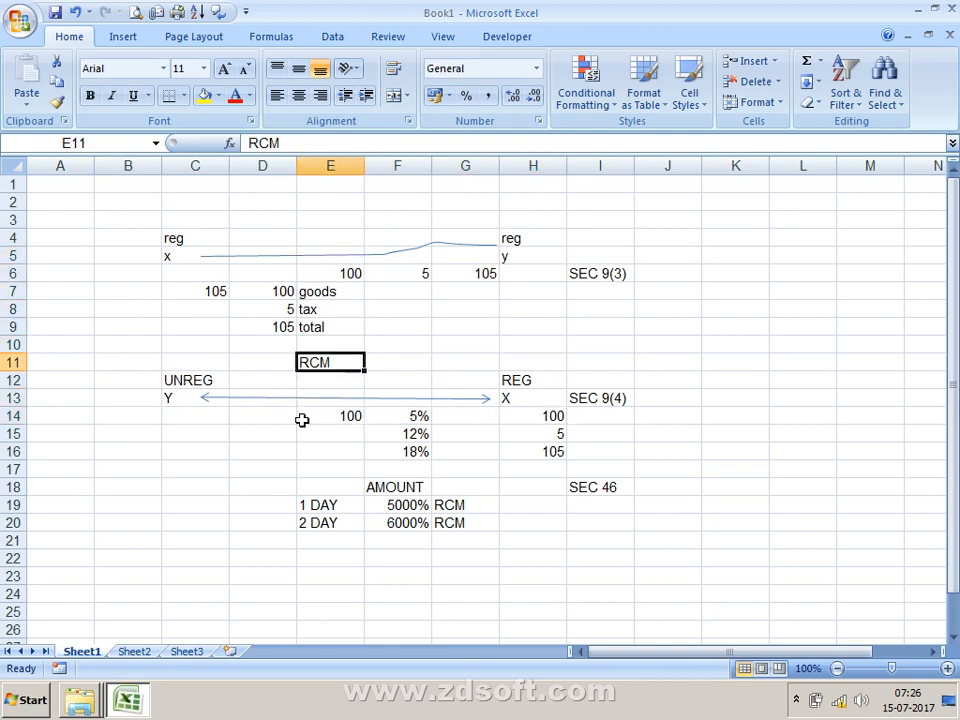
key("Left")
key("Left")
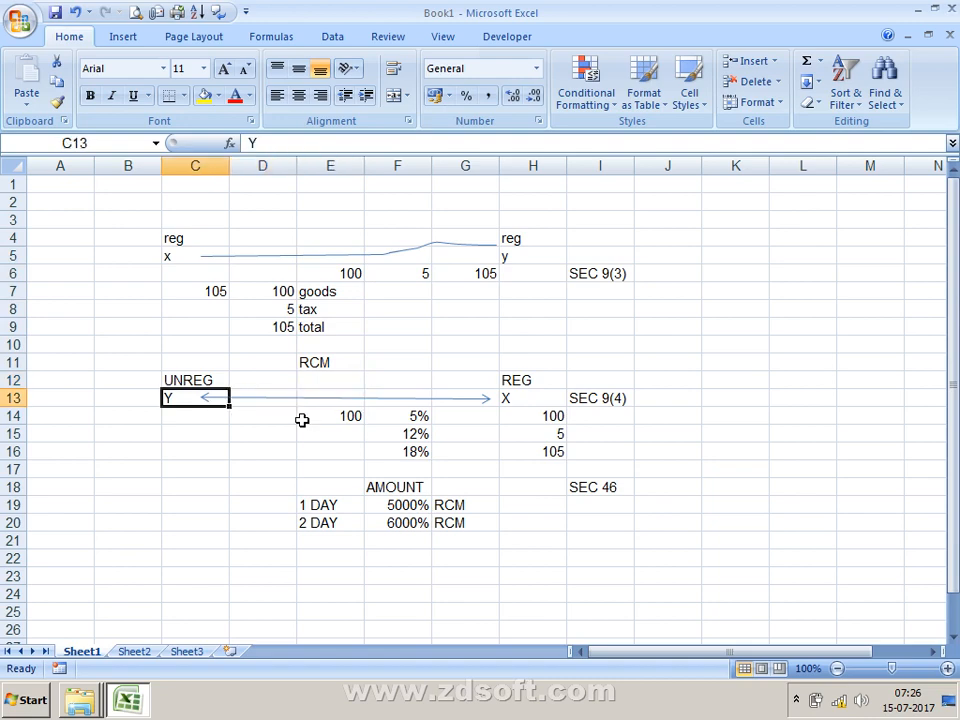
key("Right")
key("Right")
key("Right")
key("Right")
key("Right")
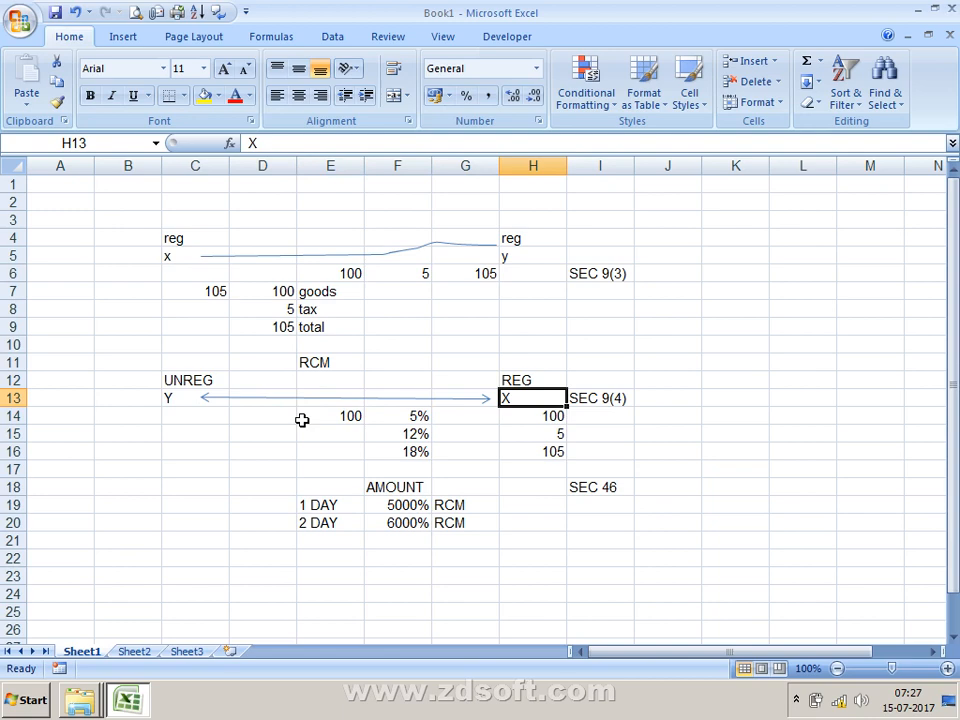
Step: Look over the amounts listed under registered party X in column H, down past the daily RCM rows
key("Down")
key("Down")
key("Down")
key("Down")
key("Down")
key("Down")
key("Down")
key("Down")
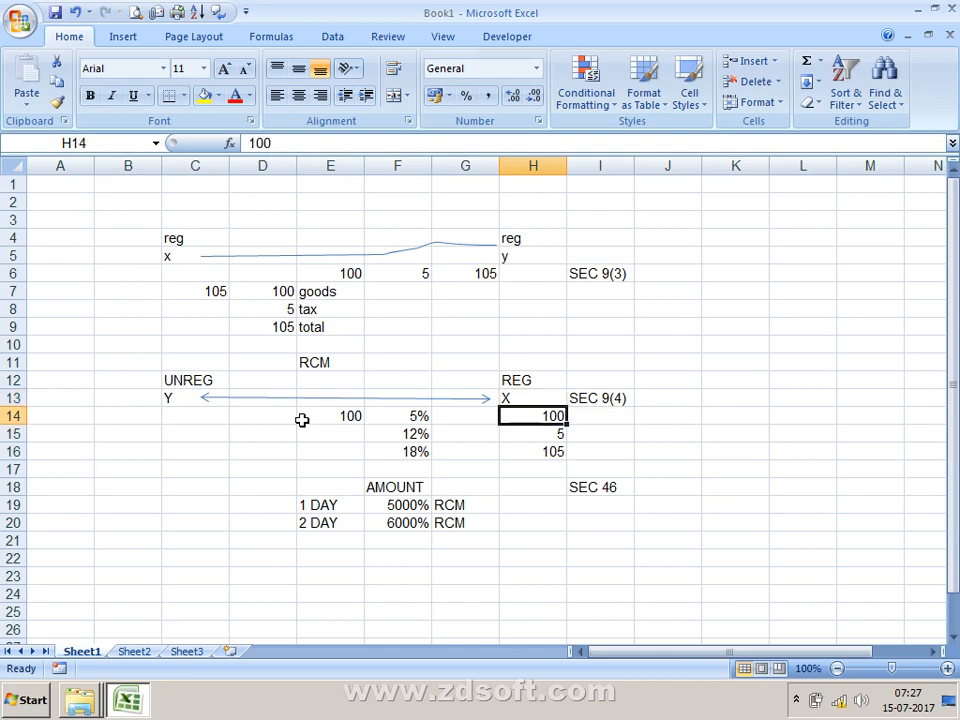
key("Down")
key("Down")
key("Down")
key("Down")
key("Down")
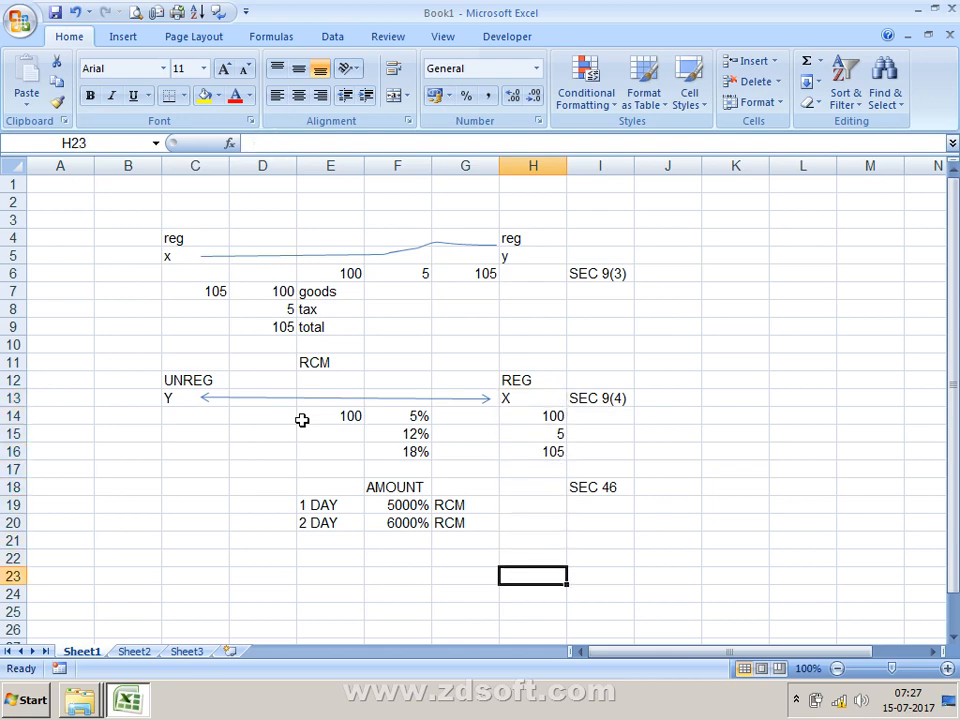
Step: Show the desktop and launch the Busy 17 accounting software
key("super+d")
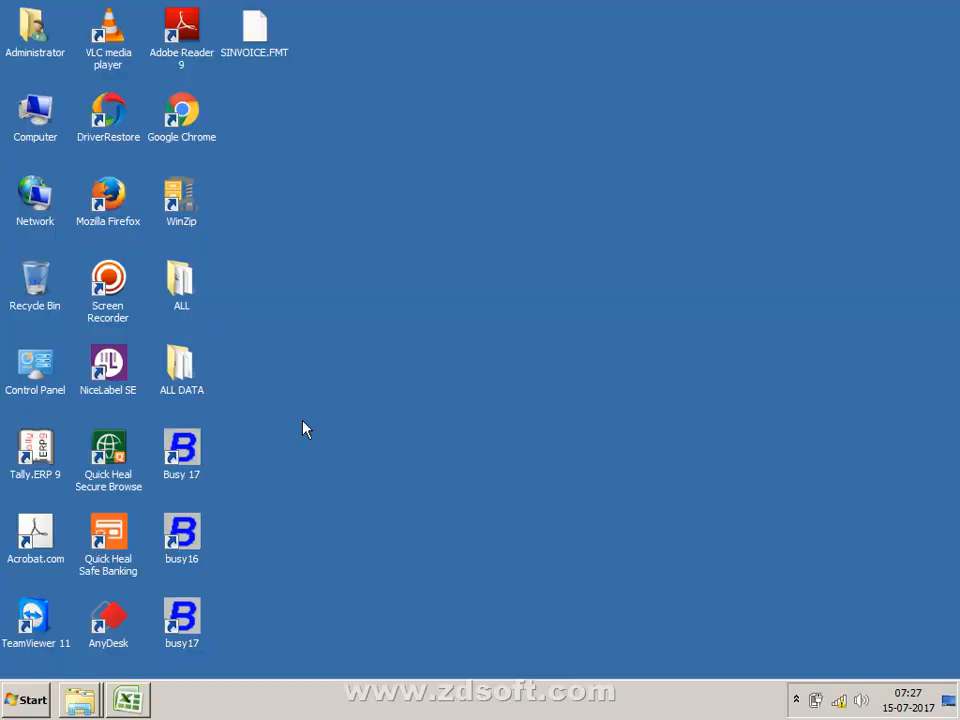
left_click(166, 462)
double_click(168, 461)
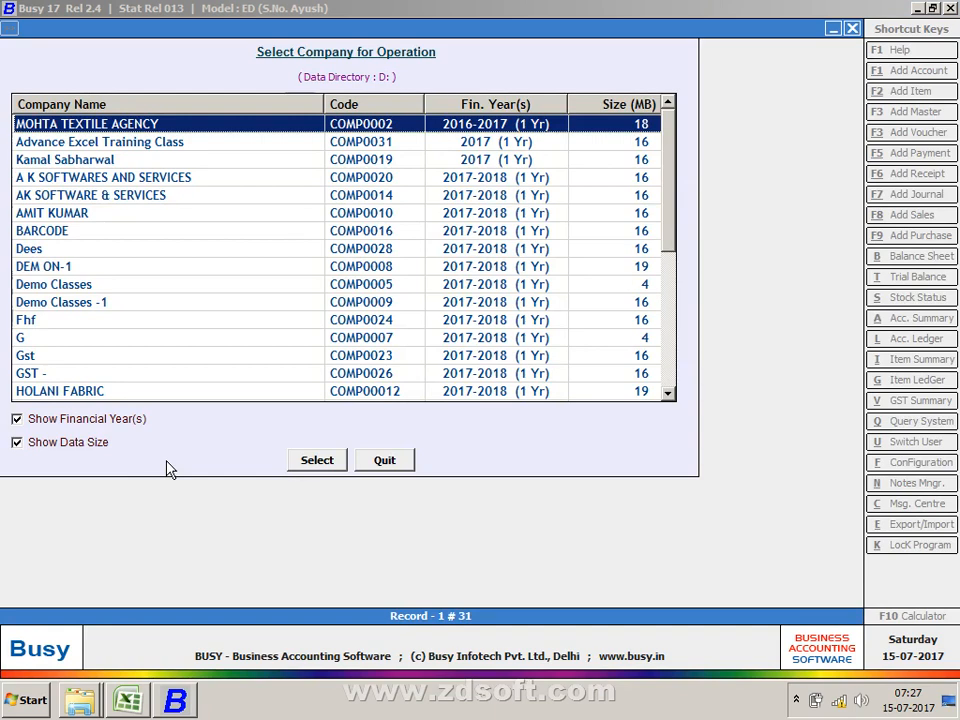
Step: Open the company Sabharwal Traders from the company list and log in with the user name
key("Return")
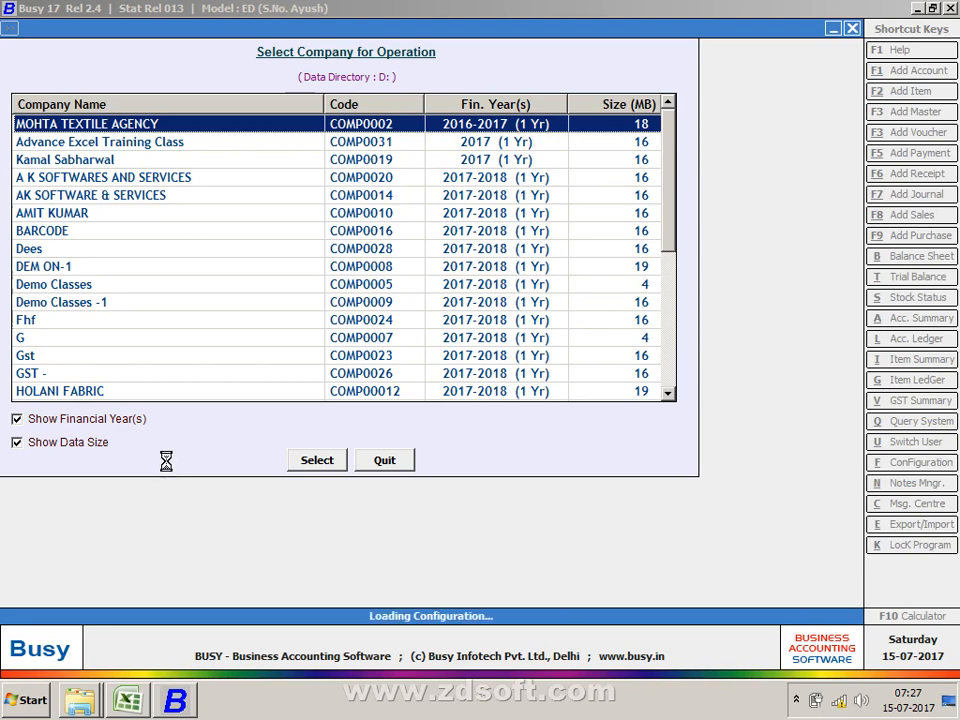
key("Escape")
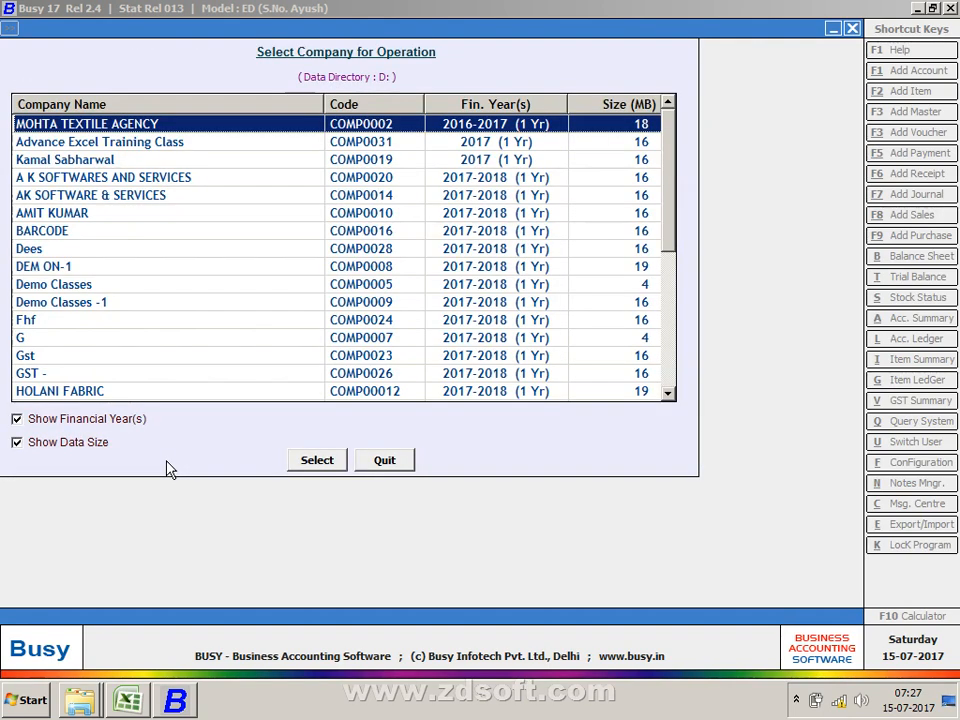
key("s")
key("Return")
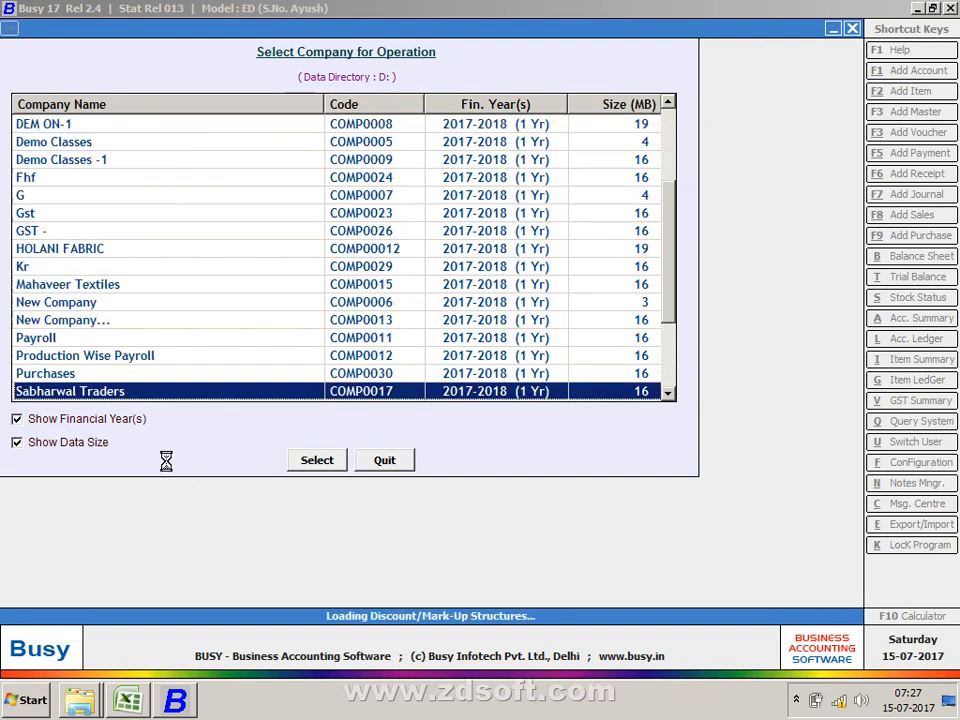
type("s")
key("Return")
key("Return")
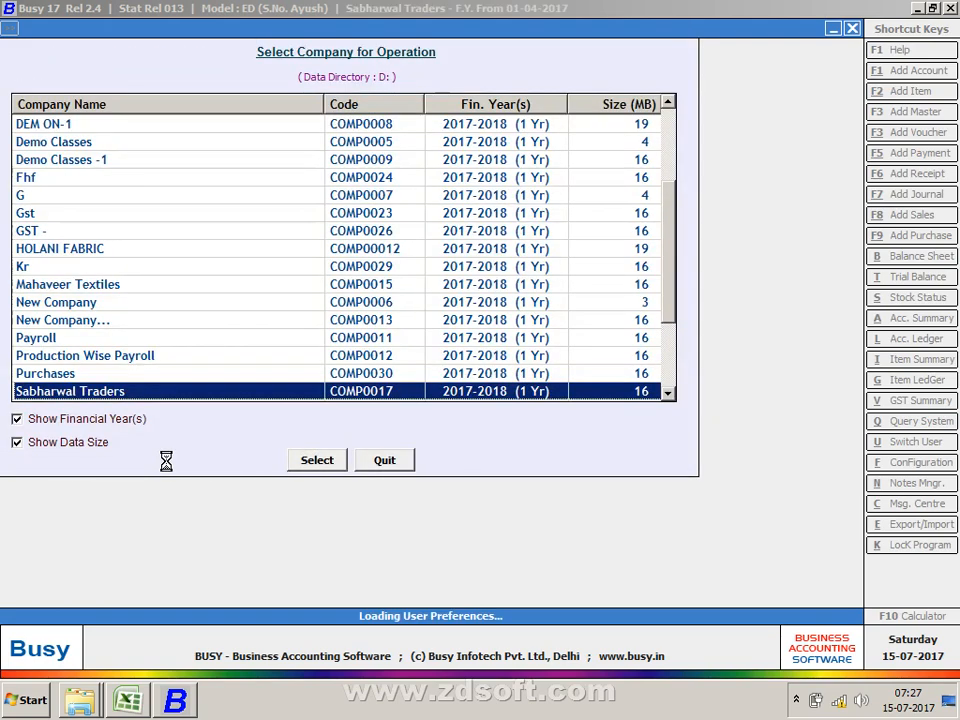
Step: Open the VAT/GST section of the company's Features / Options configuration
key("Right")
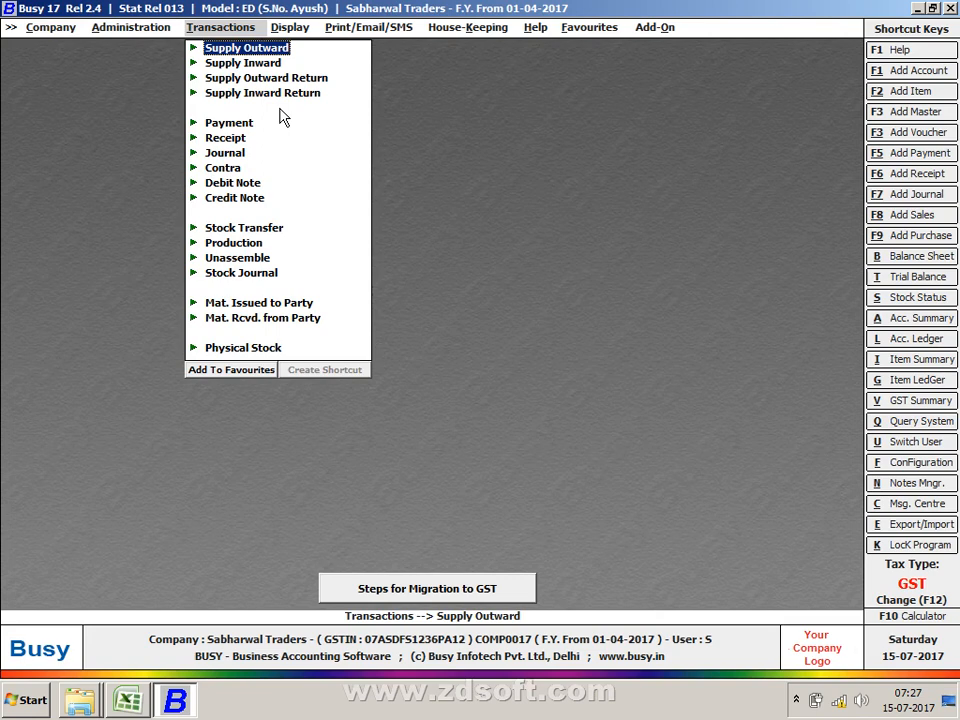
key("Left")
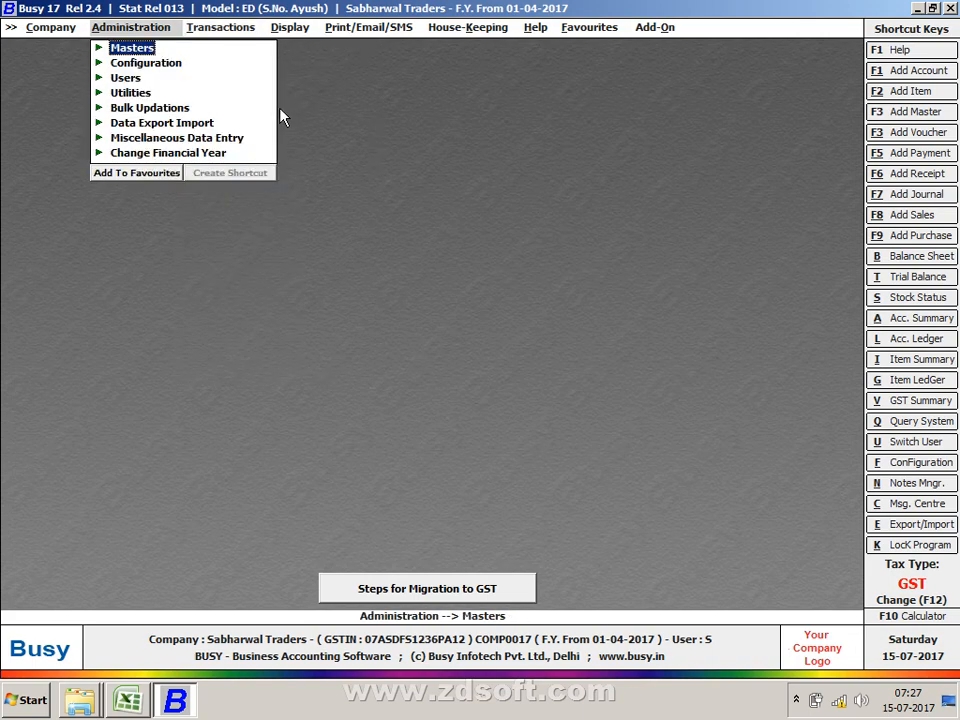
key("Down")
key("Return")
key("Return")
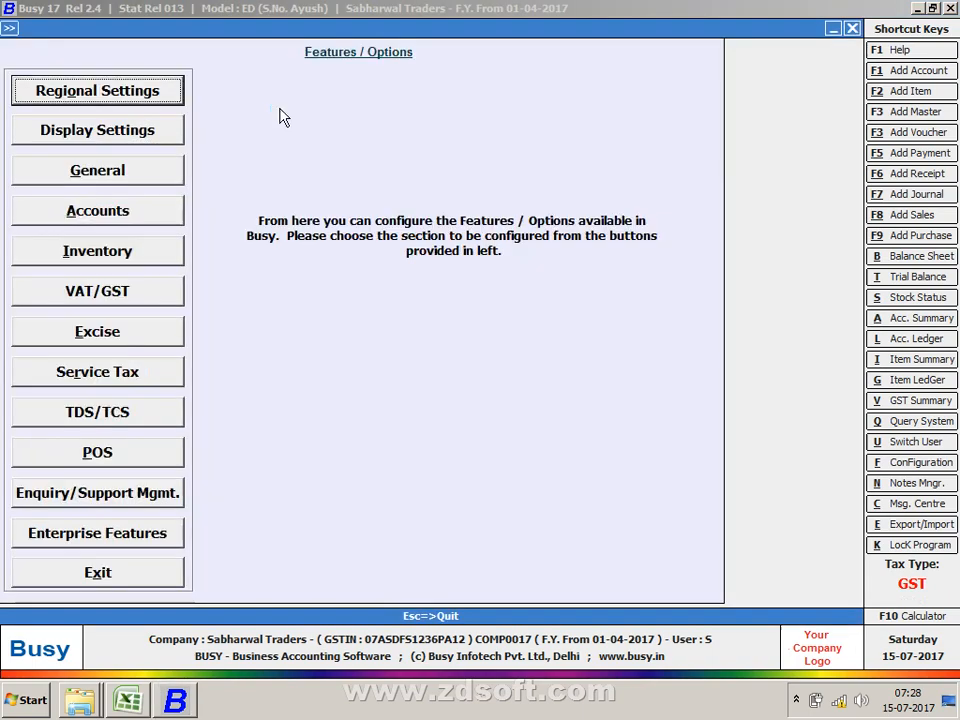
key("Down")
key("Down")
key("Down")
key("Down")
key("Down")
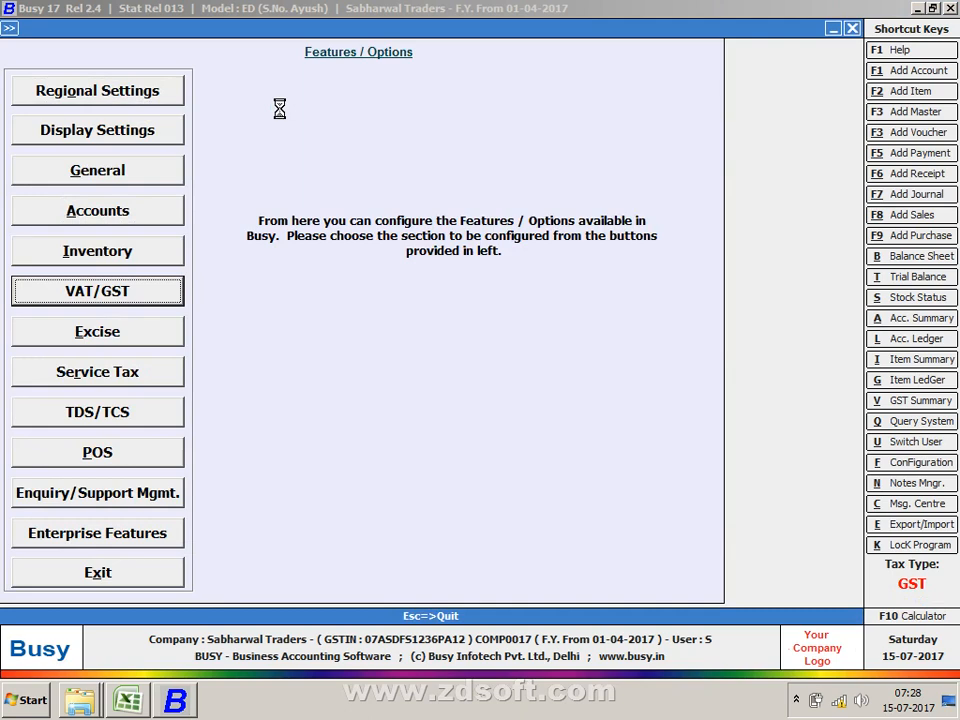
key("Return")
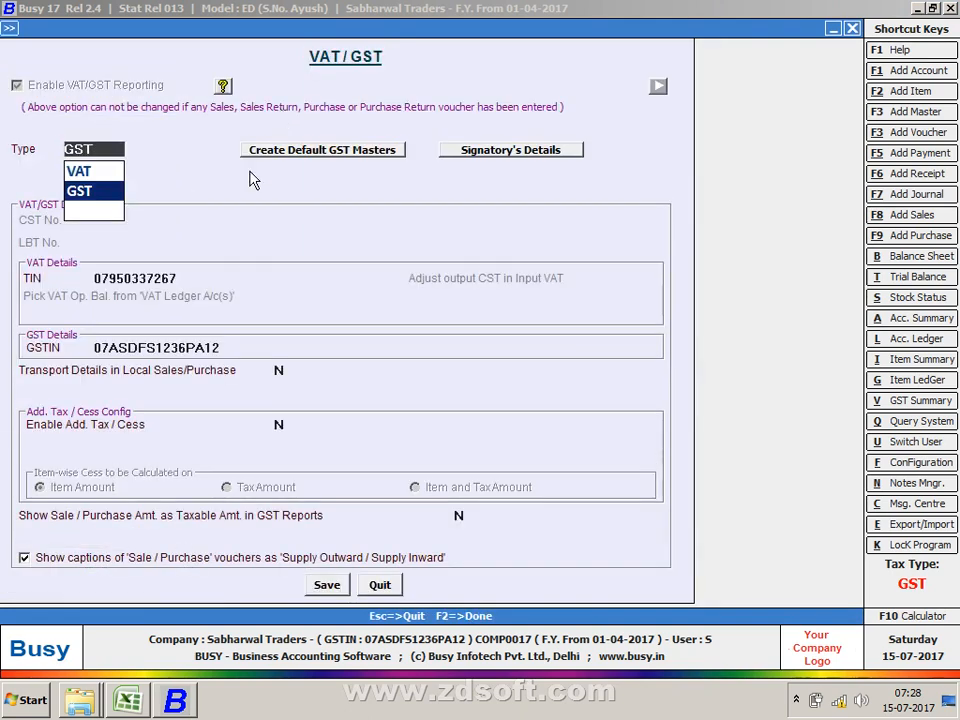
Step: Turn off the Supply Outward / Supply Inward captions for sale and purchase vouchers, save, and return to the transaction list
left_click(84, 562)
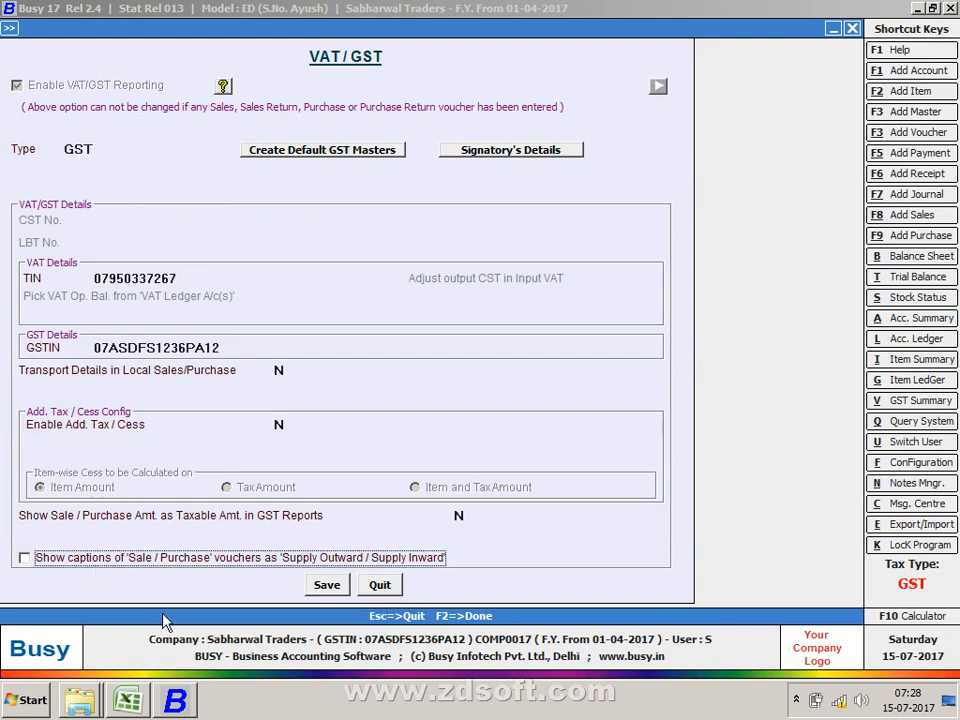
left_click(340, 585)
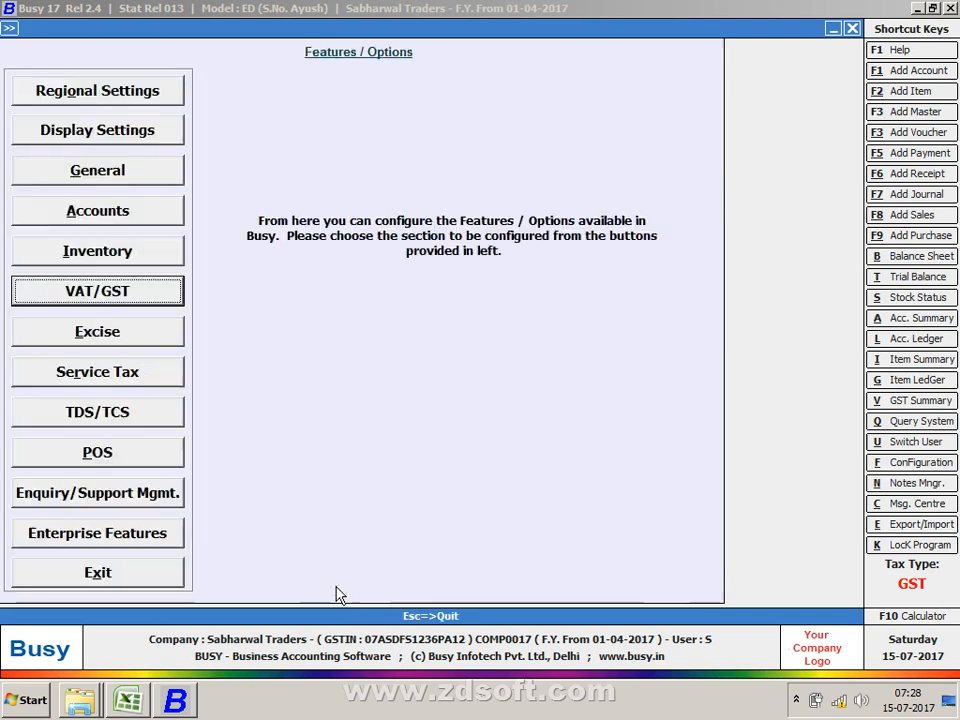
key("Escape")
key("Right")
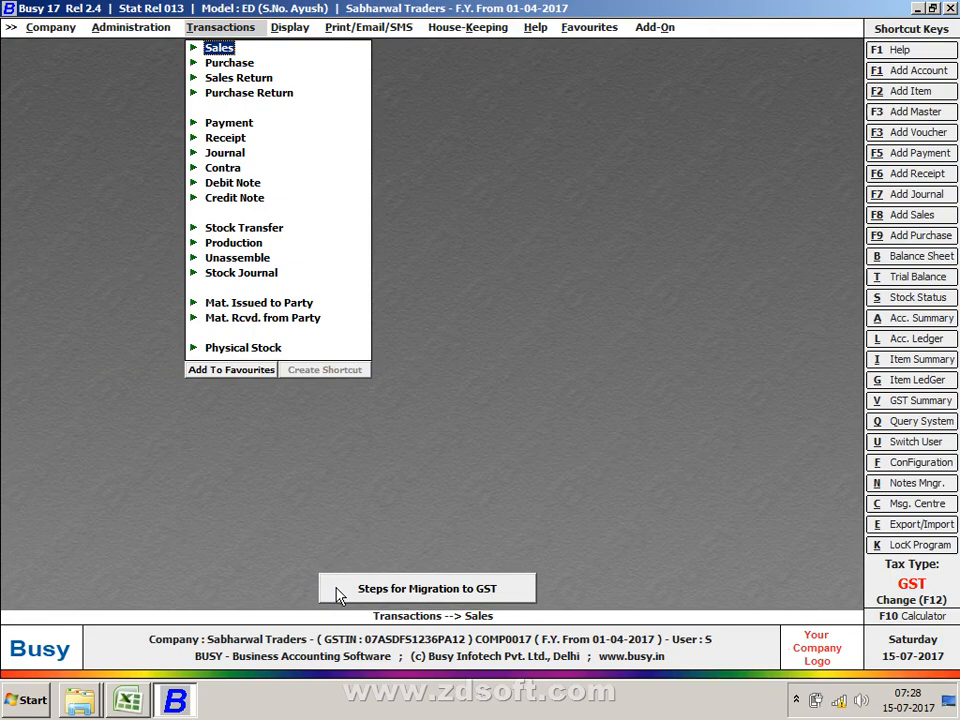
Step: Try to hide the Steps for Migration to GST button from the main screen
left_click(338, 594)
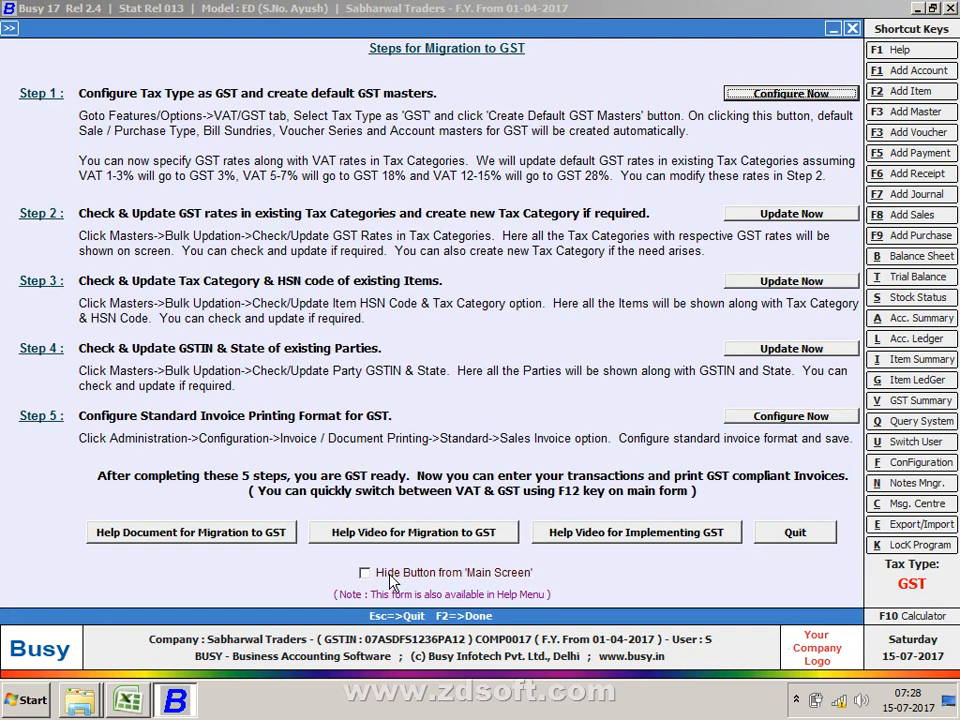
left_click(390, 576)
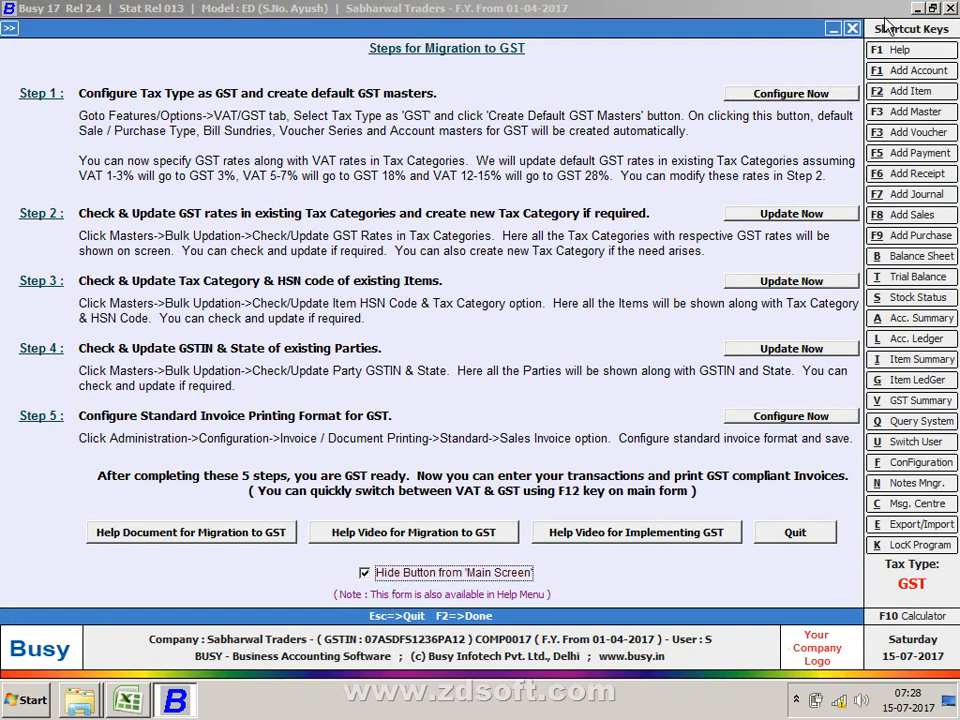
left_click(851, 28)
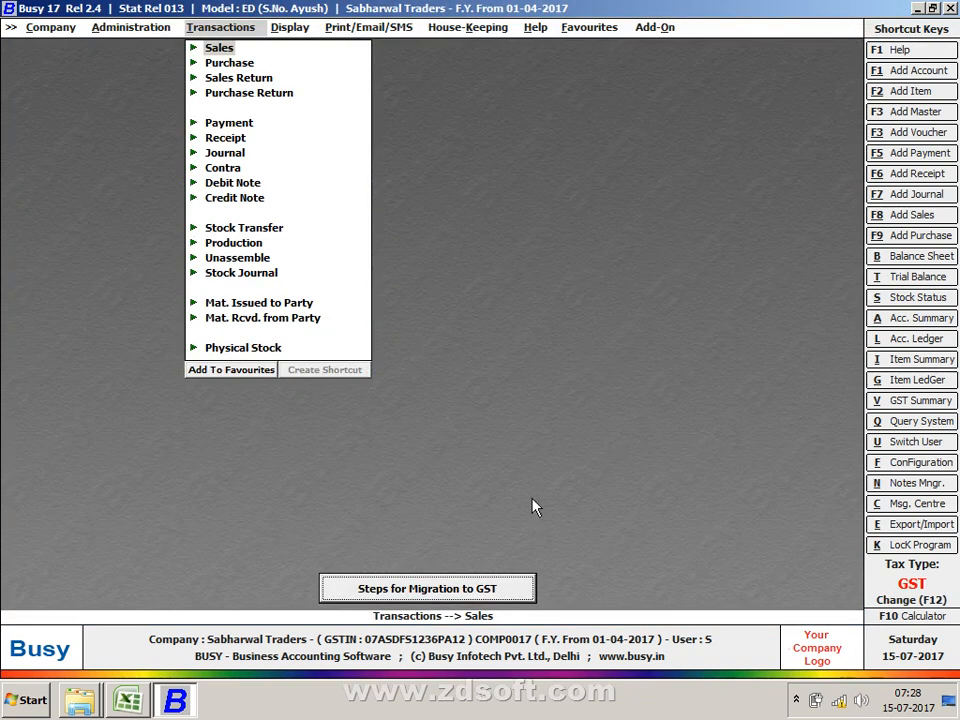
left_click(470, 598)
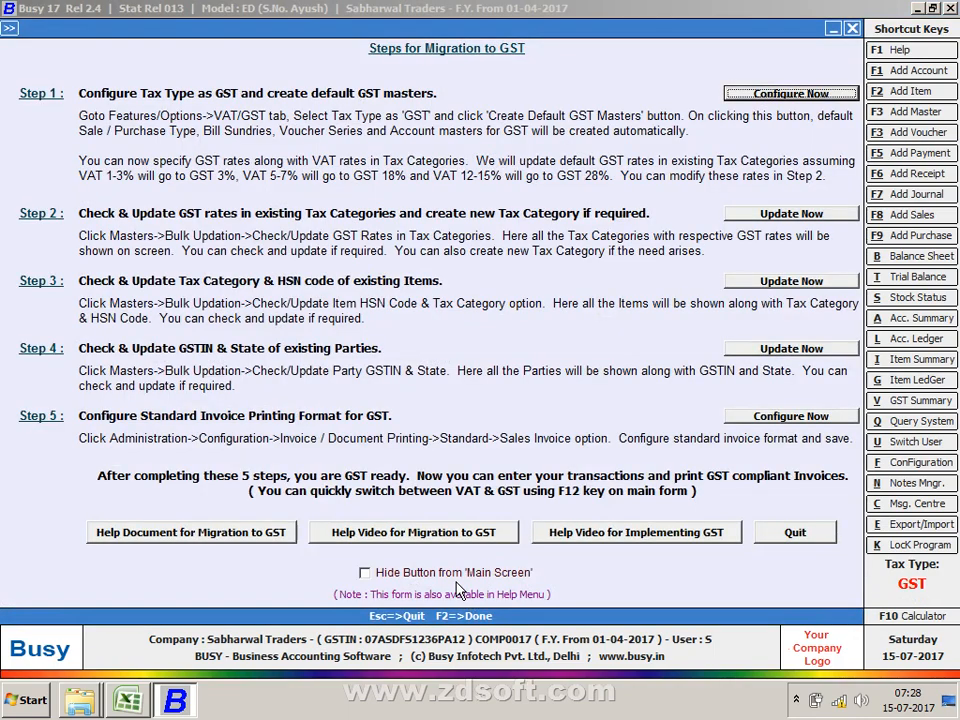
left_click(456, 576)
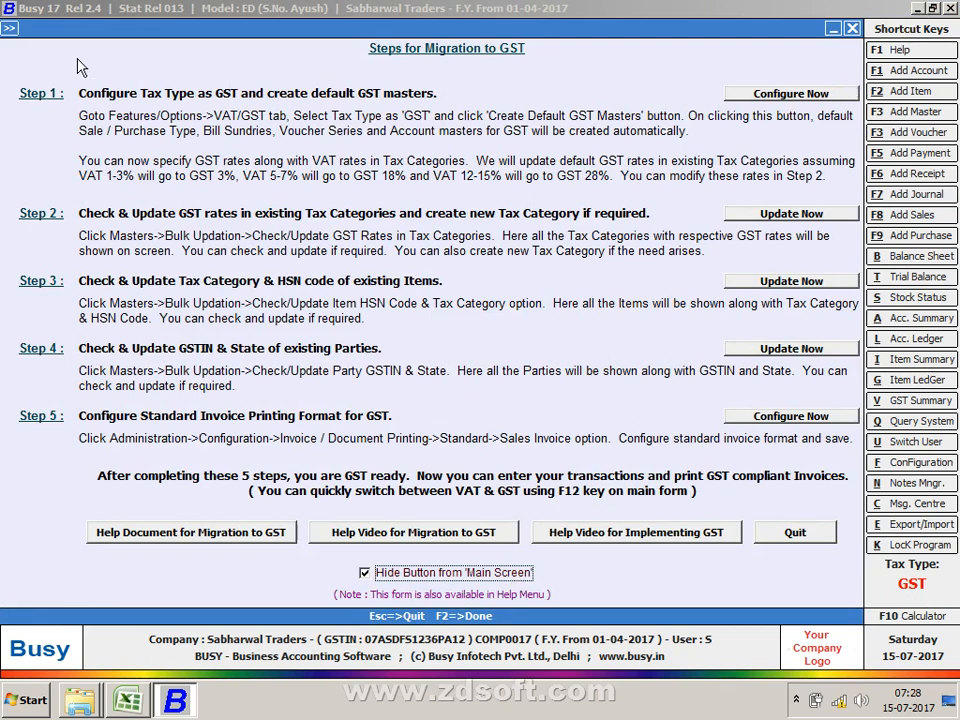
left_click(853, 28)
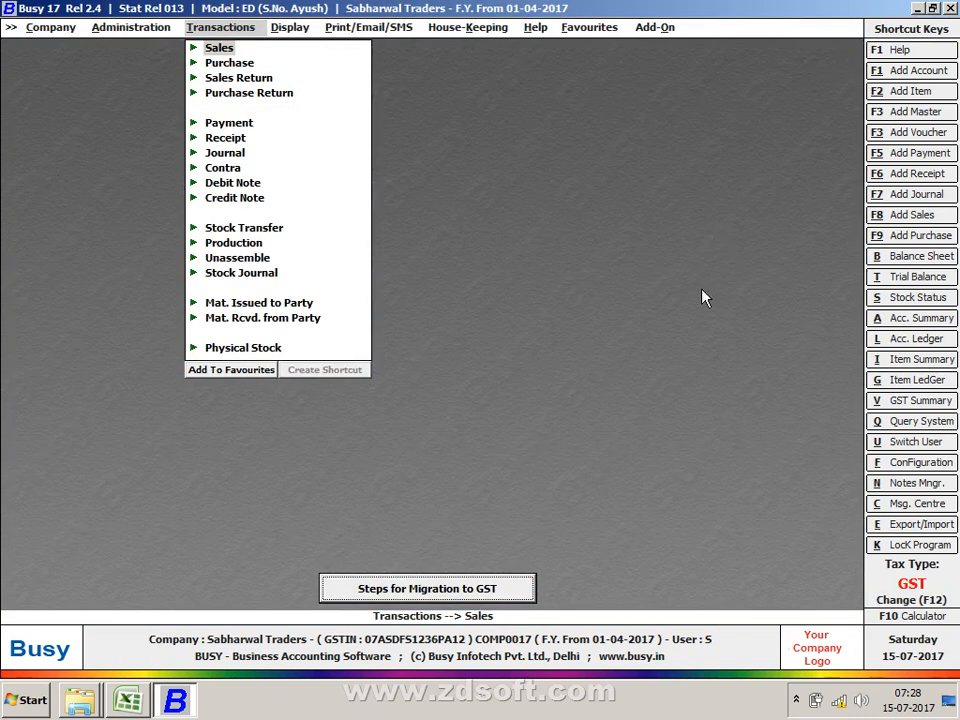
Step: Close the current company, then reopen Sabharwal Traders from the company list and log in
key("Escape")
key("Escape")
key("Return")
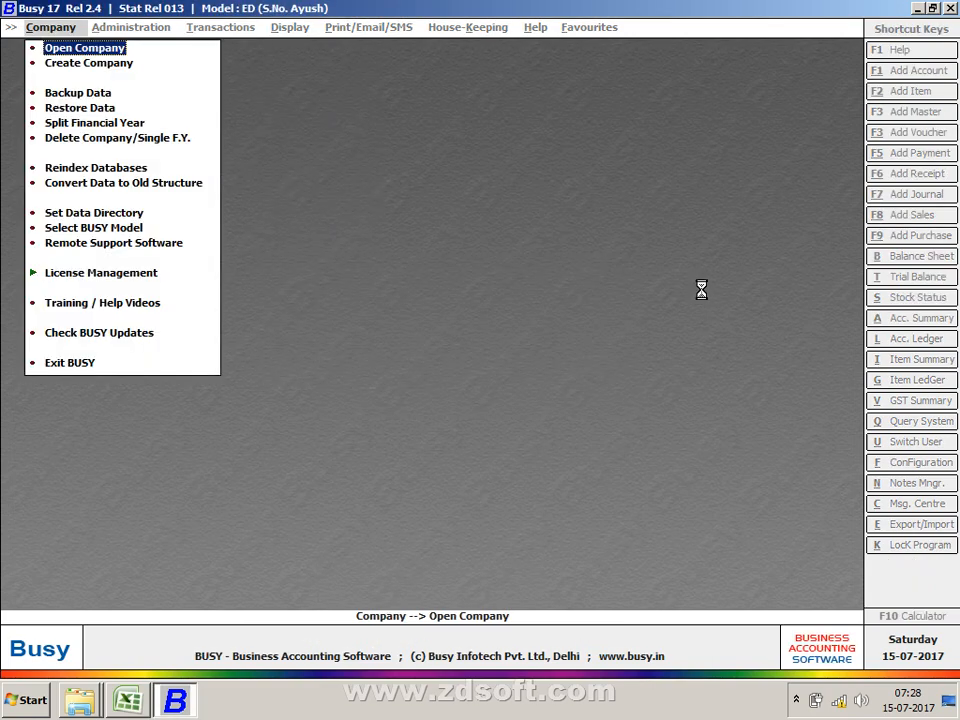
key("Return")
key("Return")
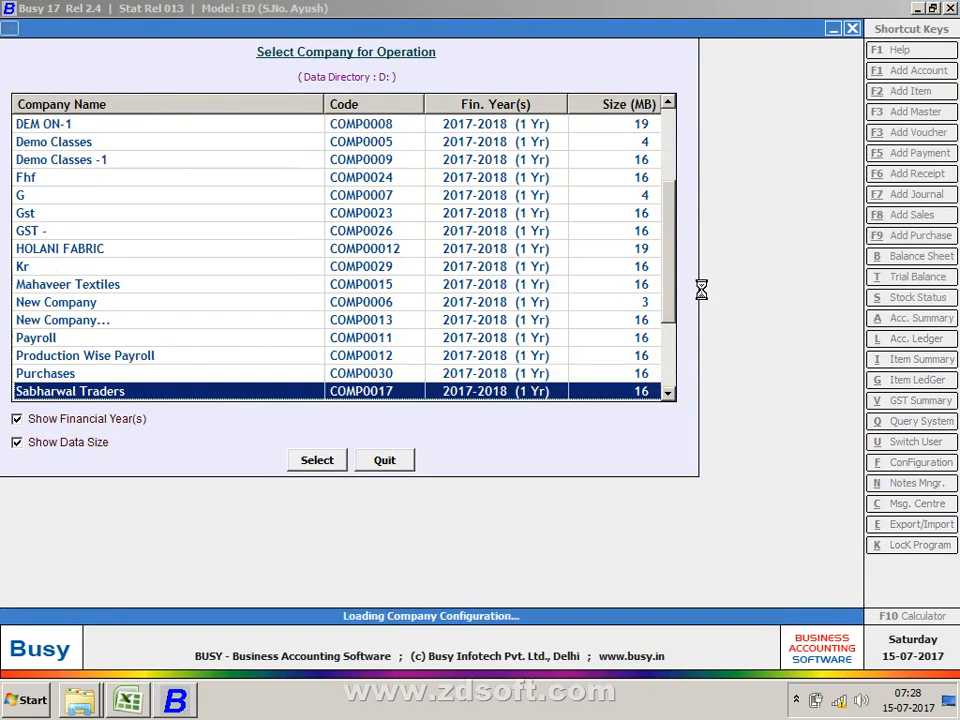
key("Return")
key("Return")
key("Return")
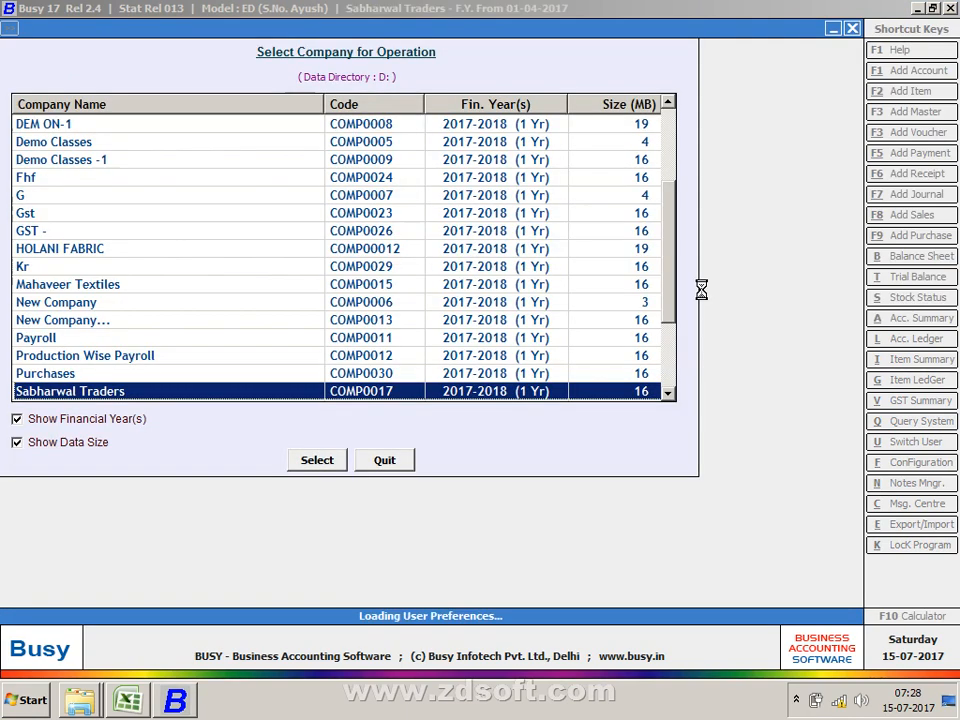
Step: Start a new purchase voucher in the Main series
key("Right")
key("Right")
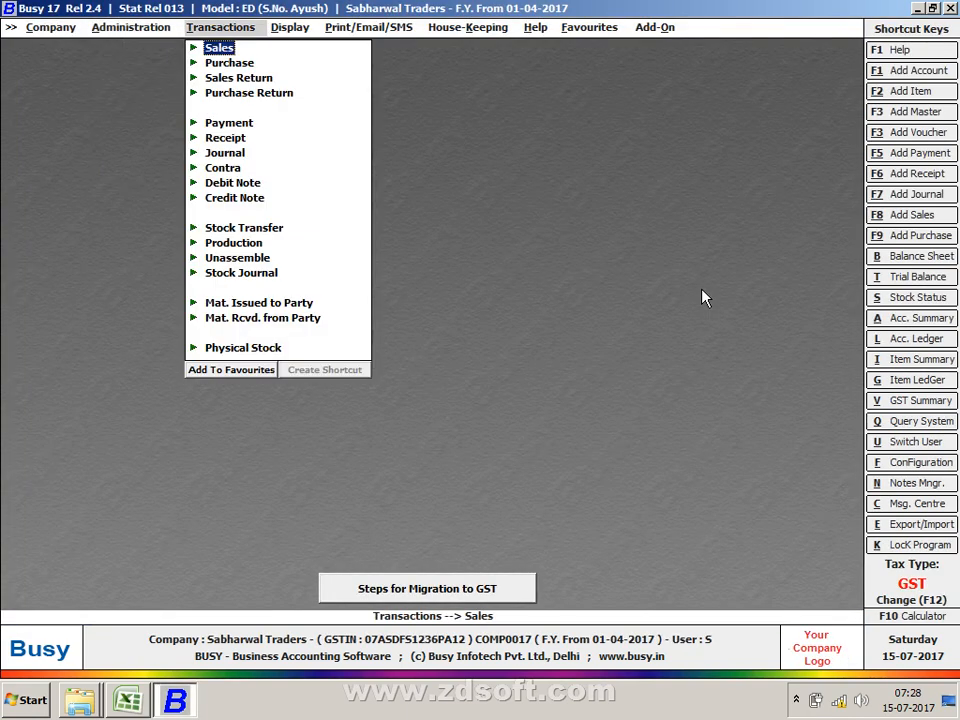
key("Down")
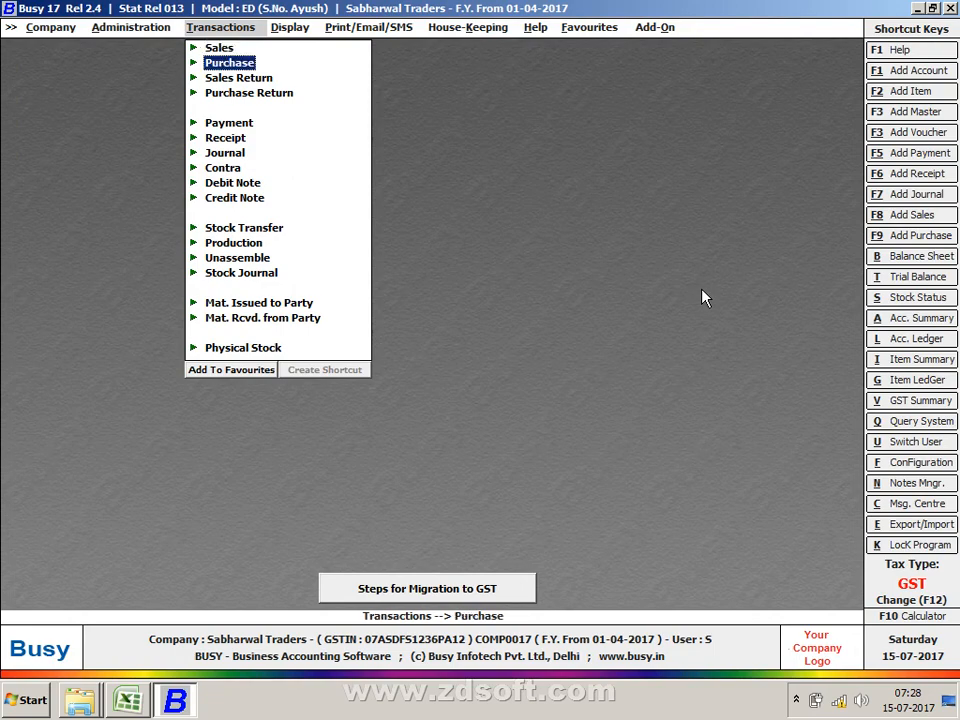
key("Return")
key("Return")
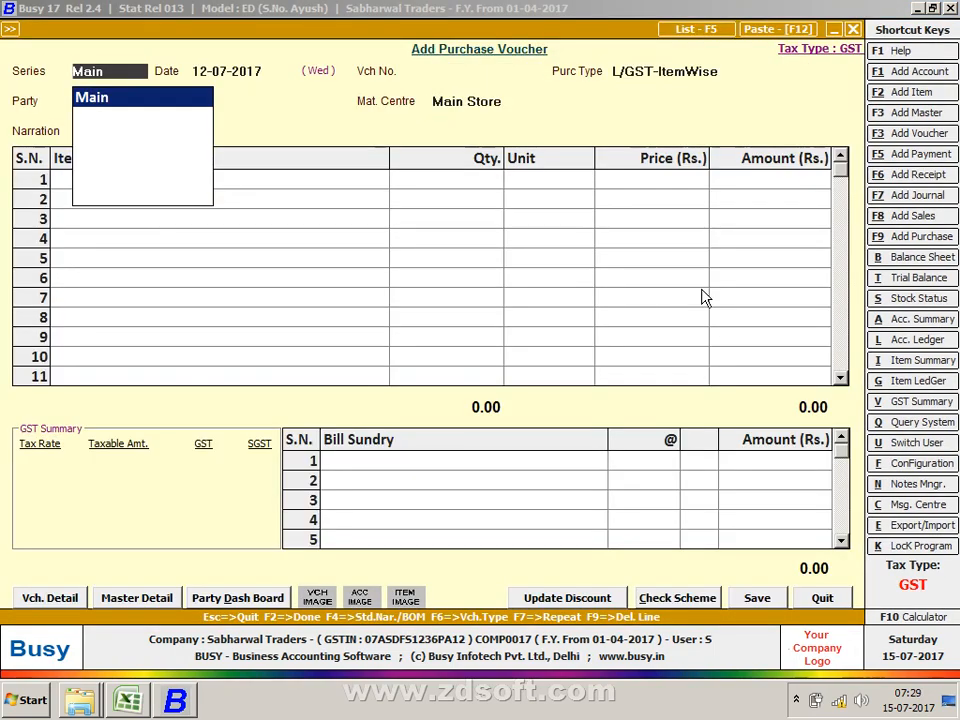
key("Return")
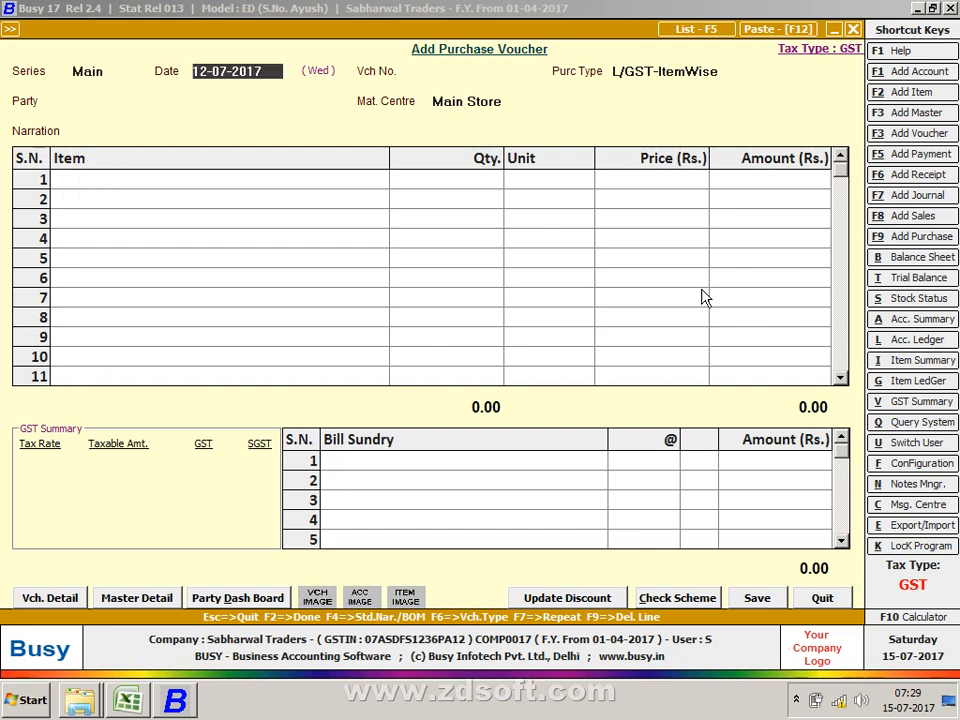
Step: Try to date the purchase voucher 01-04-2007 and 01-04-2017
type("1-04-2007")
key("Return")
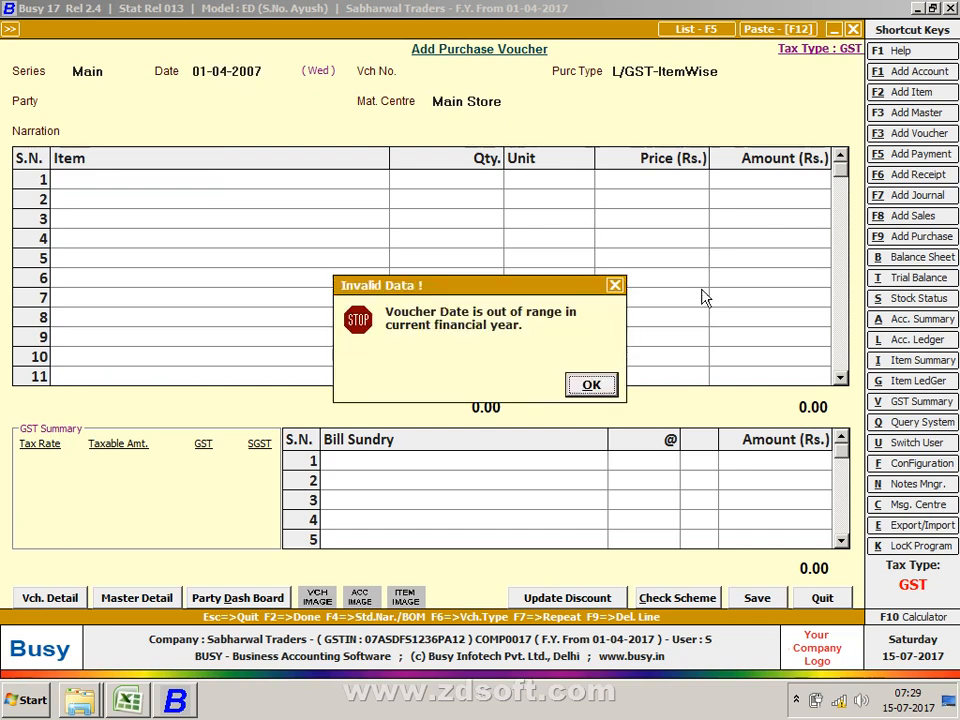
key("Return")
type("1-04-201")
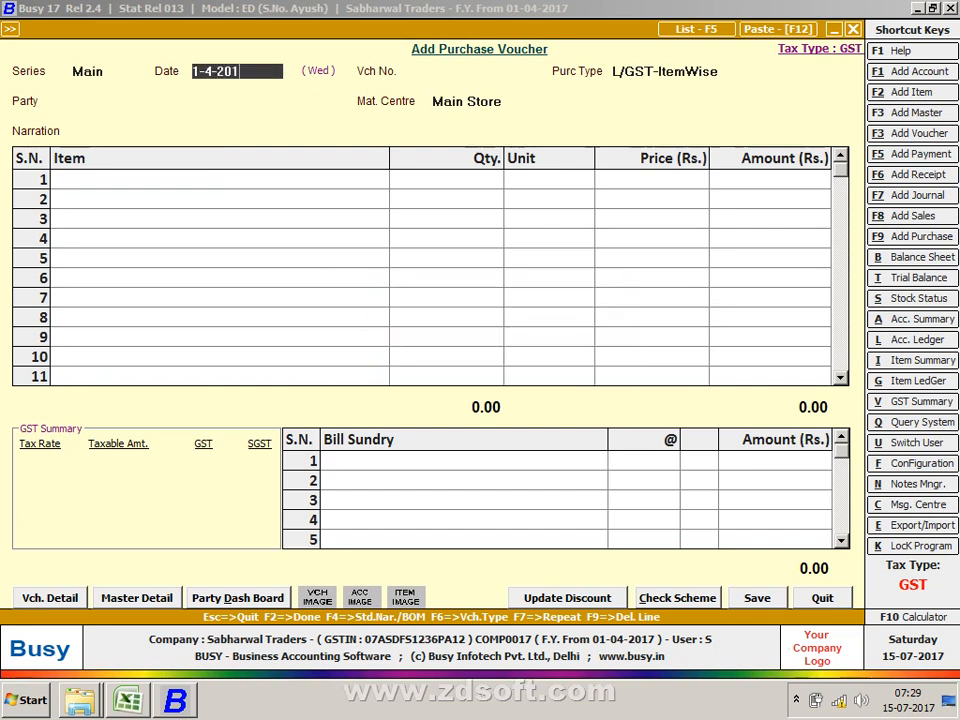
type("7")
key("Return")
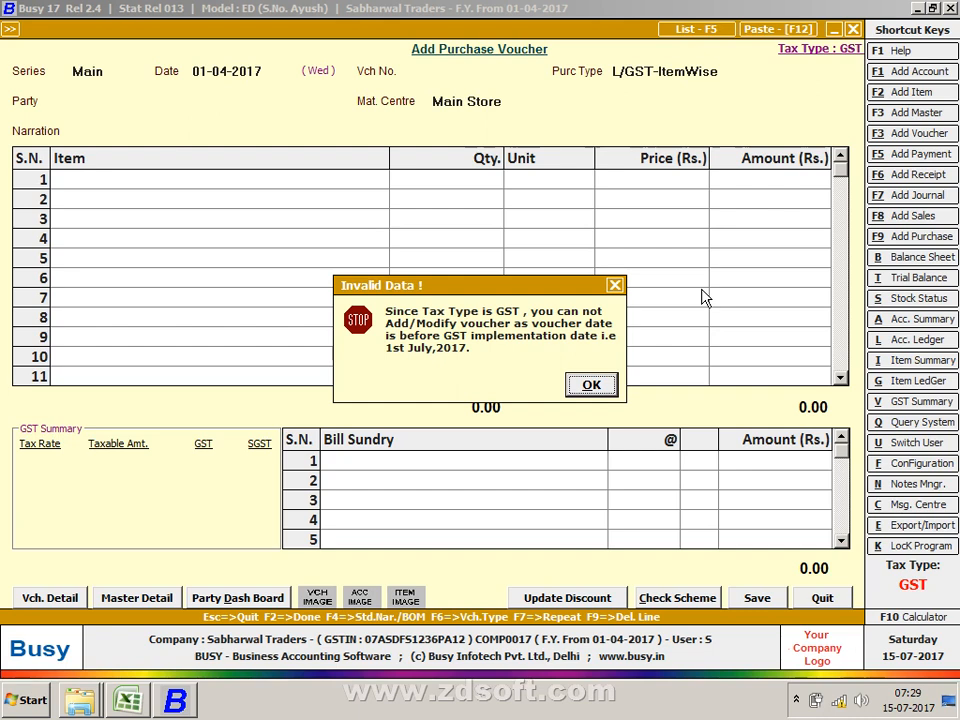
key("Return")
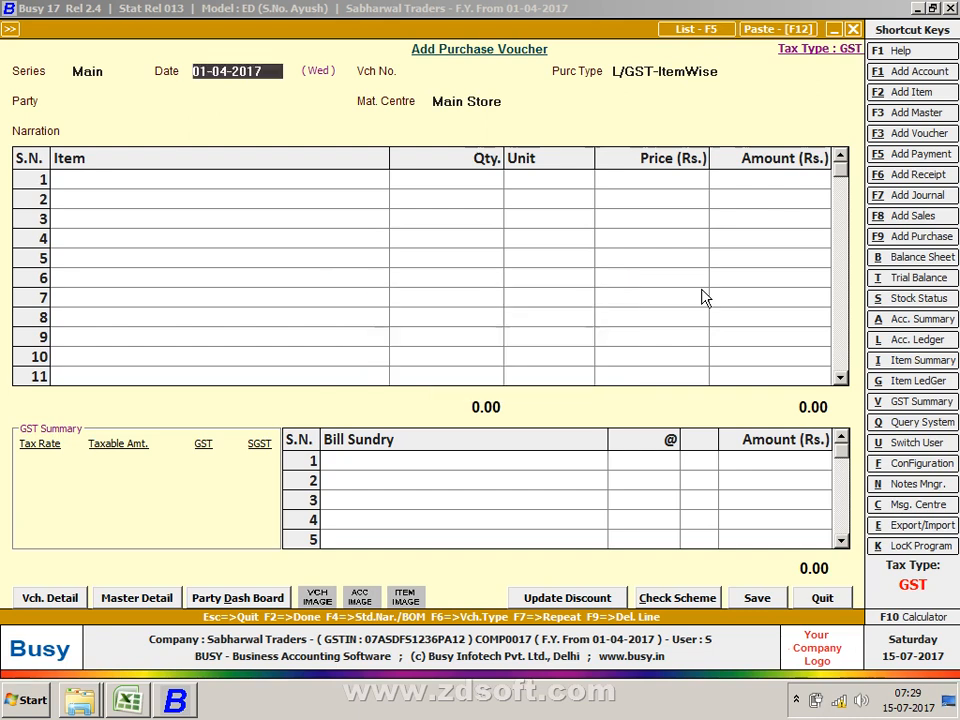
Step: Date the purchase voucher 01-07-2017 and enter 136 as its voucher number
type("1-7")
key("Return")
type("12")
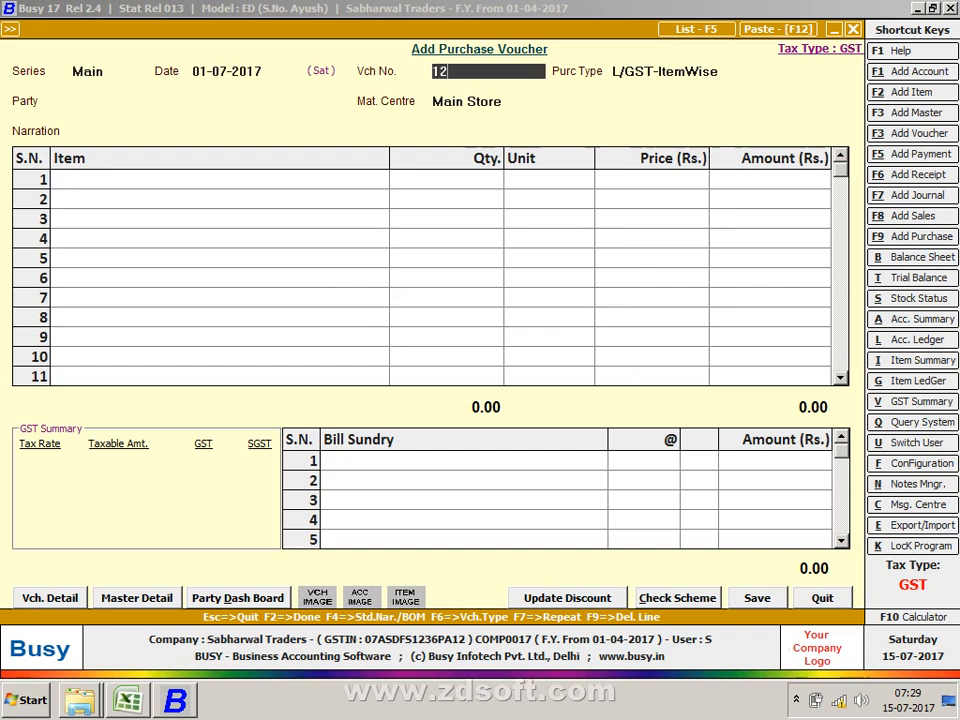
key("Return")
key("n")
key("BackSpace")
type("36")
key("Return")
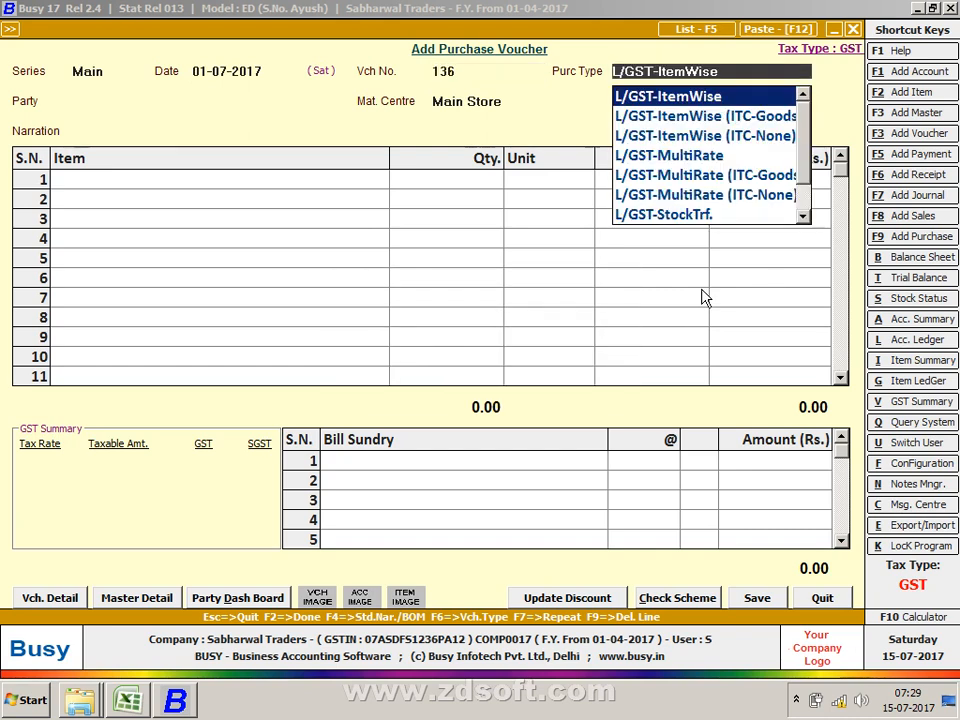
Step: Choose L/GST-Unreg as the purchase type of the voucher
key("Down")
key("Down")
key("Down")
key("Down")
key("Down")
key("Down")
key("Down")
key("Down")
key("Down")
key("Down")
key("Down")
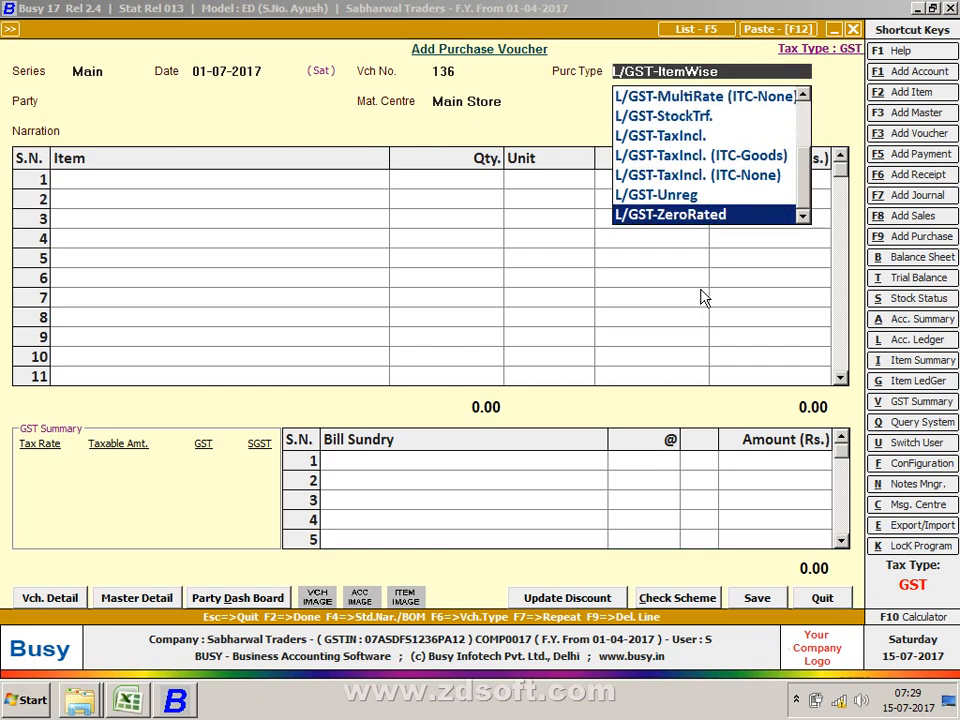
key("Up")
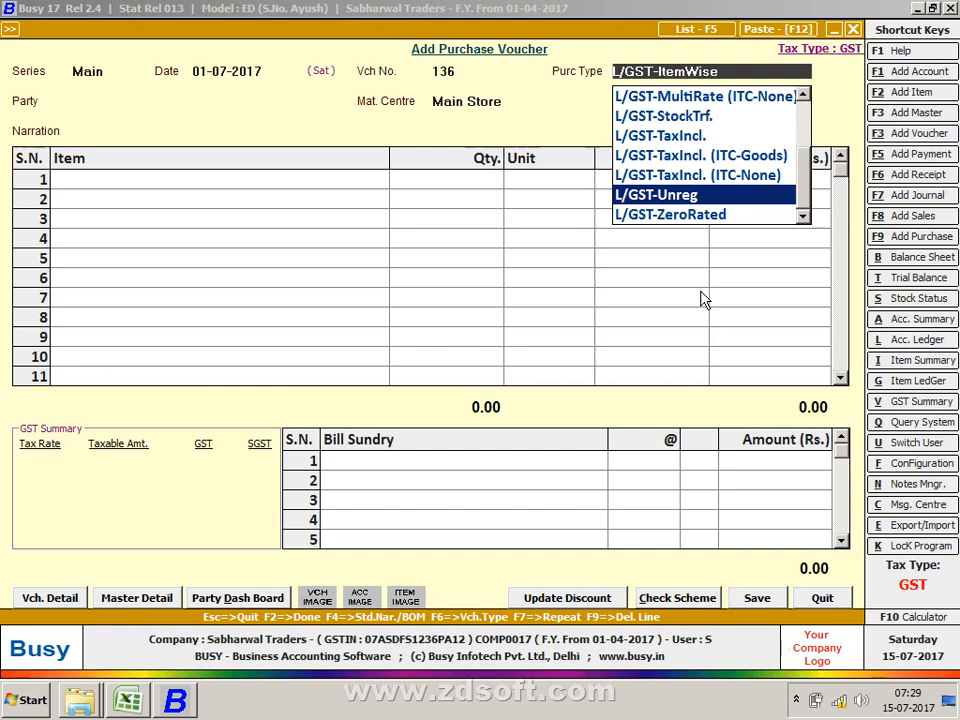
key("Return")
Step: Examine the L/GST-Unreg purchase type master's taxation type and ITC eligibility options, keep None, and save it back to the voucher
key("BackSpace")
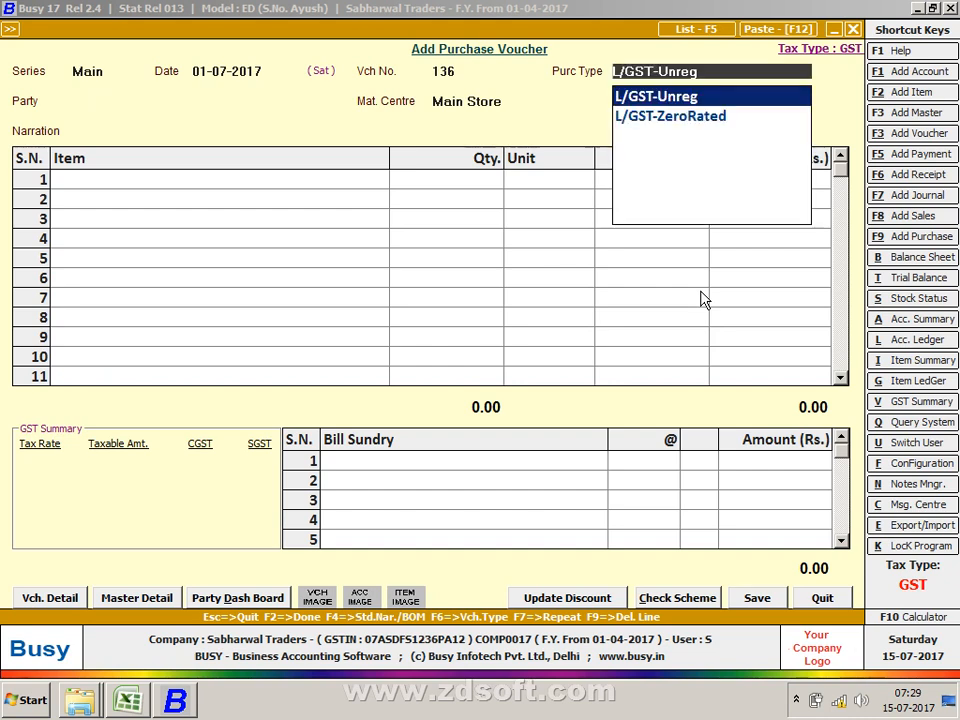
key("Return")
key("BackSpace")
key("alt+m")
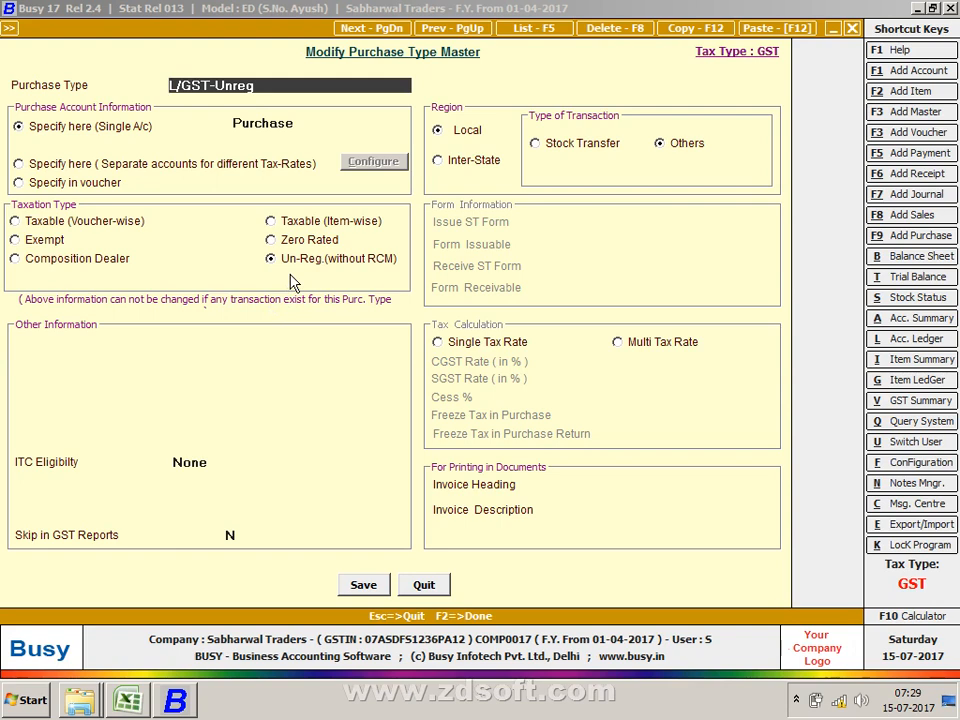
left_click(217, 464)
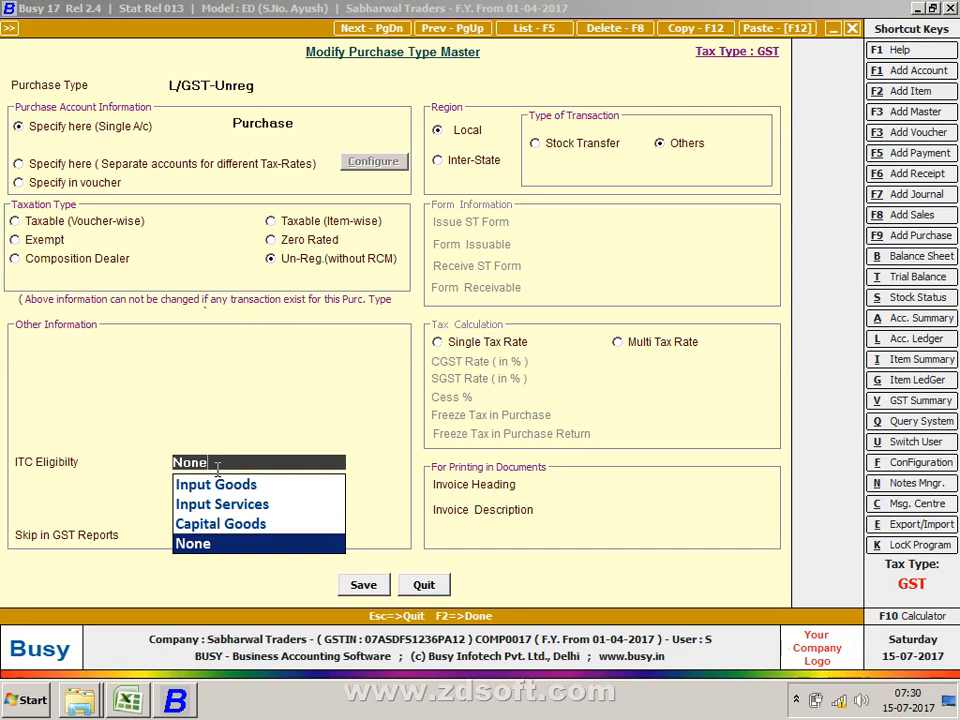
key("Return")
key("Return")
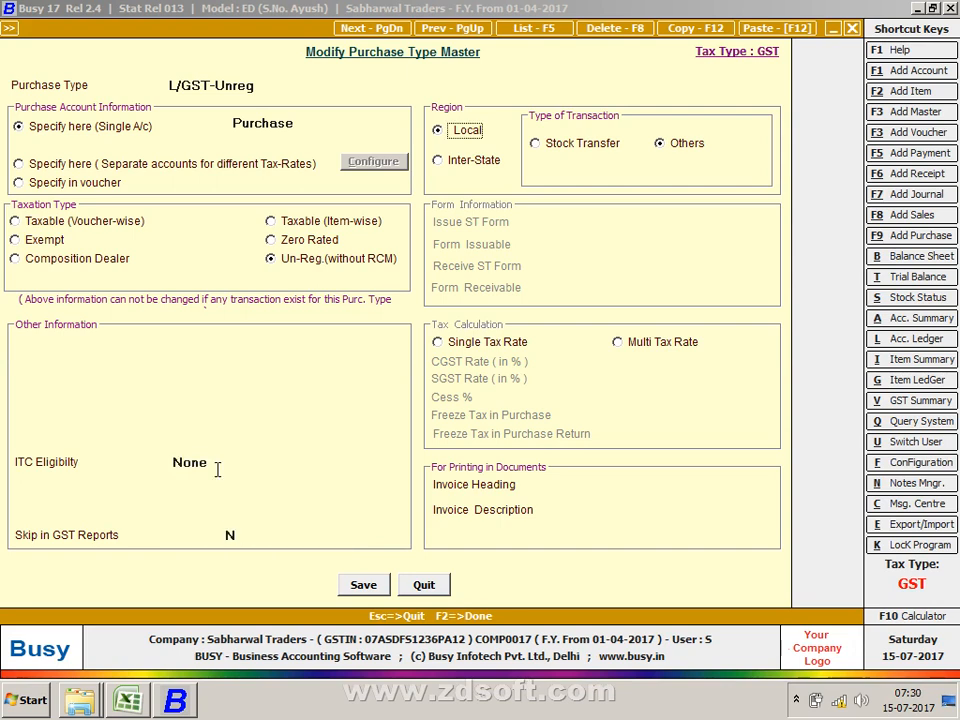
key("F2")
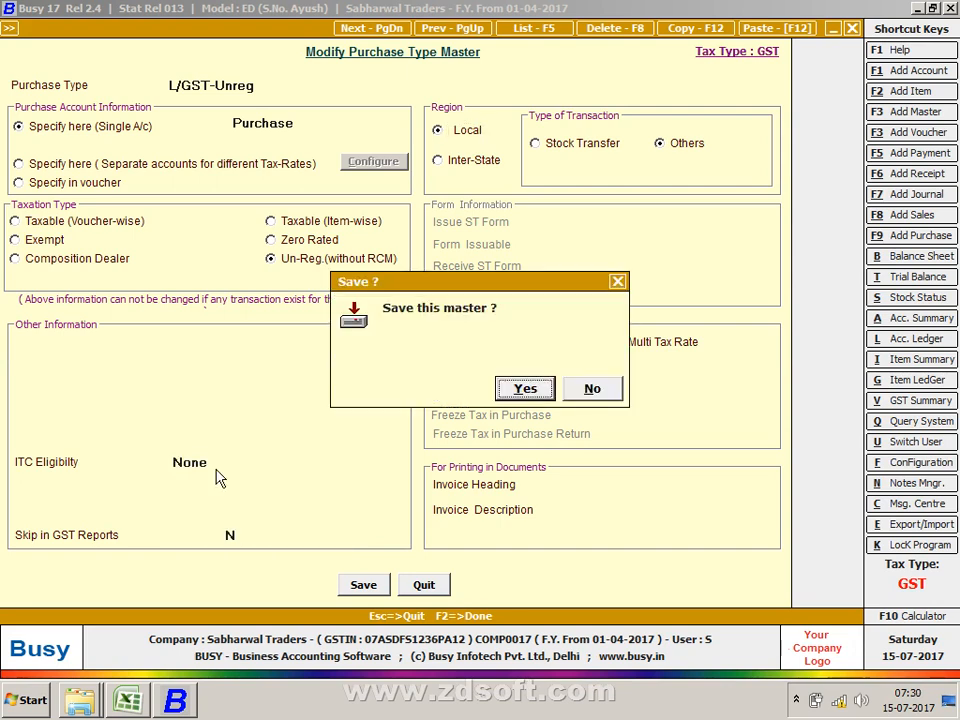
key("Return")
key("Return")
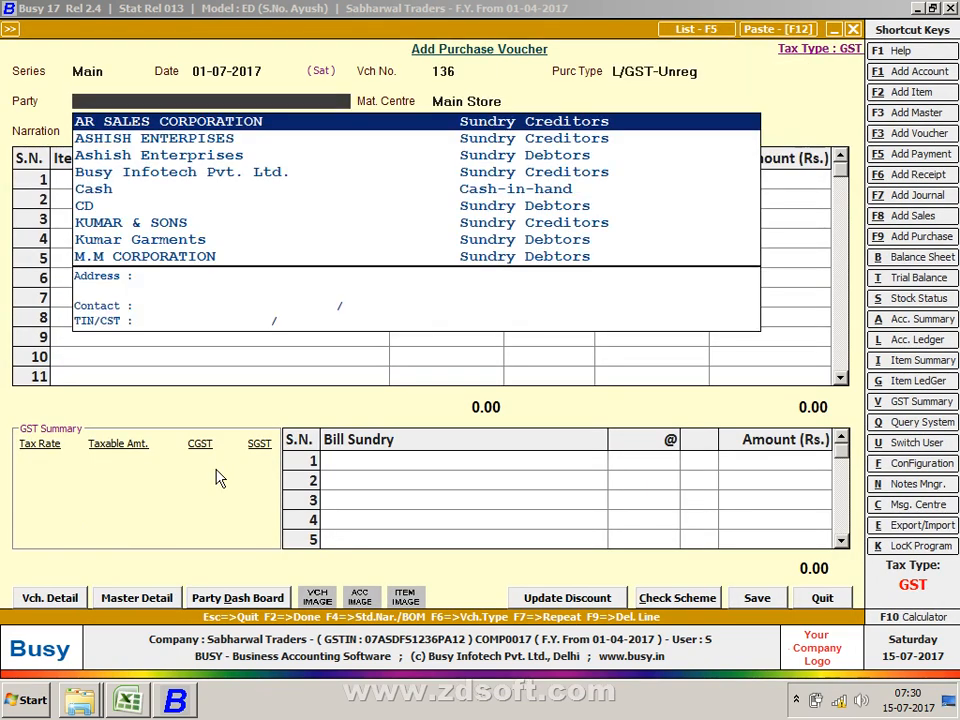
Step: Select AR SALES CORPORATION as the party and keep Main Store as the material centre
key("Return")
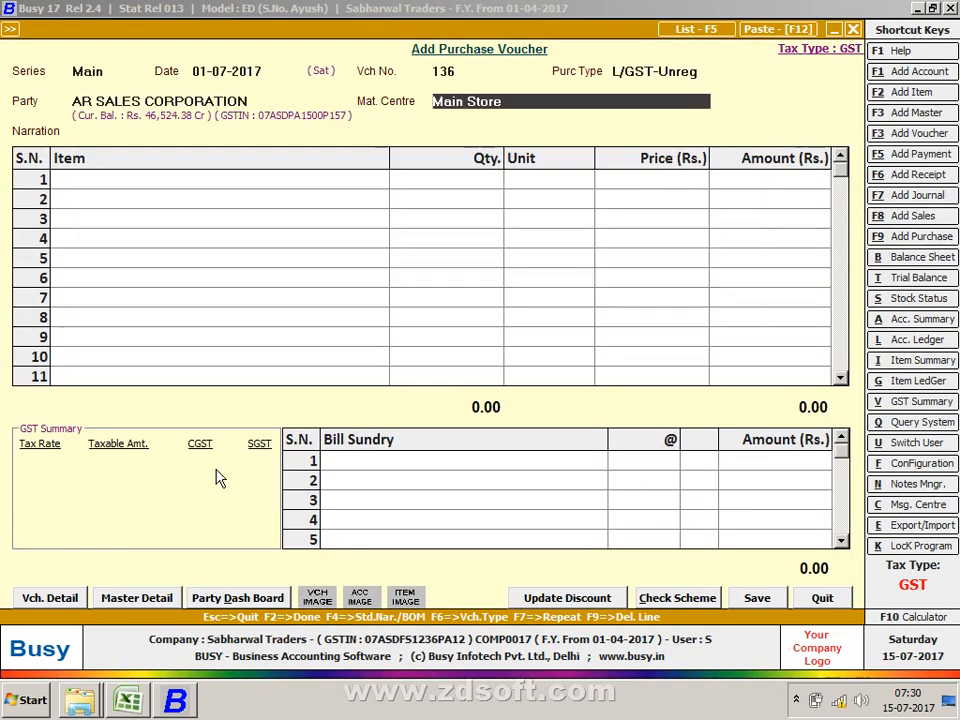
key("Left")
key("Down")
Step: Enter the item 10NO TONI ZIP with a quantity of 10 Pcs. at a price of Rs. 300 and finish the item list
key("Return")
key("Return")
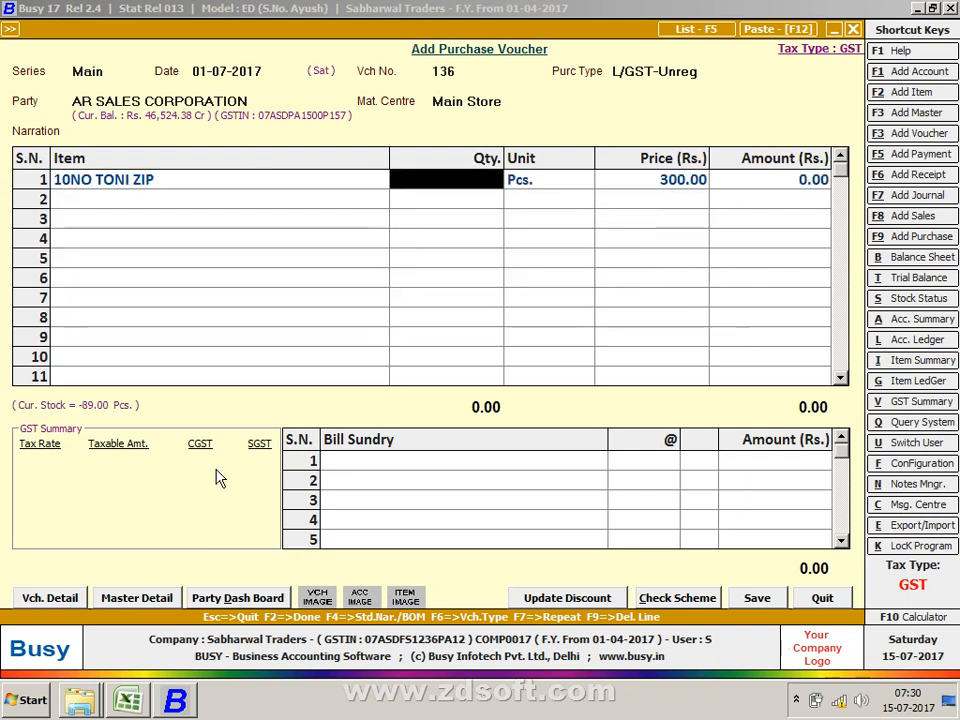
type("10")
key("Return")
key("Return")
key("Return")
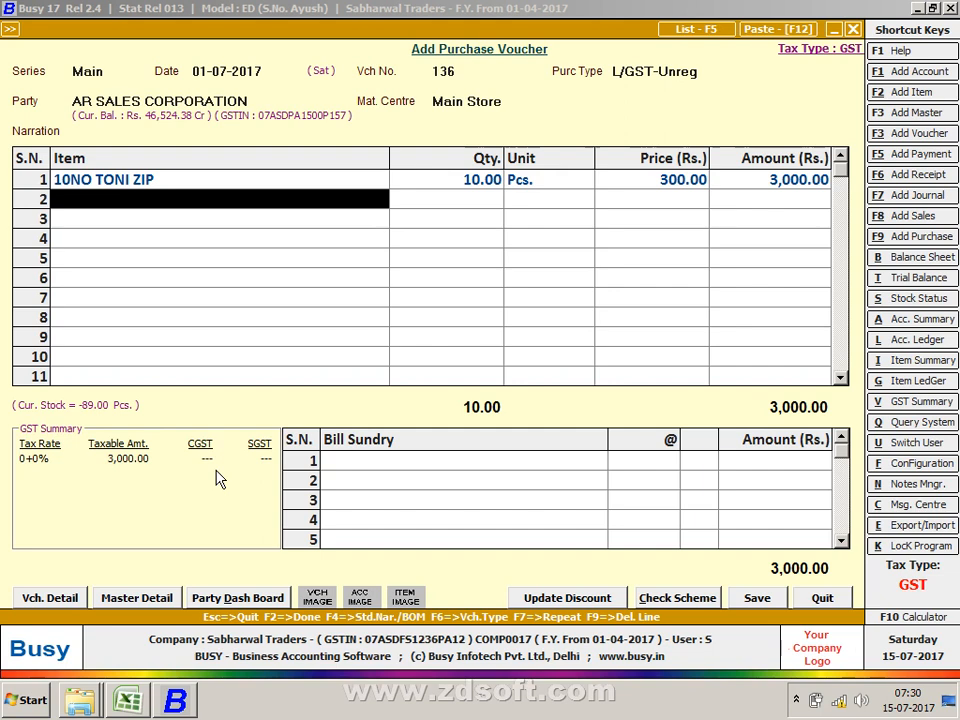
key("Return")
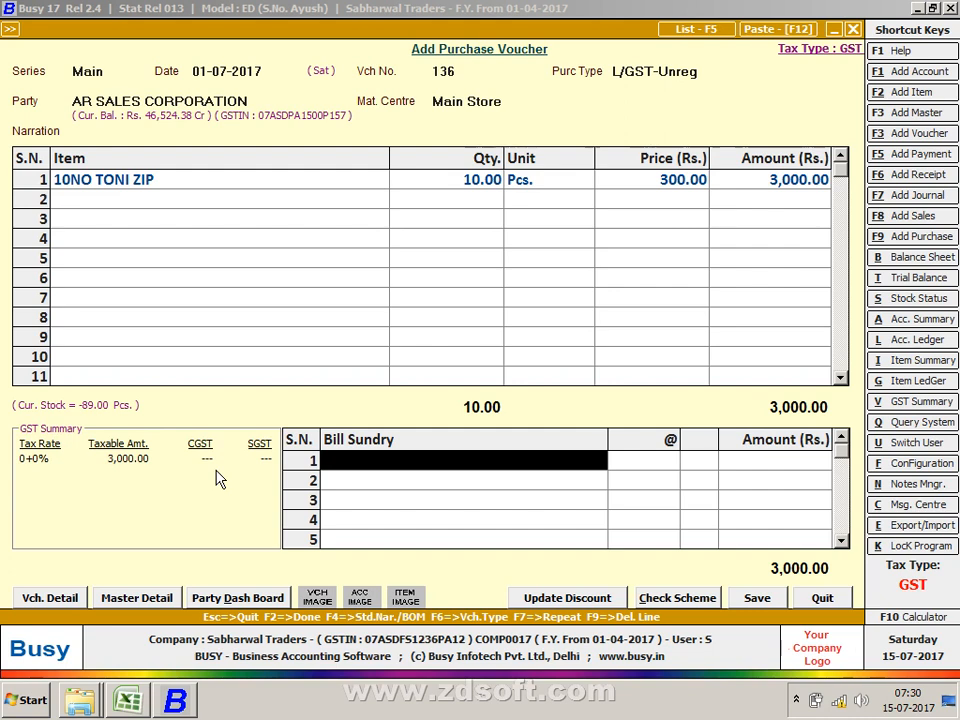
Step: Add a CGST bill sundry at 2.5% to the purchase voucher
type("GS")
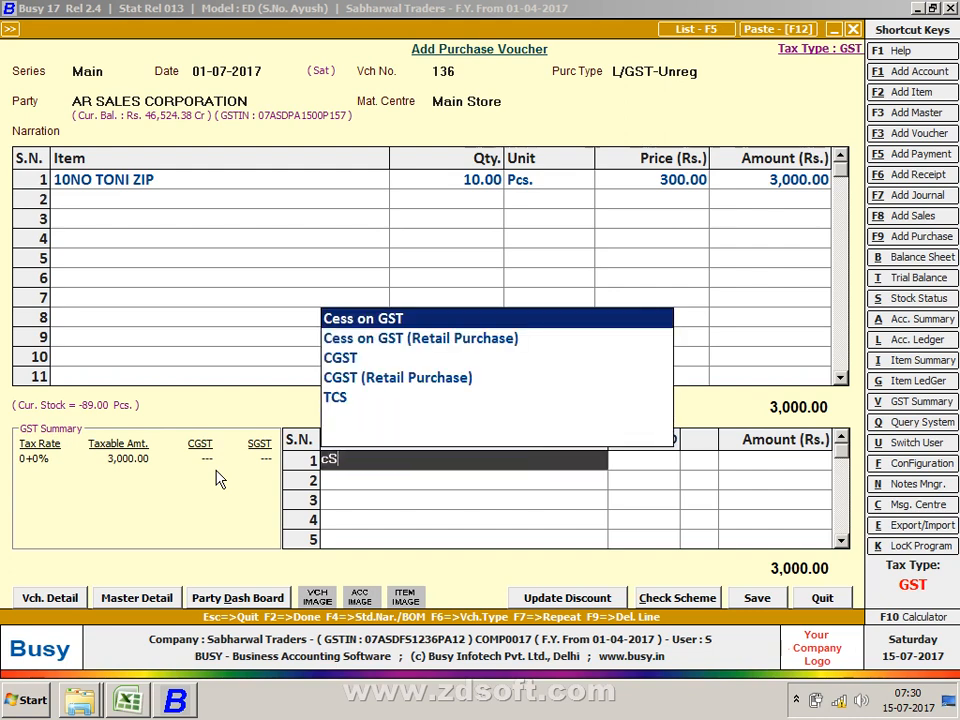
key("Down")
key("Down")
key("Return")
type("2.5")
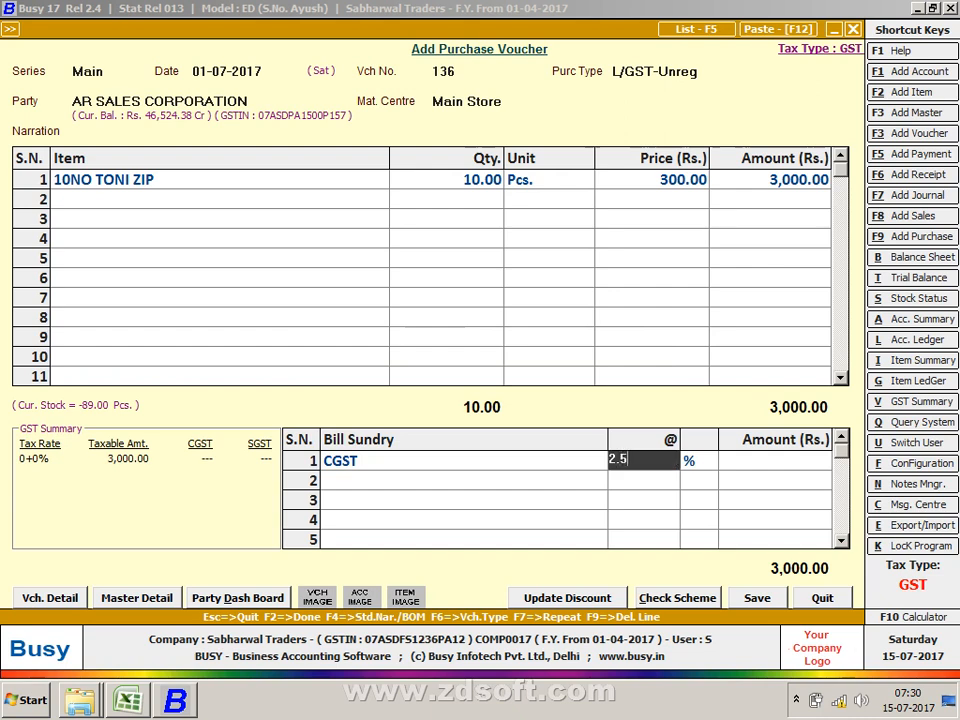
key("Return")
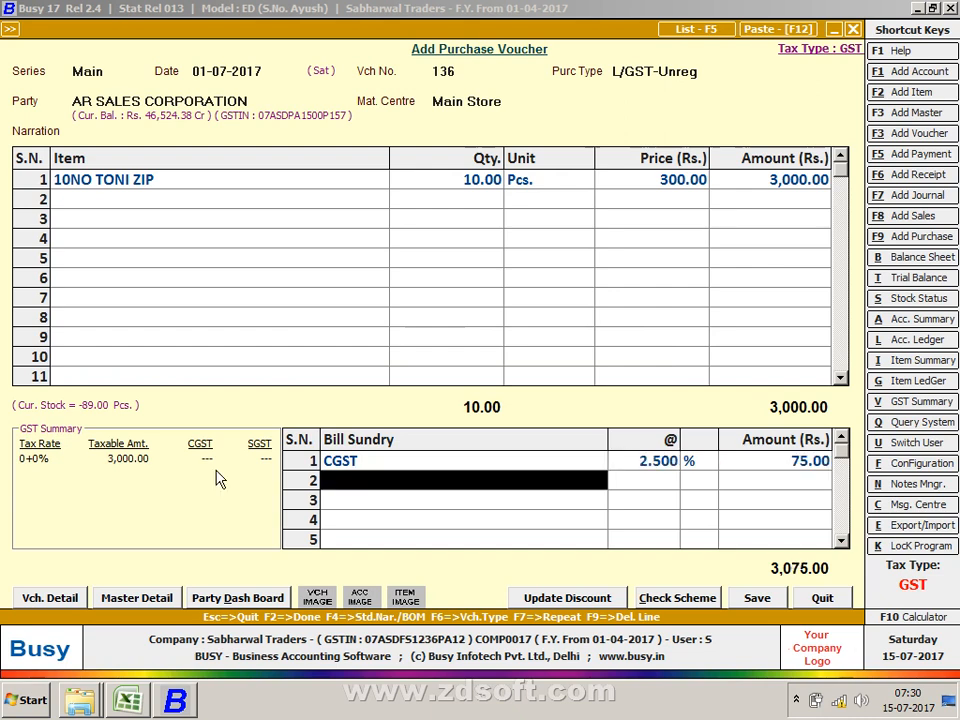
Step: Add an SGST bill sundry at 2.5% below the CGST line
type("sG")
key("Return")
type("2.5")
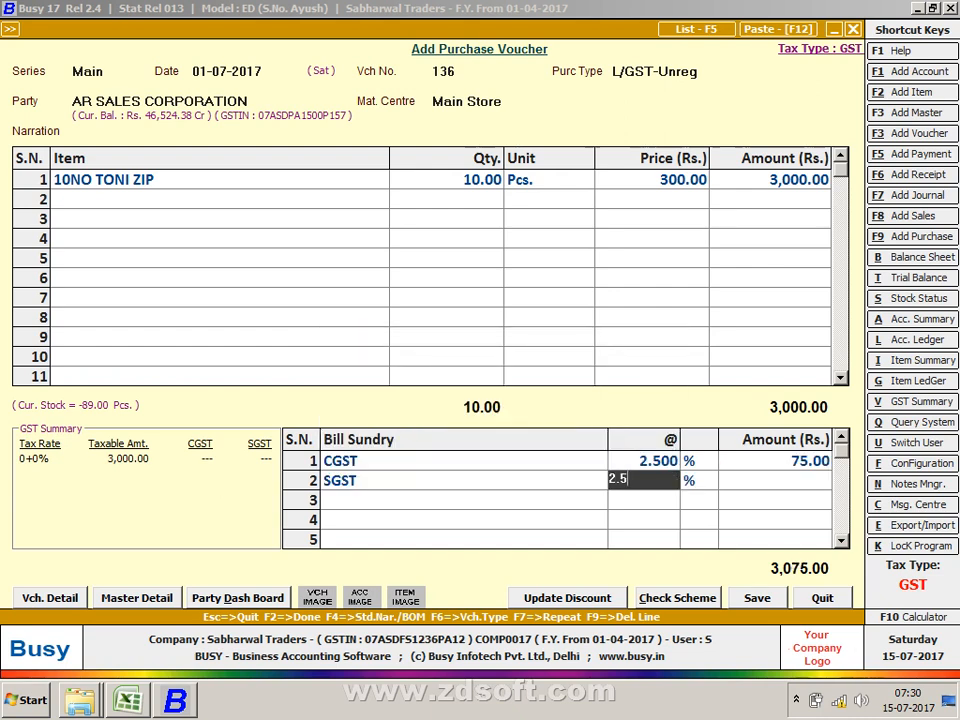
key("Return")
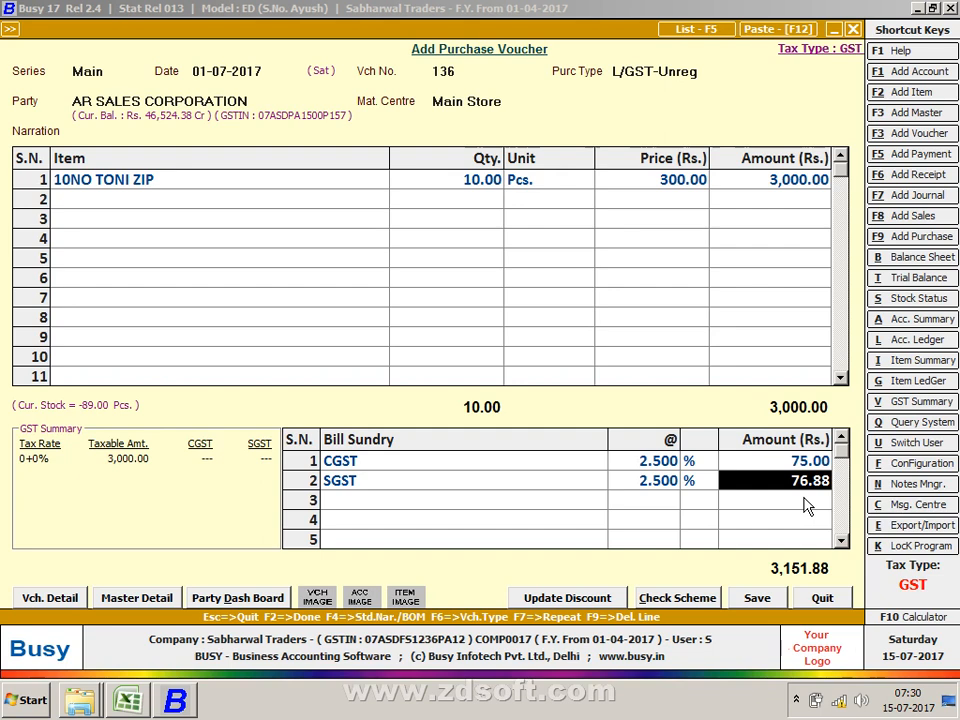
Step: Compare the CGST and SGST amounts and check the SGST bill sundry master's calculation basis, leaving it unmodified
key("Up")
key("Down")
key("Left")
key("Right")
key("Up")
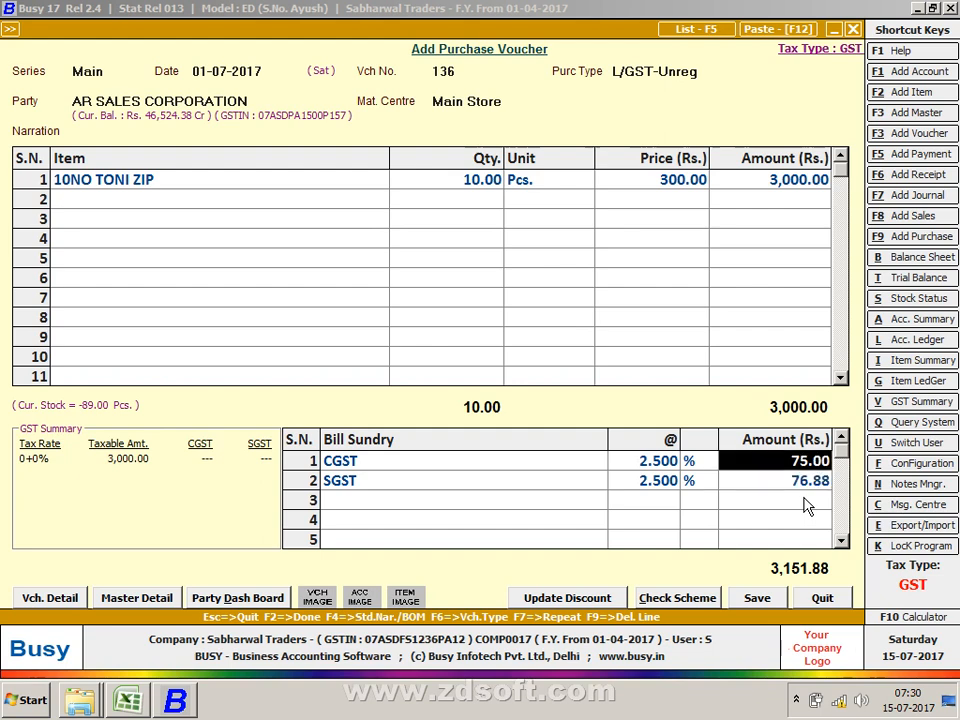
key("Return")
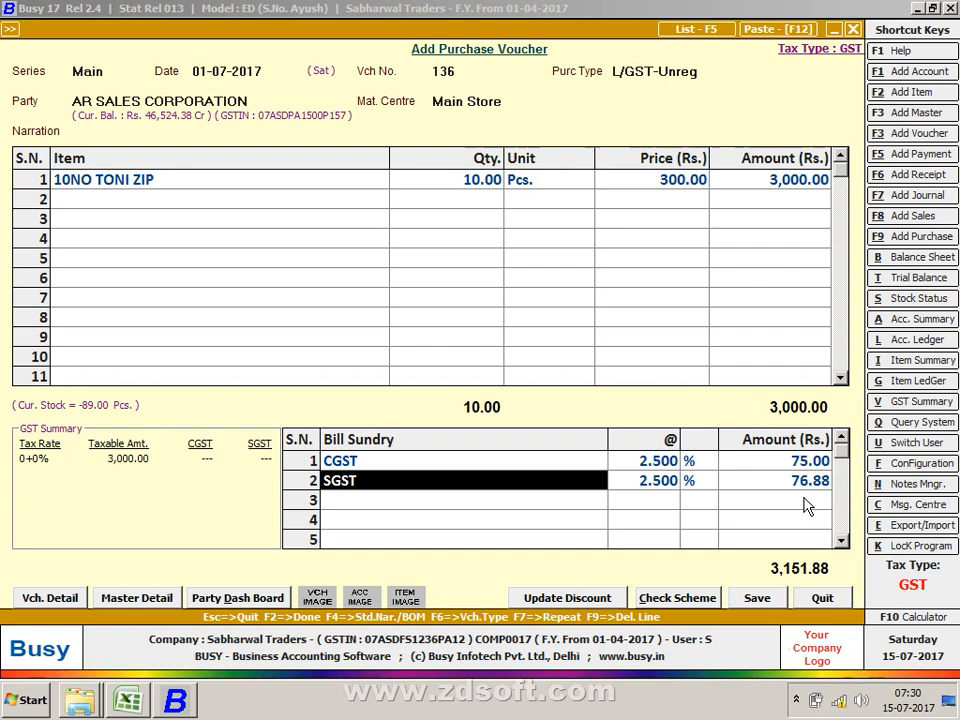
key("alt+m")
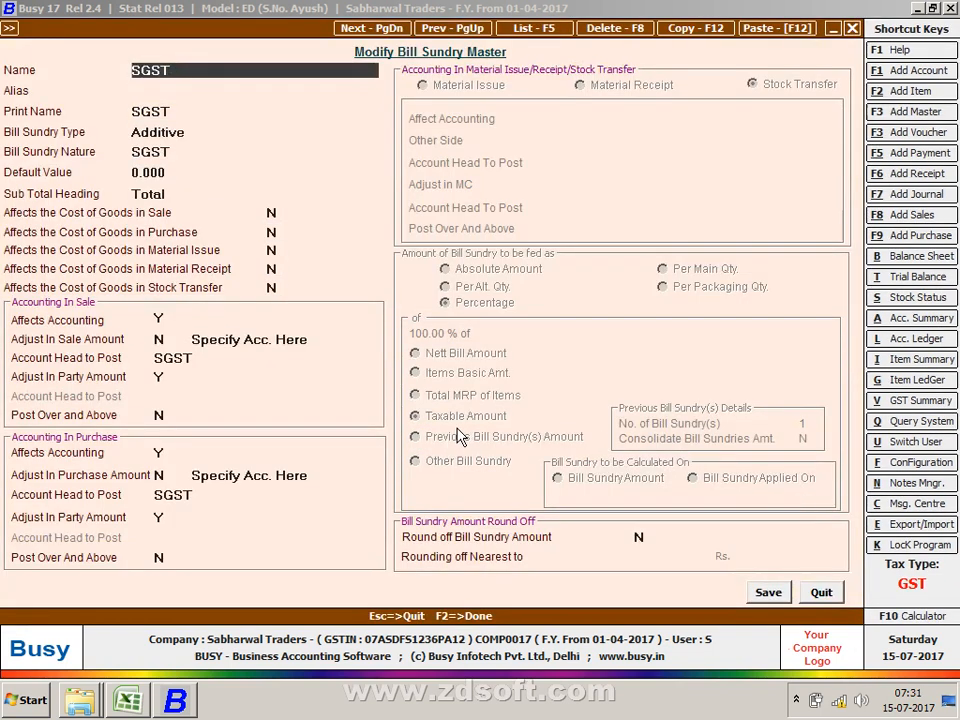
key("Escape")
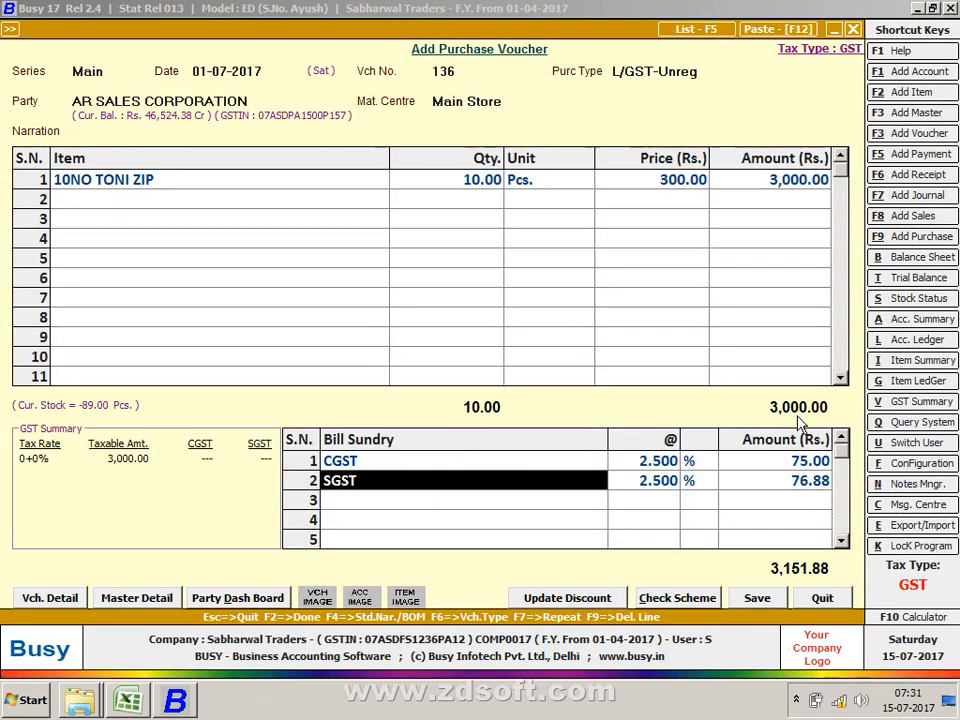
Step: Delete the SGST line and enter the SGST bill sundry again at 2.5%
key("F9")
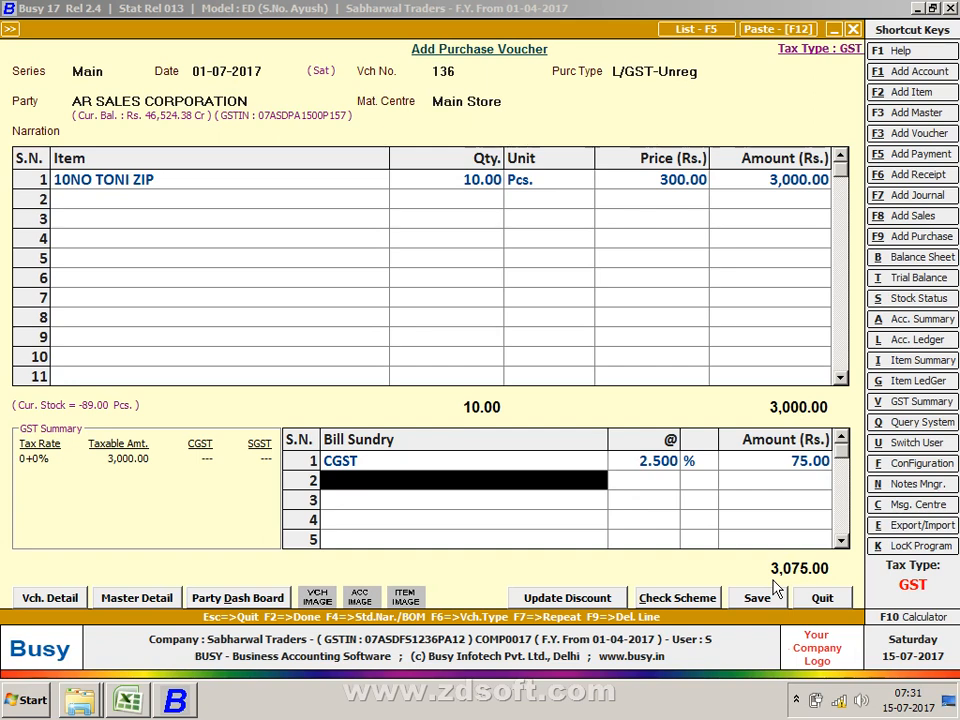
type("sg")
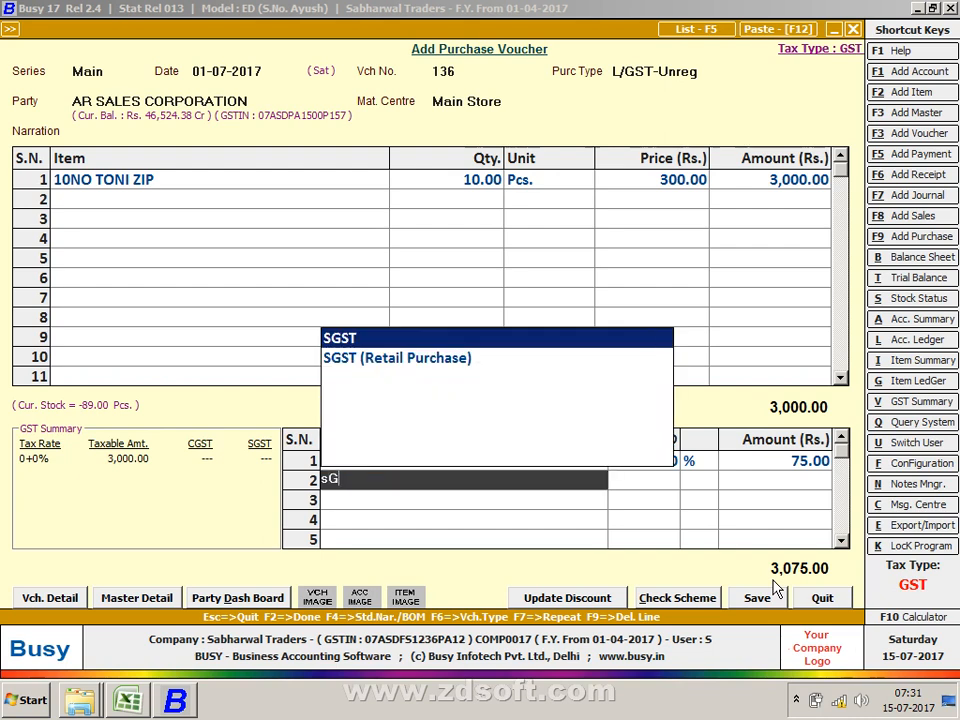
key("Return")
type("2.5")
key("Return")
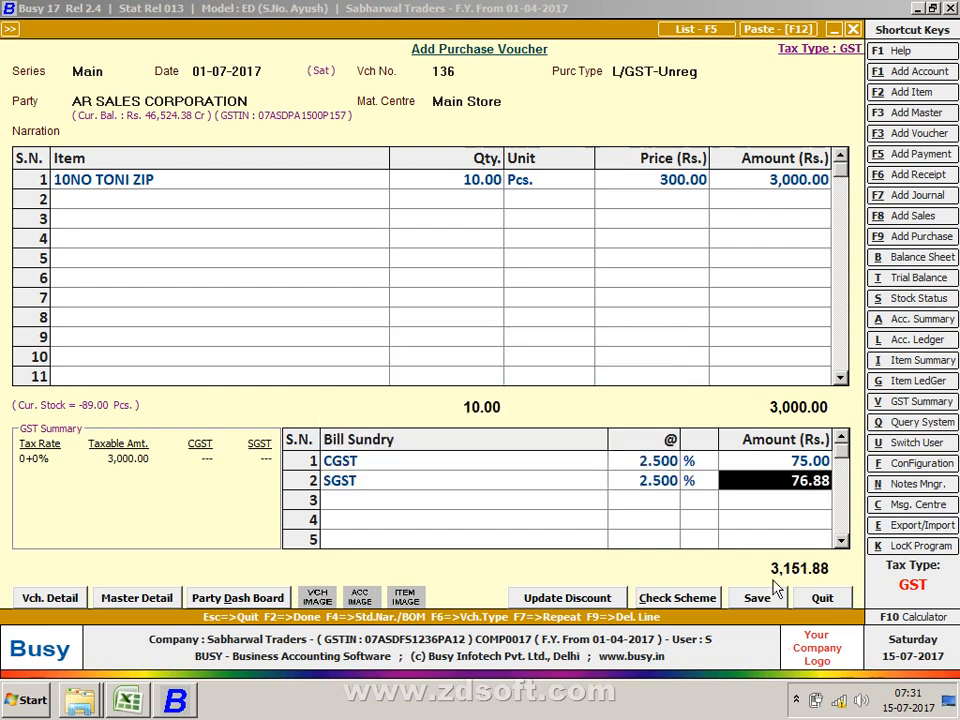
Step: Reopen the SGST bill sundry master to review its percentage settings and return to the voucher without changes
key("Left")
key("Left")
key("Left")
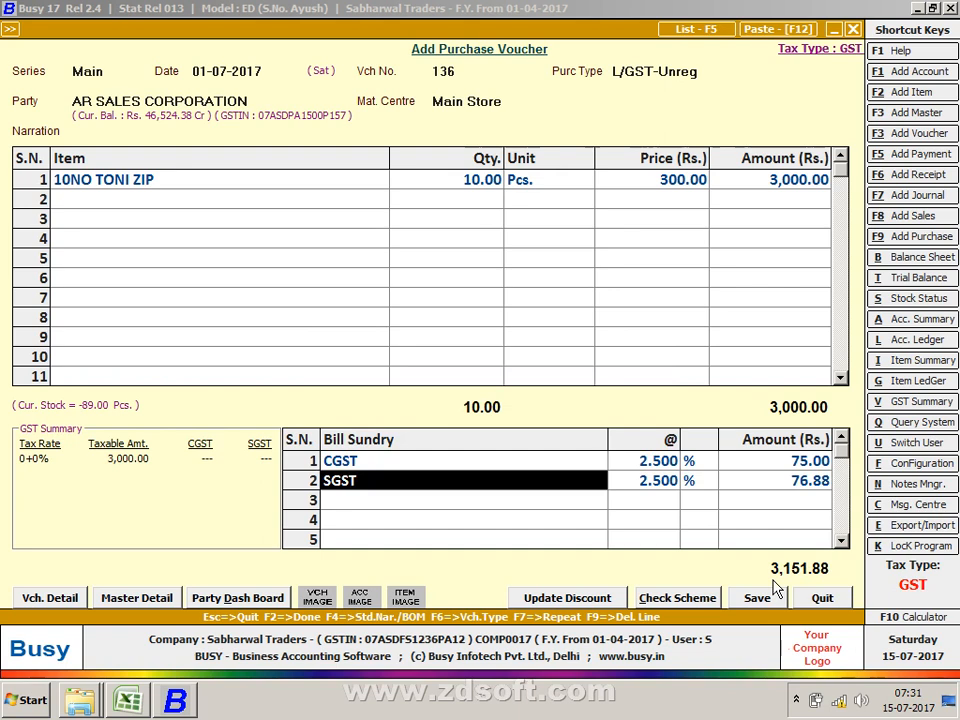
key("alt+m")
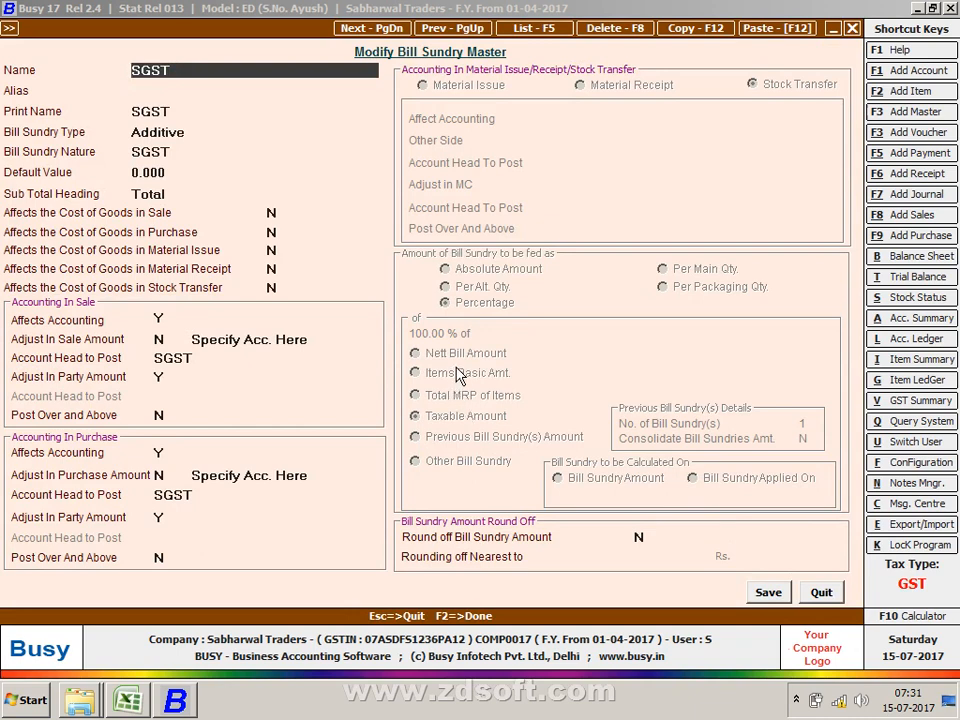
key("Escape")
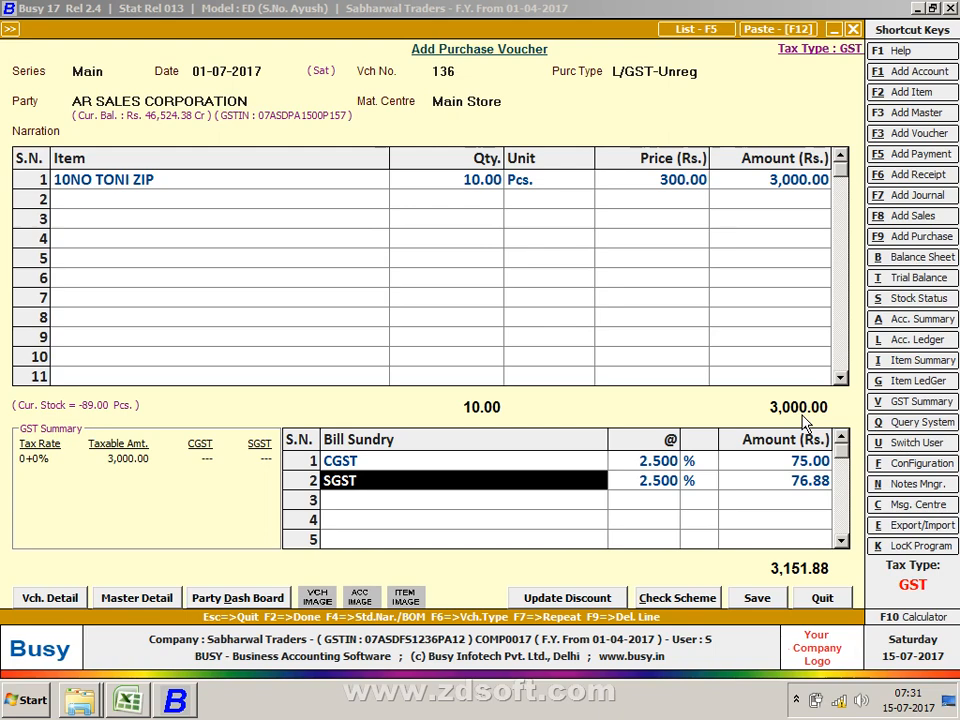
key("alt+m")
key("Escape")
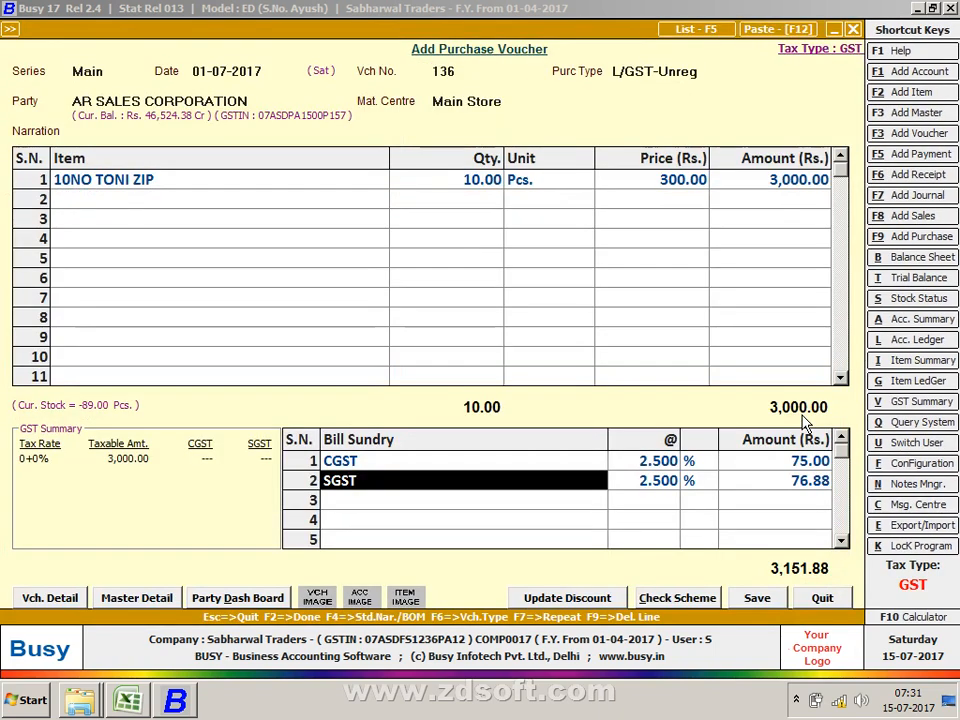
Step: Override the SGST line's amount with Rs. 75, keeping its 2.5% rate
key("Return")
key("Return")
type("75")
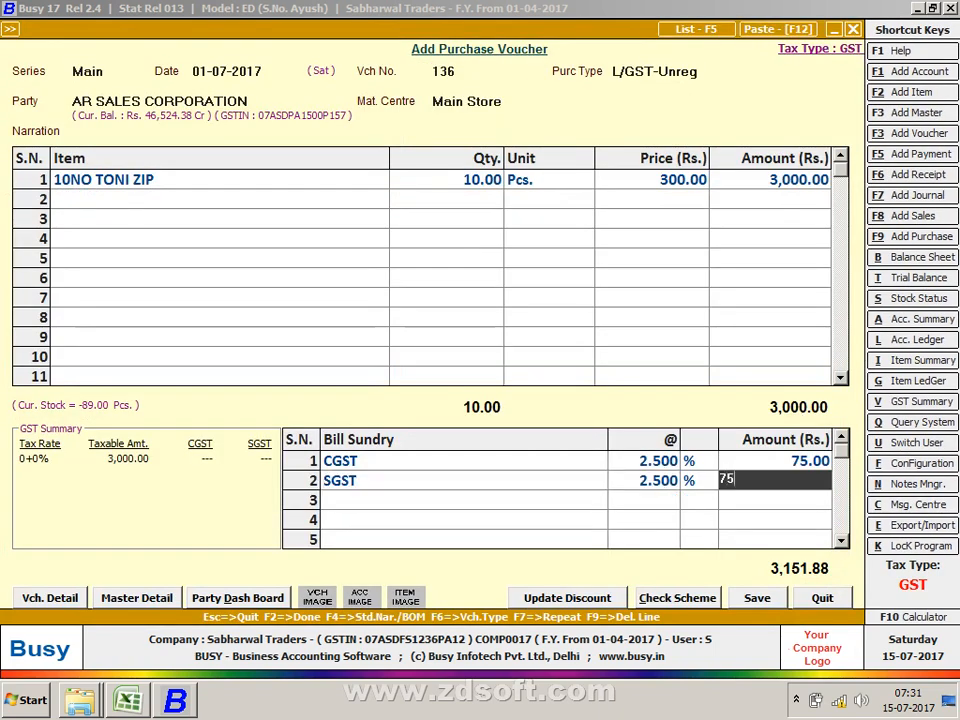
key("Return")
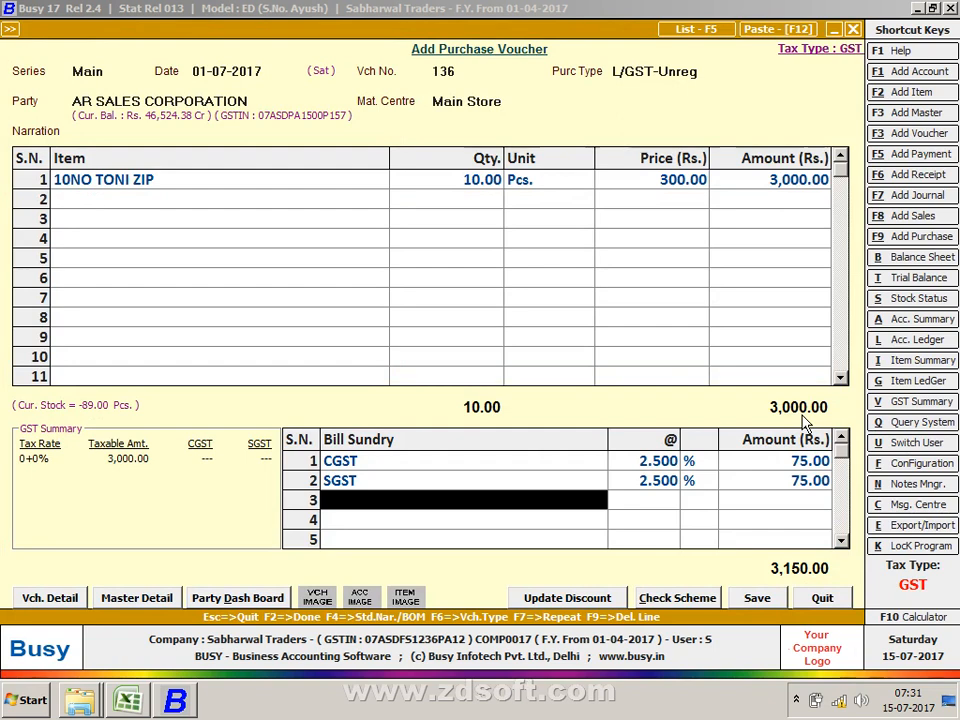
Step: Save the voucher despite the wrong tax type warnings, with purchase bill number 136 and bill date 01-07-2017
left_click(769, 604)
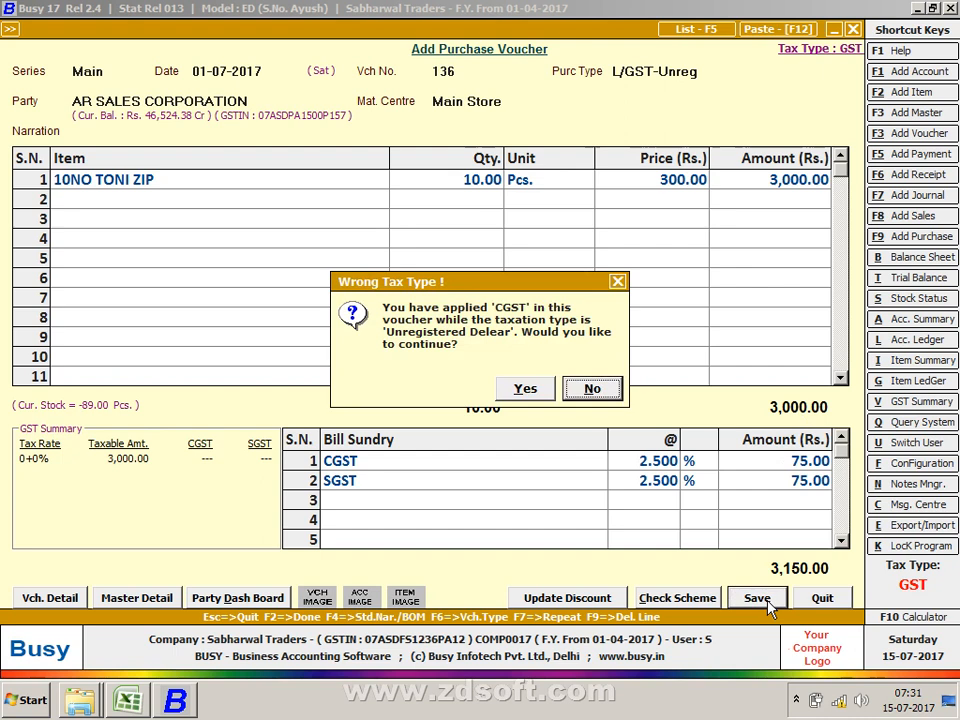
key("y")
key("y")
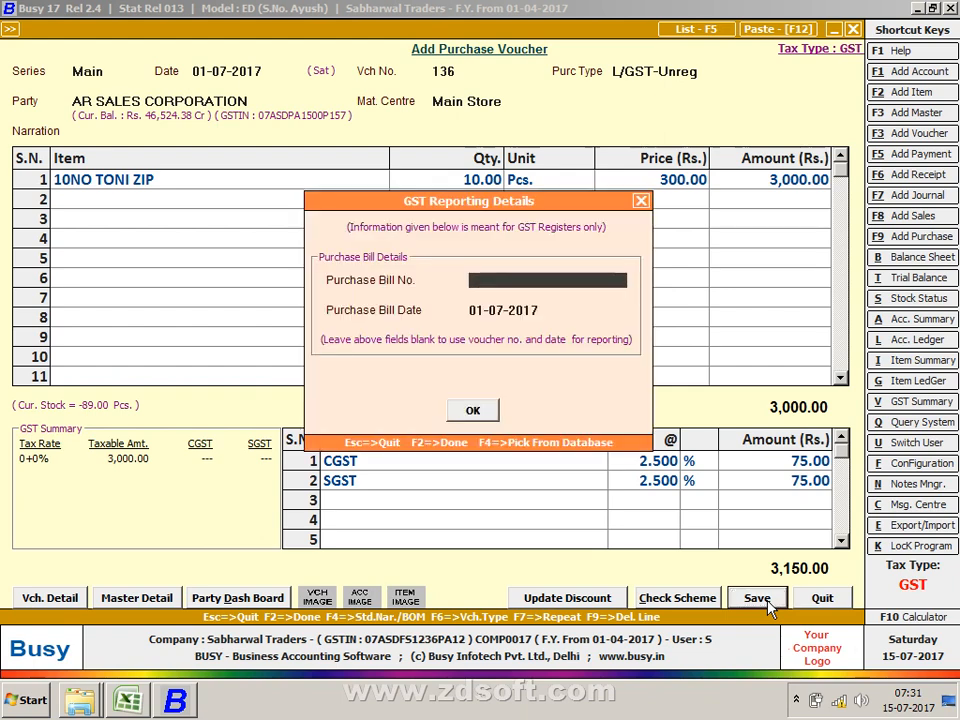
type("136")
key("Return")
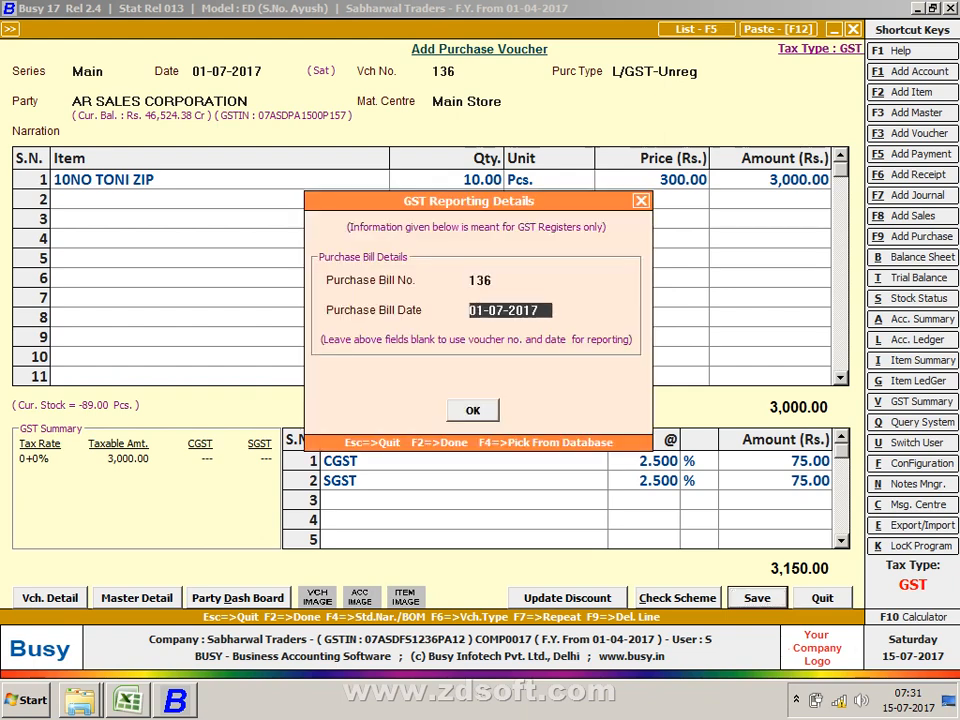
key("Return")
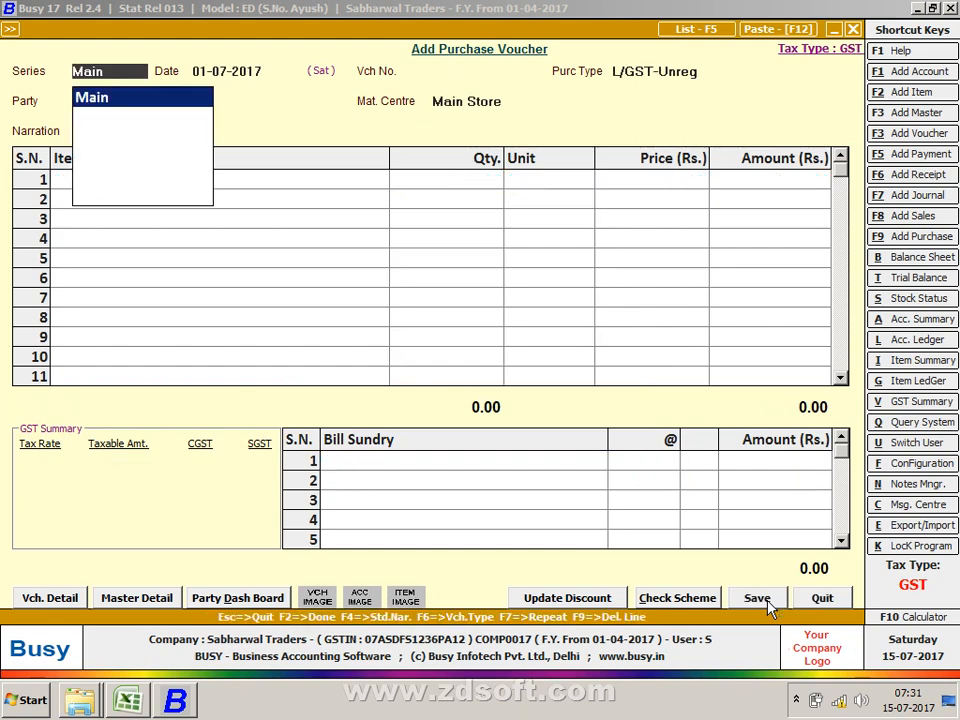
Step: Leave purchase voucher entry and open the GST Summary report for 01-04-2017 to 12-07-2017
key("Escape")
key("Right")
key("Down")
key("Down")
key("Down")
key("Down")
key("Down")
key("Down")
key("Down")
key("Down")
key("Down")
key("Down")
key("Down")
key("Down")
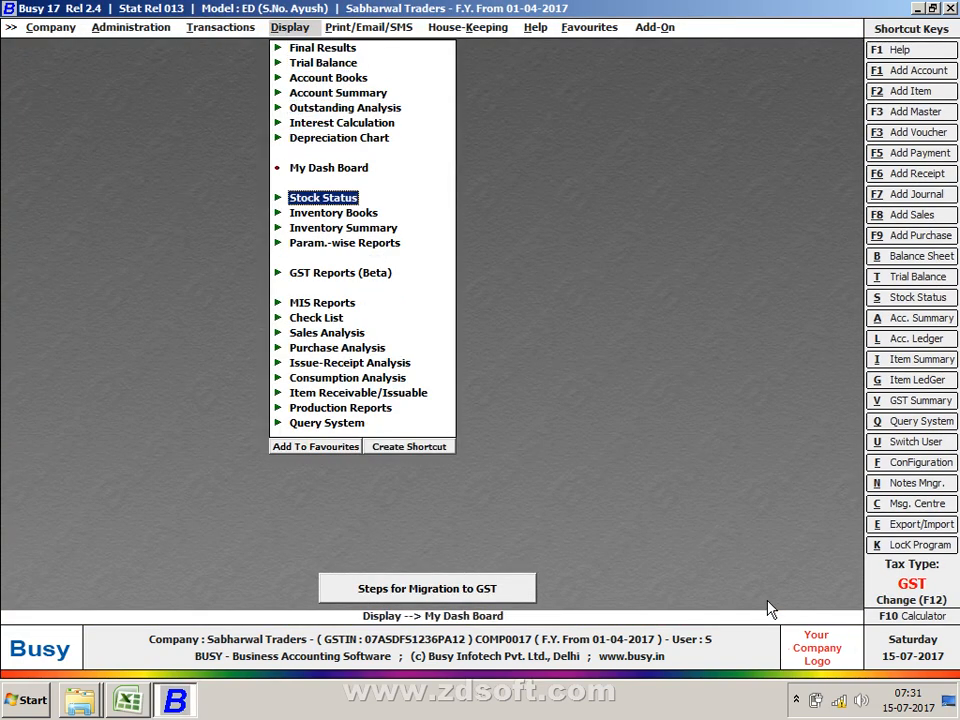
key("Return")
key("Return")
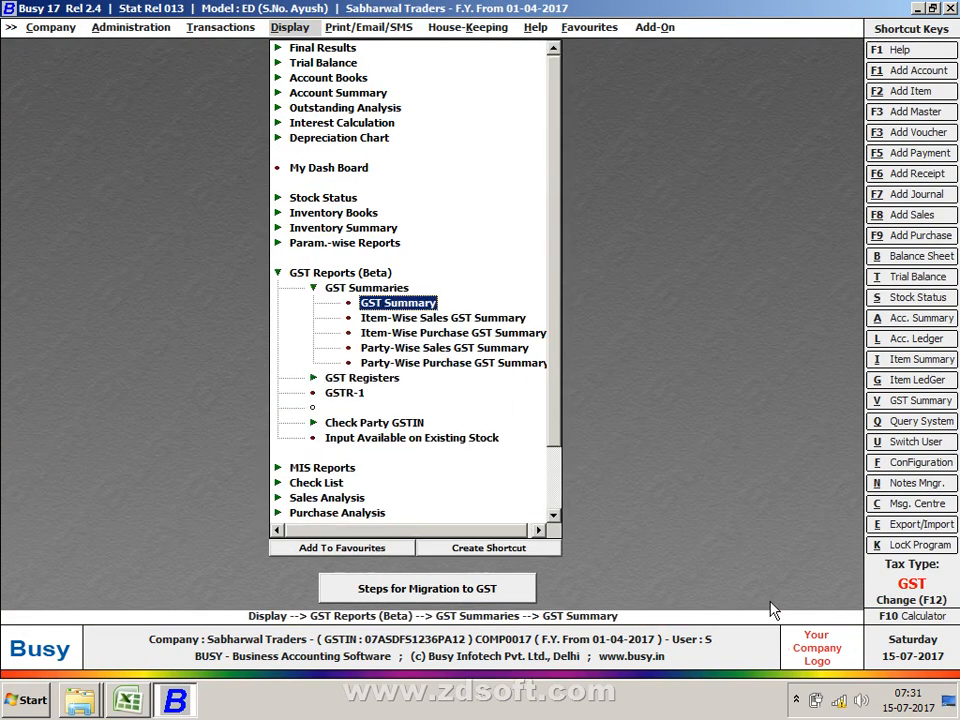
key("Return")
key("Return")
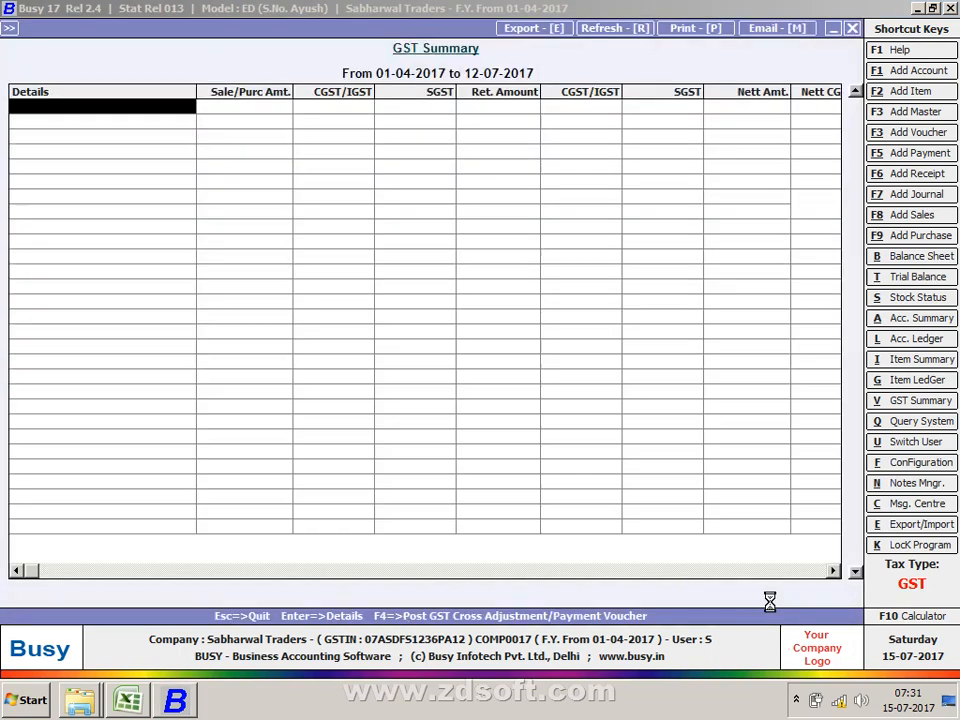
Step: Examine the Input GST (Local) rows, including UnRegistered Dealer, and look into the details of the 6+6% row
key("Down")
key("Down")
key("Down")
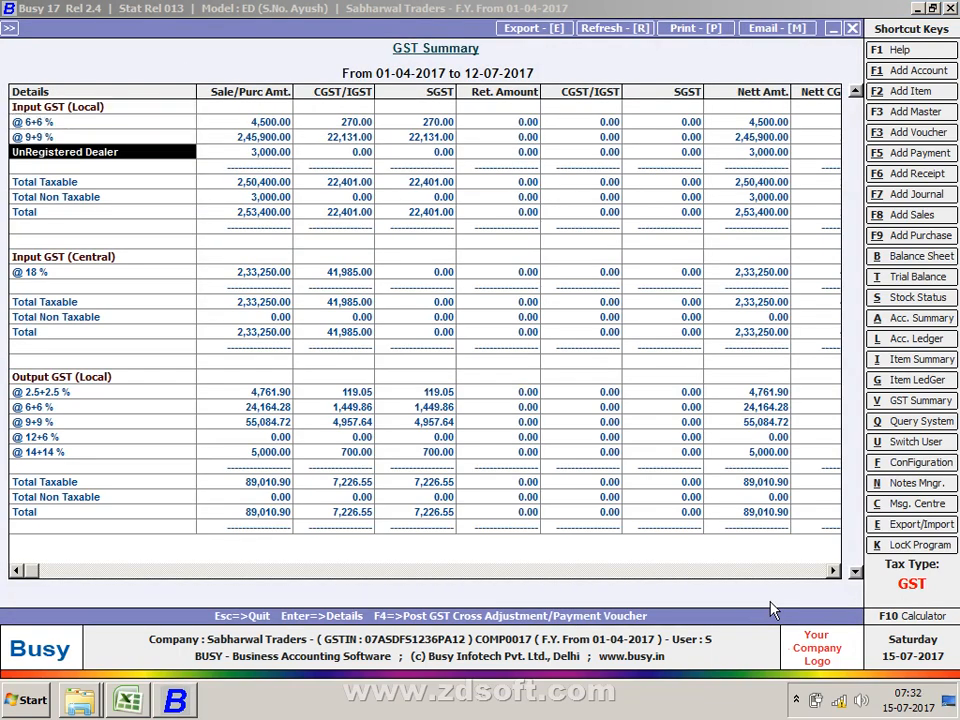
key("Up")
key("Up")
key("Down")
key("Up")
key("Right")
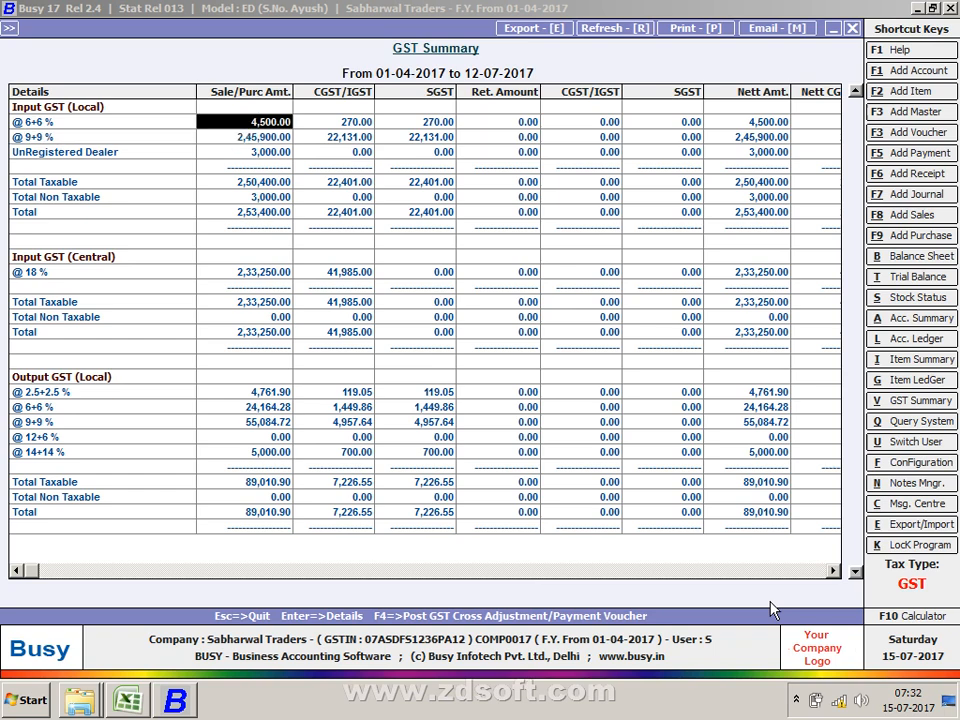
key("Return")
key("Escape")
key("Down")
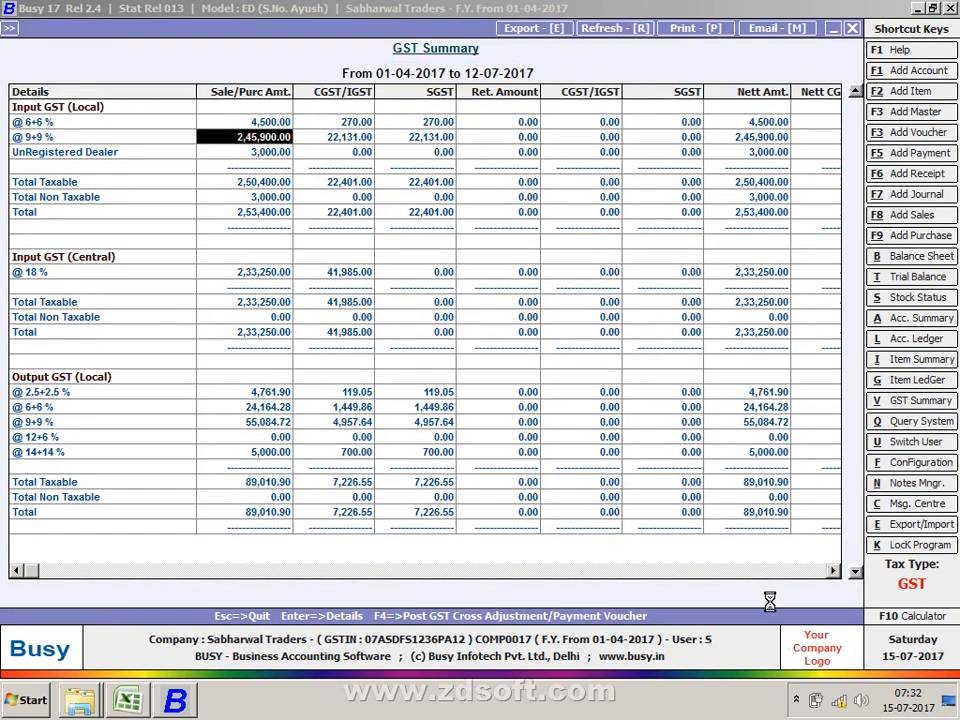
Step: List the local purchases at 9+9% and view the AR SALES CORPORATION voucher dated 12-07-2017
key("Return")
key("Down")
key("Down")
key("Down")
key("Up")
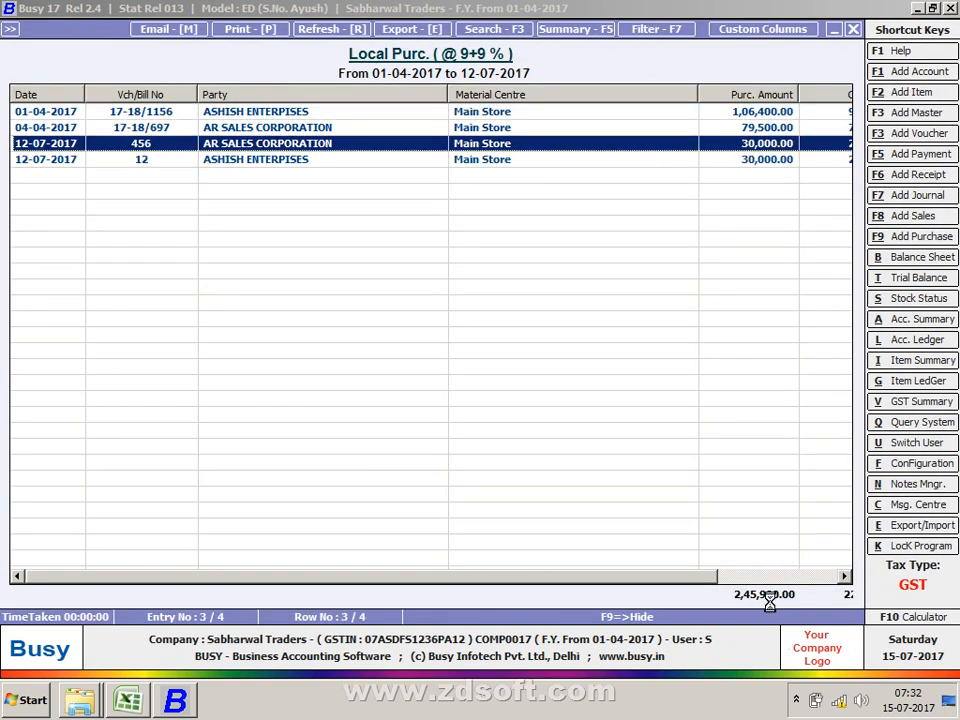
key("Return")
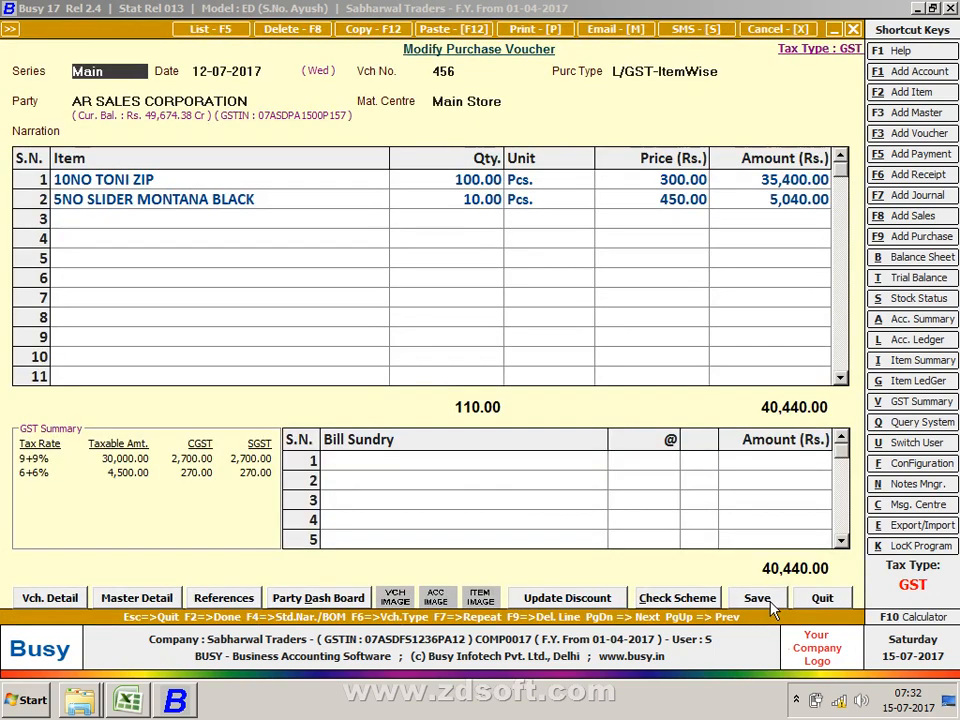
key("Escape")
Step: Review the remaining entries of the 9+9% local purchase list and close the GST reports
key("Up")
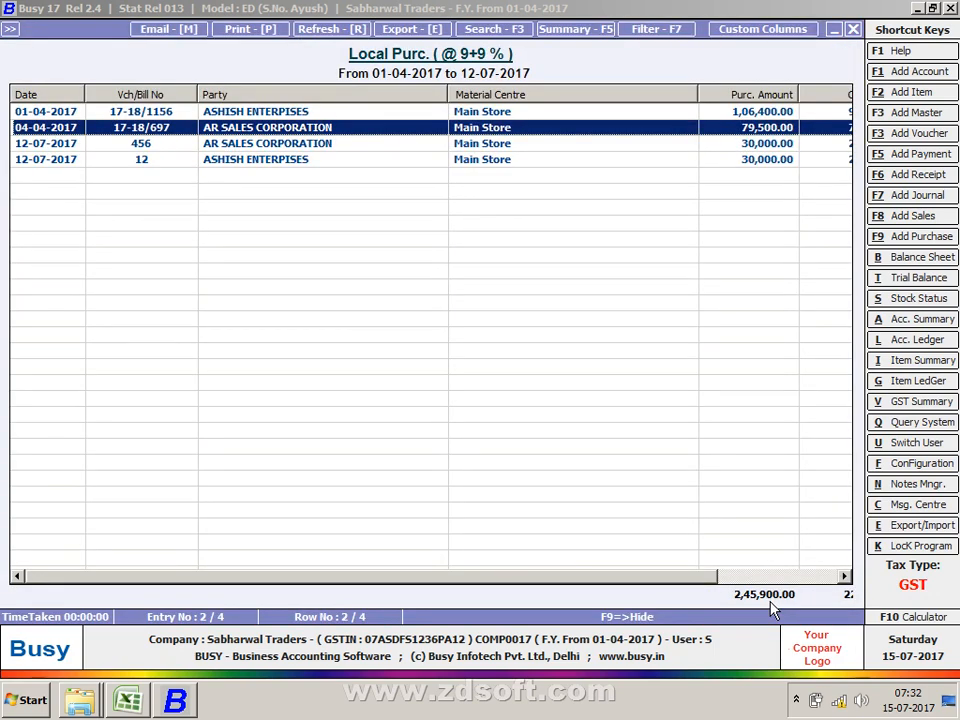
key("Down")
key("Down")
key("Up")
key("Up")
key("Up")
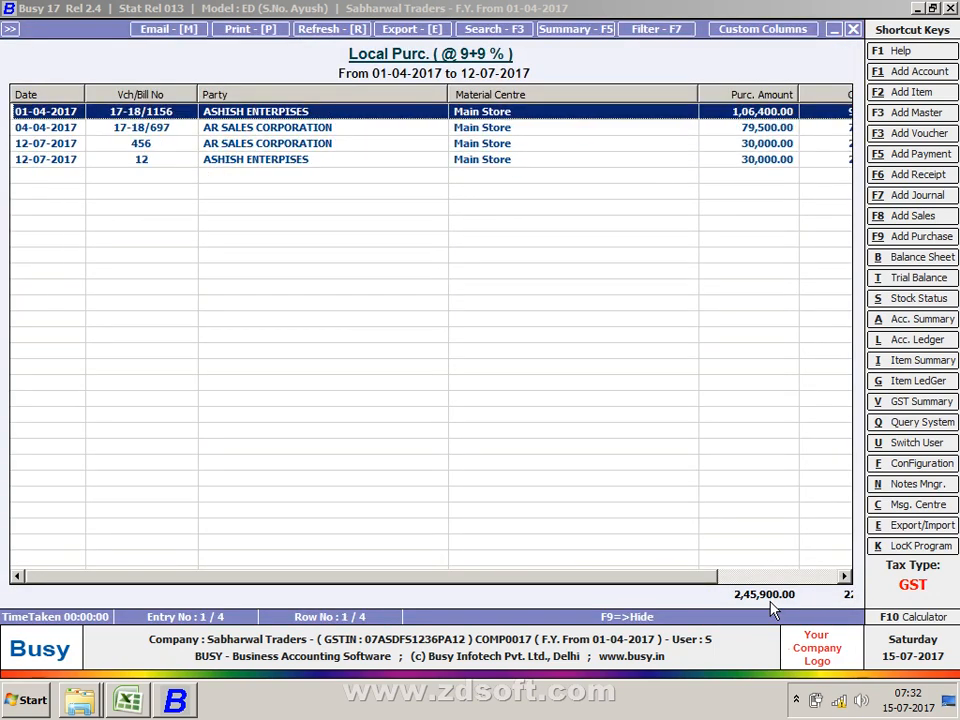
key("Down")
key("Down")
key("Down")
key("Up")
key("Up")
key("Up")
key("Escape")
key("Escape")
key("Escape")
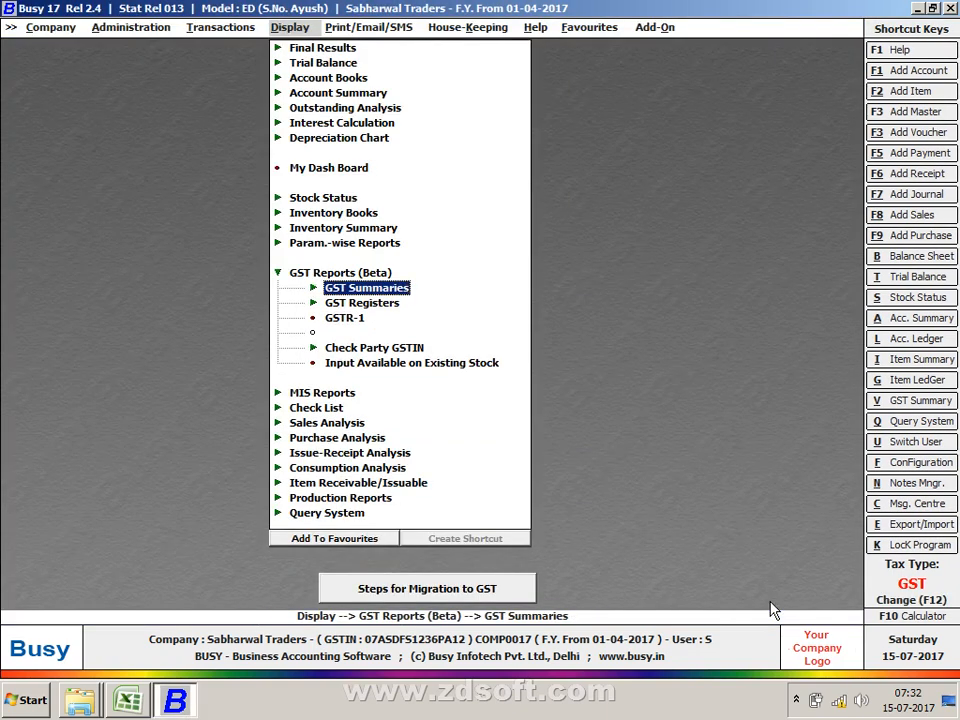
Step: Open a blank purchase voucher for viewing and quit it without entering anything
key("Escape")
key("Left")
key("Return")
key("Return")
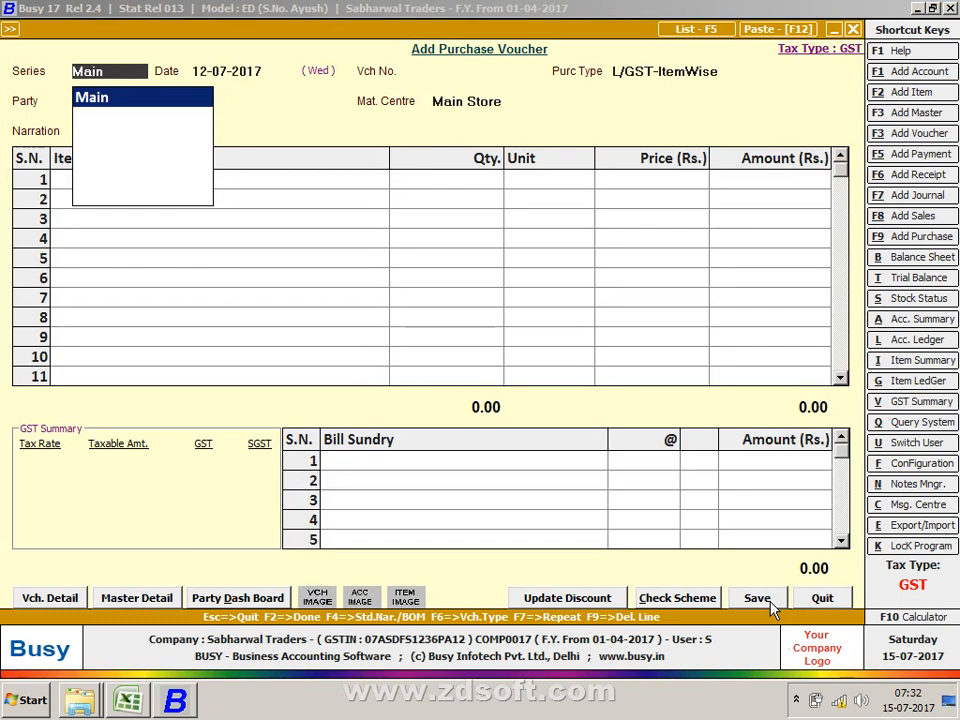
key("Escape")
key("Escape")
Step: Show a blank payment voucher and quit it without entering anything
key("Down")
key("Down")
key("Down")
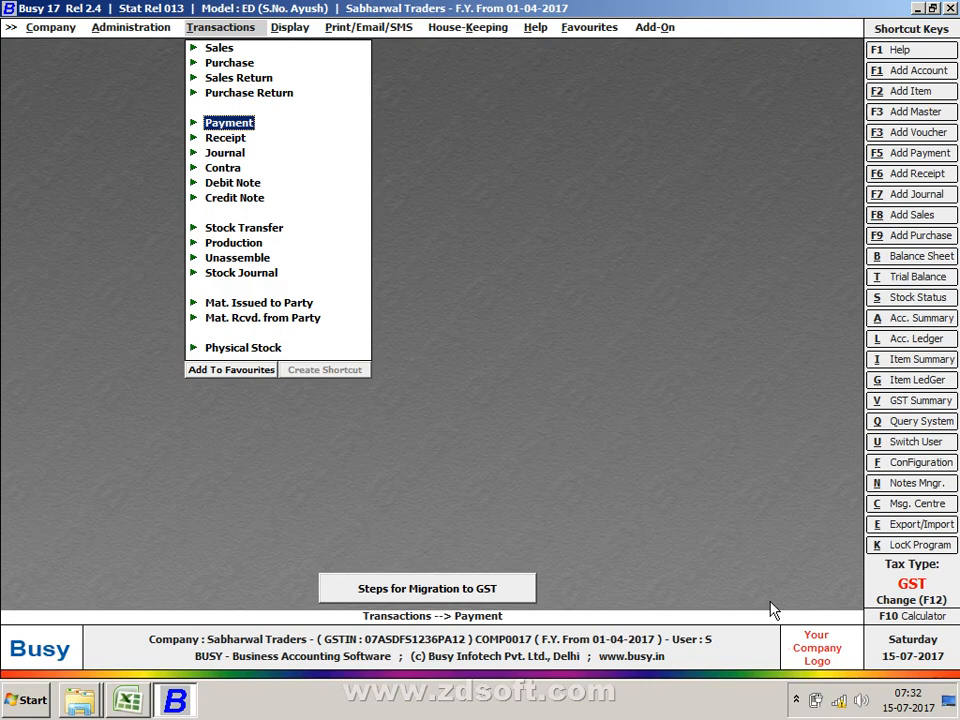
key("Return")
key("Return")
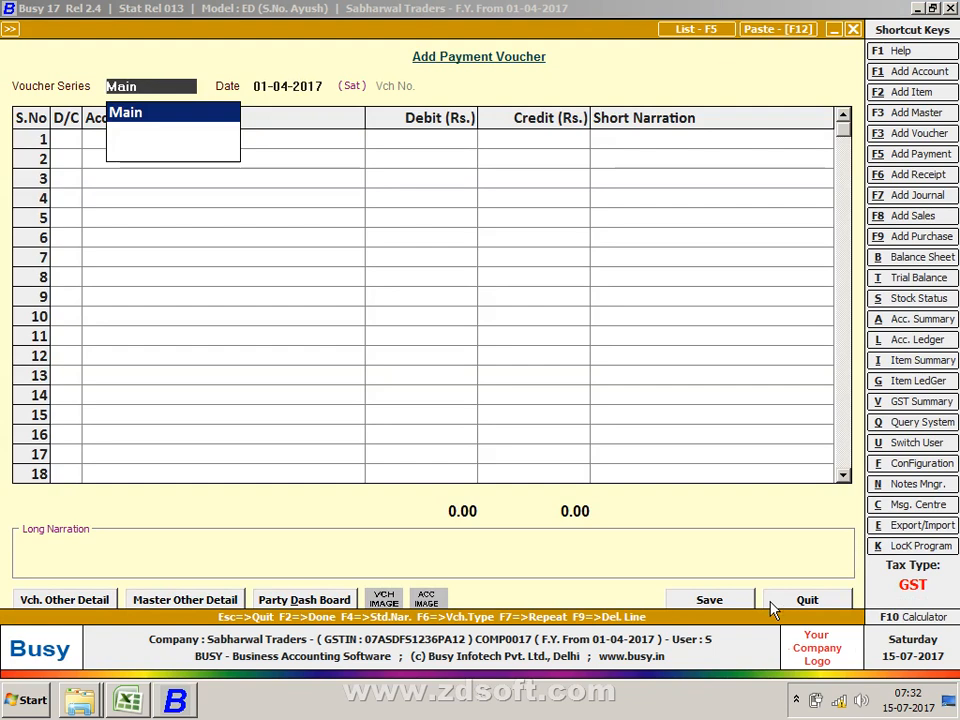
key("Escape")
key("Escape")
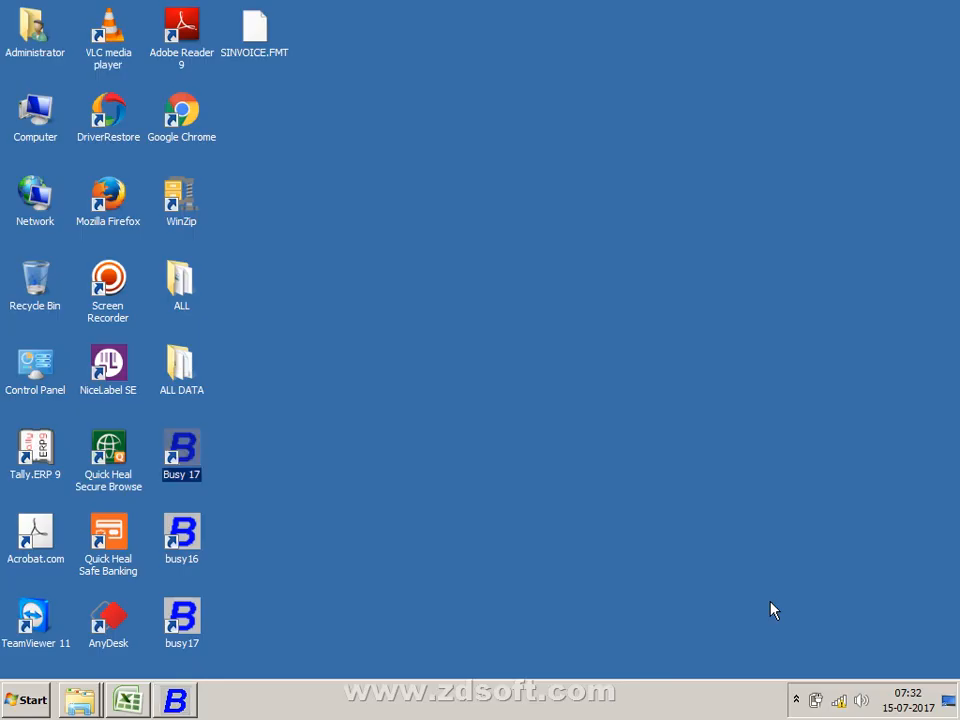
left_click(796, 699)
left_click(796, 621)
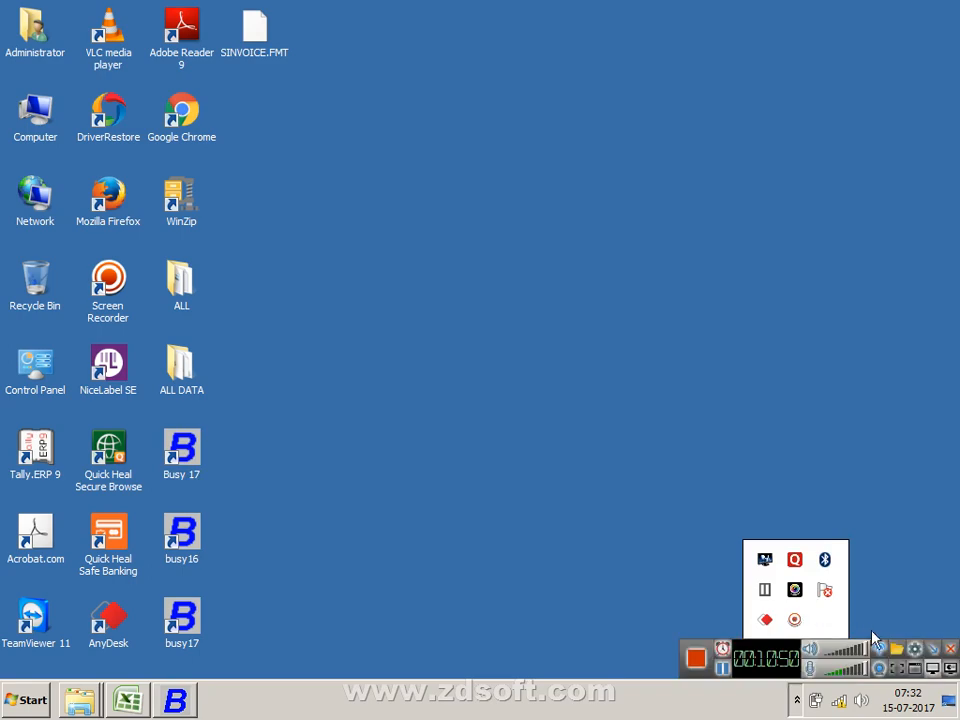
left_click(955, 650)
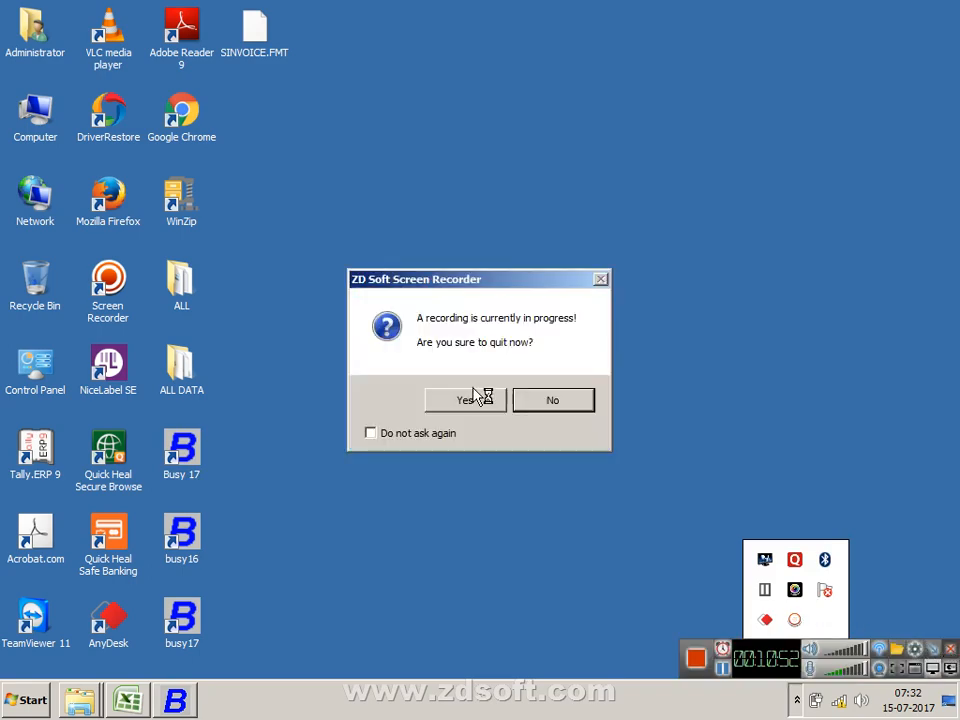